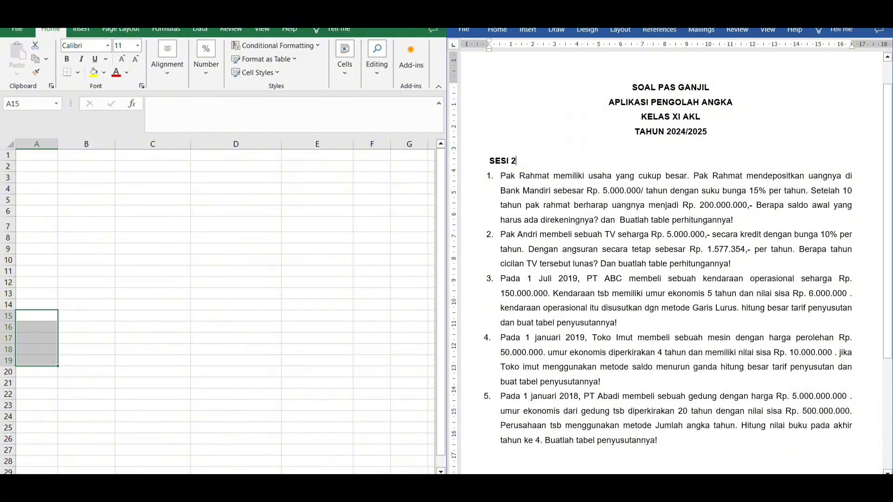
- Label cell A1 DIKETAHUI and enter RATE in B1 with the value 15% in C1
left_click(42, 160)
type("DIK")
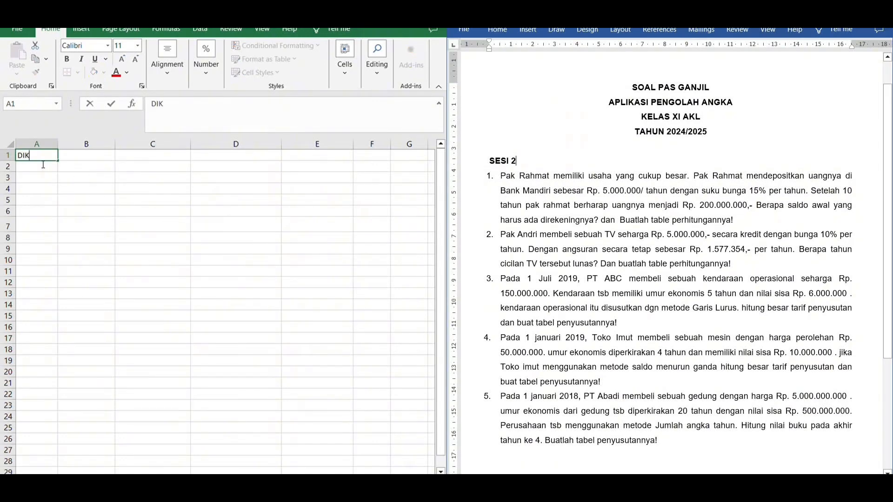
type("ETAHUI")
left_click(82, 159)
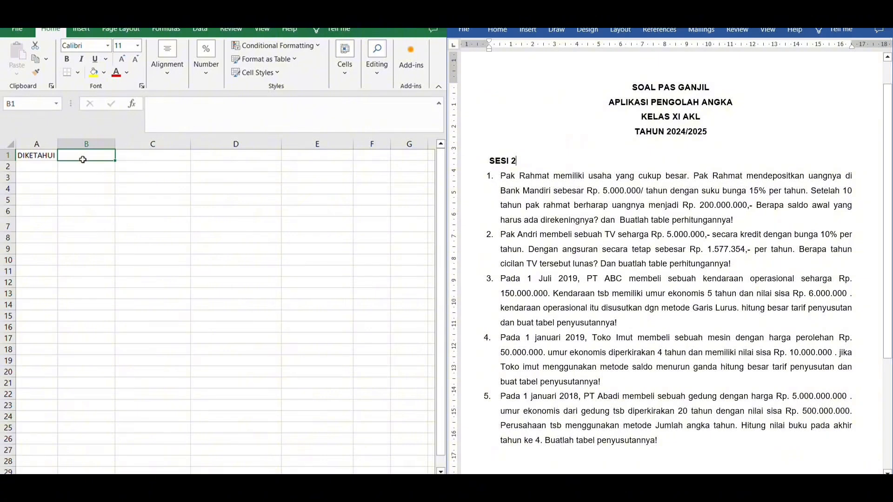
type("RATE")
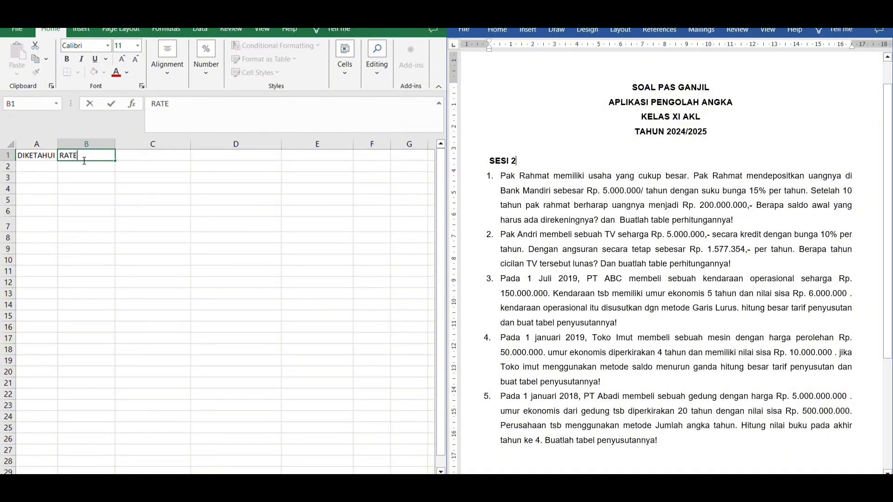
left_click(139, 157)
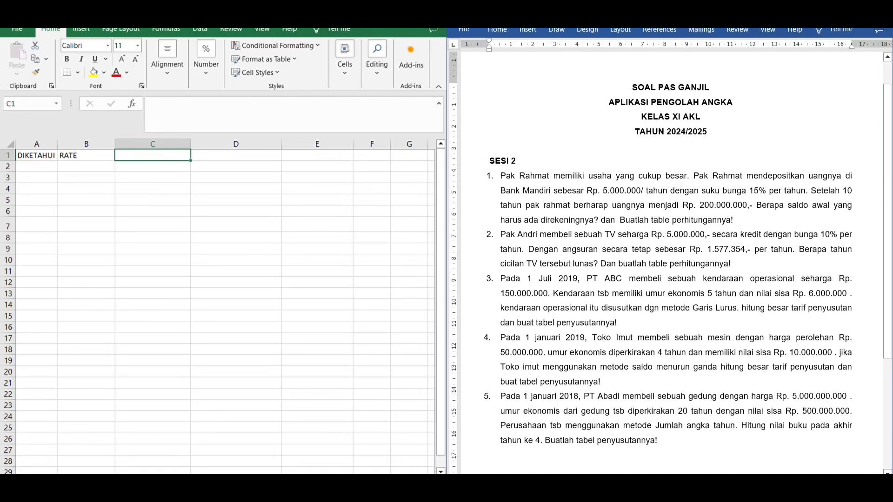
type("15%")
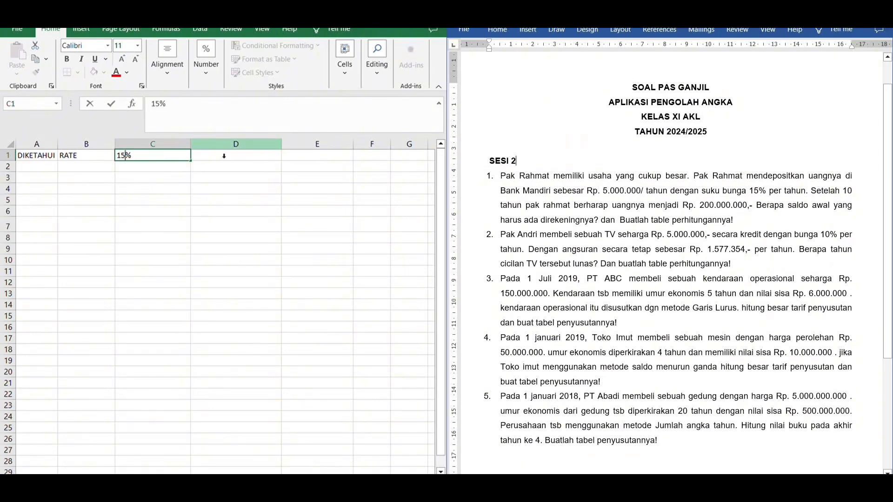
- Enter NPER in B2 with the value 10 in C2 and the unit TAHUN in D2
left_click(102, 170)
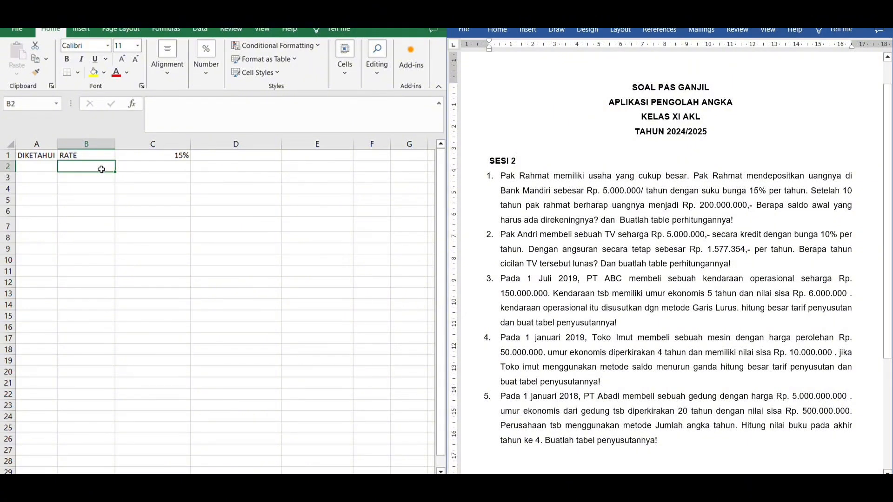
type("NPER")
left_click(141, 170)
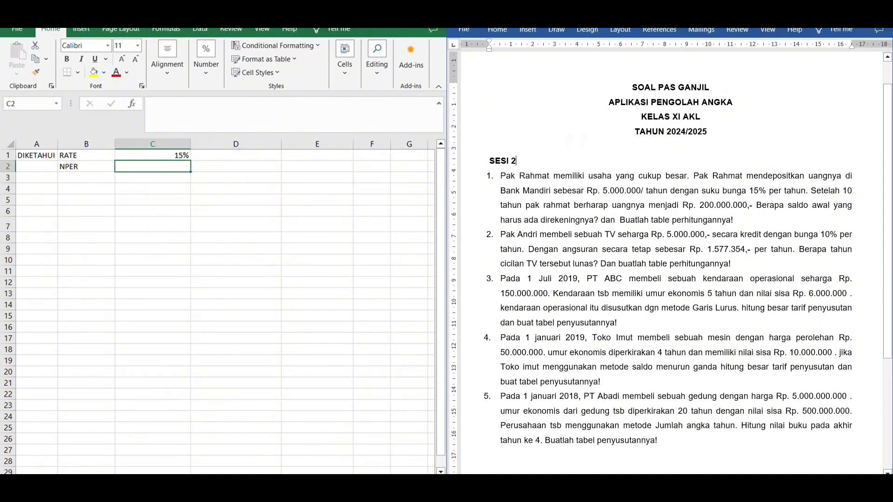
type("10")
key("Tab")
type("TAHUN")
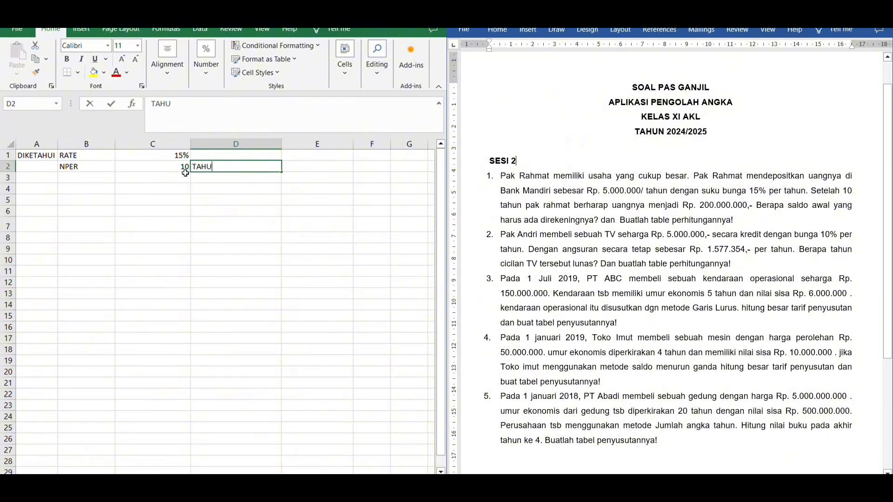
- Enter PMT in B3 with the value 5000000 in C3
left_click(101, 184)
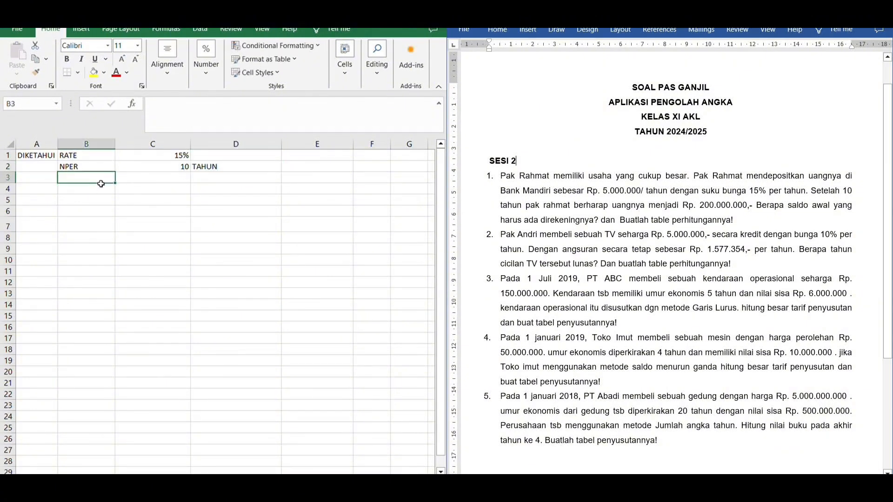
type("PMT")
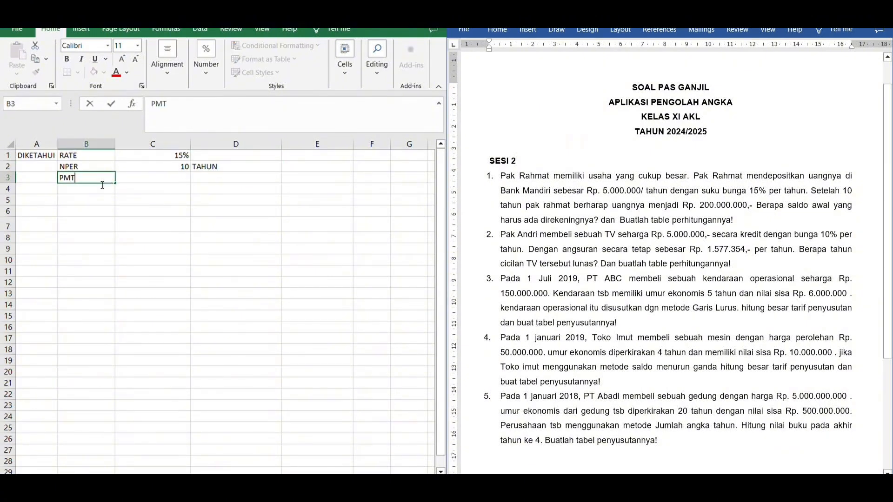
left_click(139, 181)
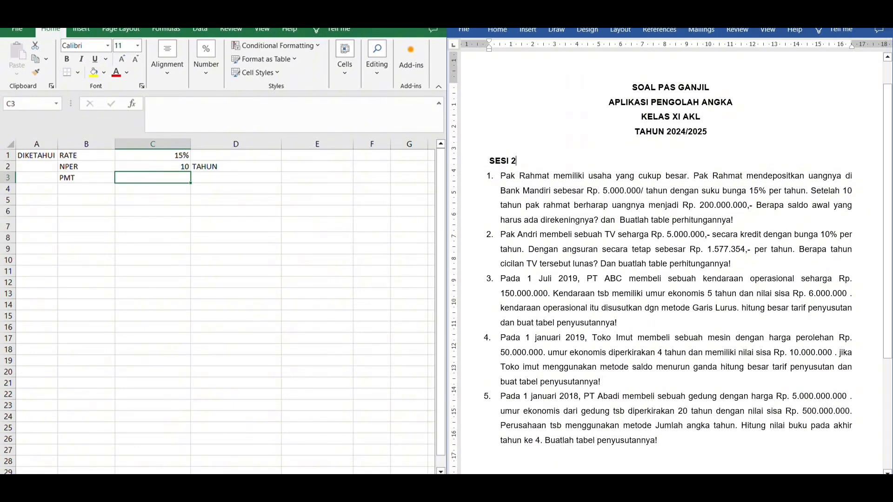
type("5")
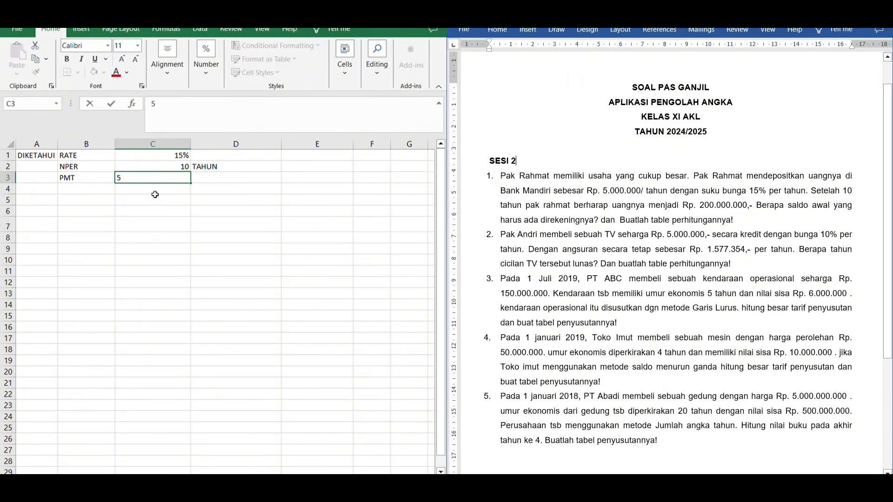
type("000000")
key("Return")
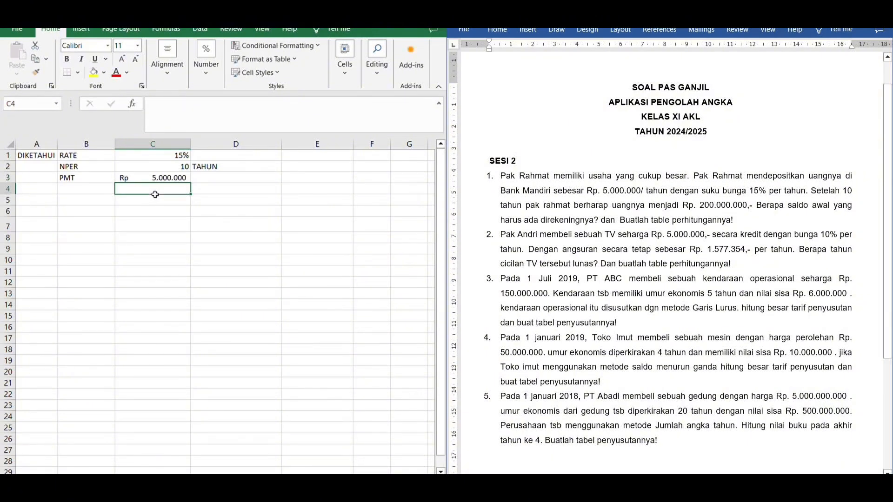
- Enter FV in B4 with the value 200000000 in C4
left_click(108, 195)
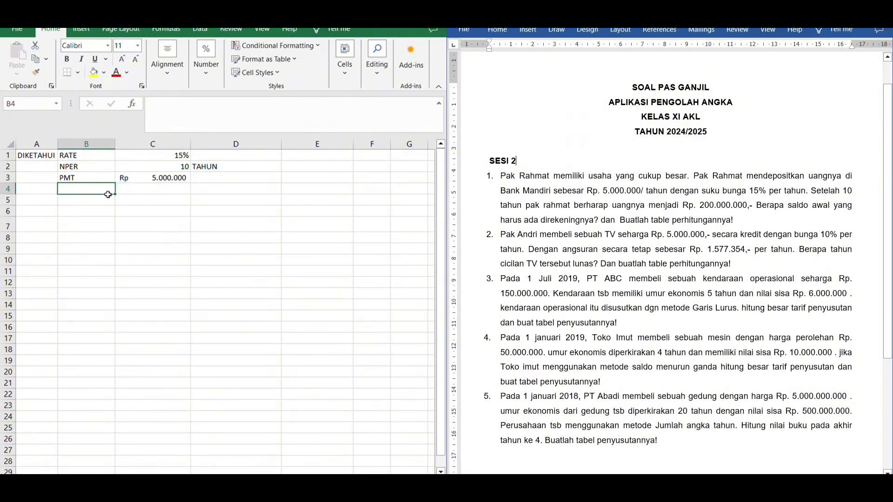
type("FV")
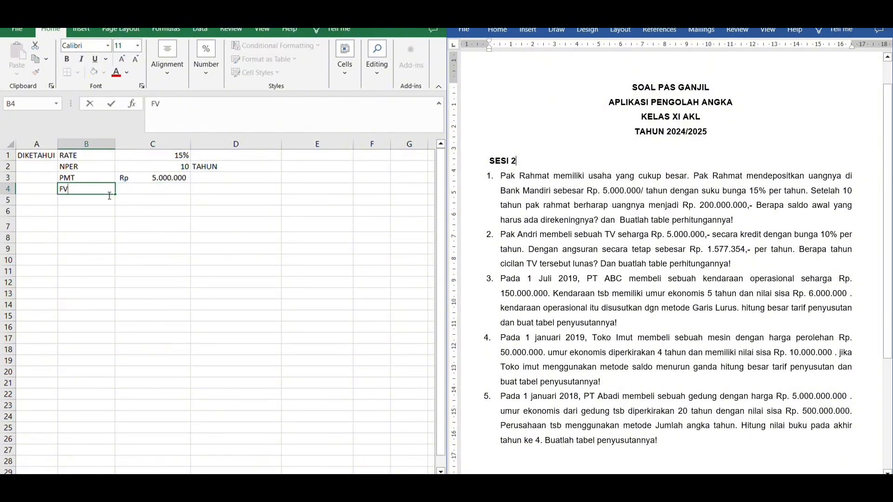
left_click(141, 192)
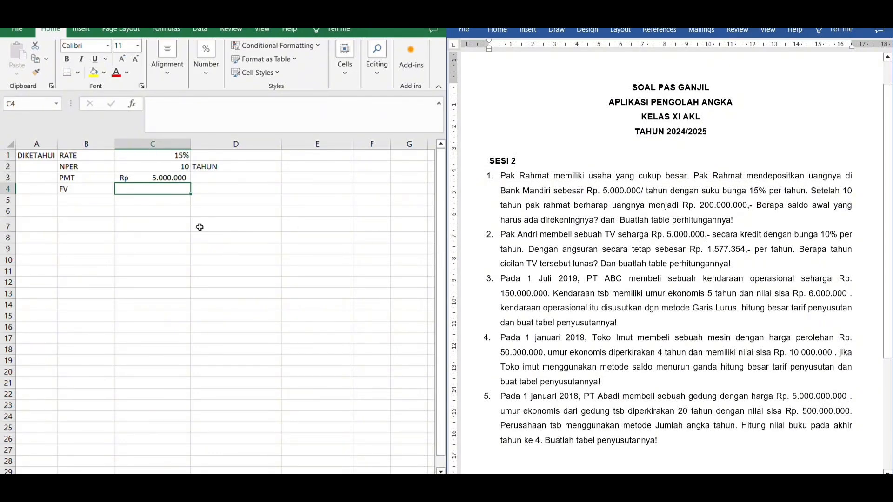
type("20000")
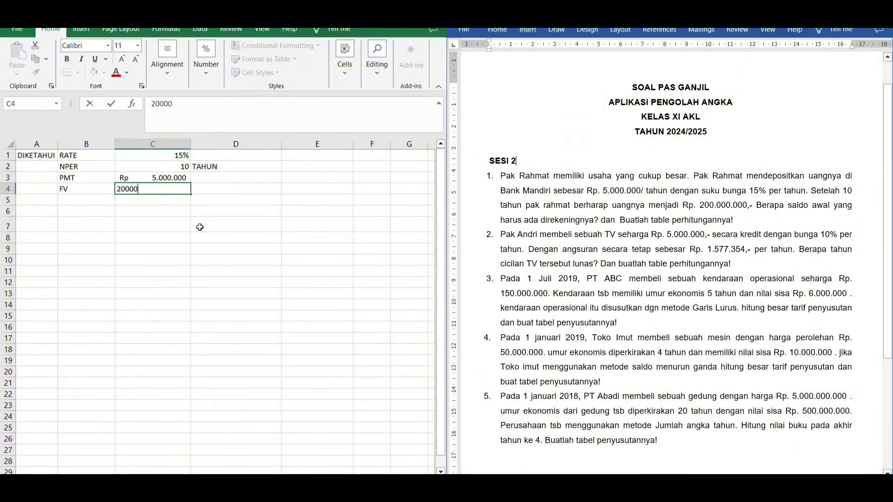
type("0000")
key("Return")
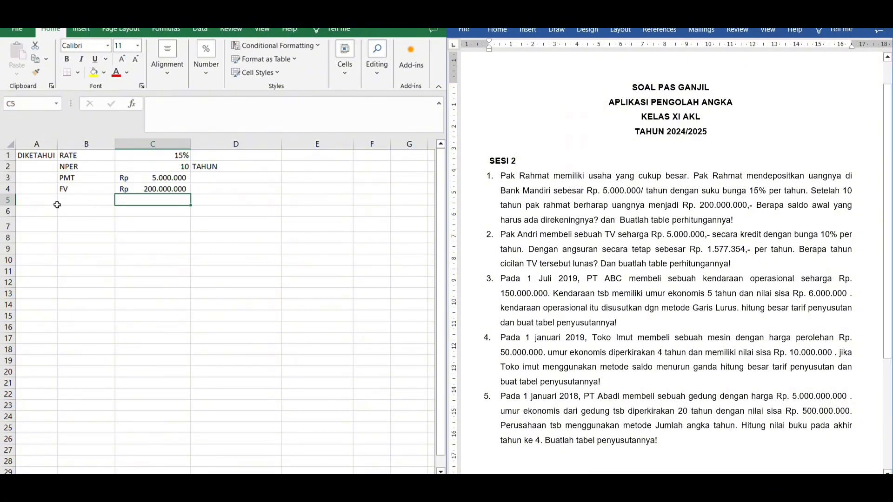
- Label cell A5 DITANYA and enter PV beside it in B5
left_click(51, 206)
type("DI")
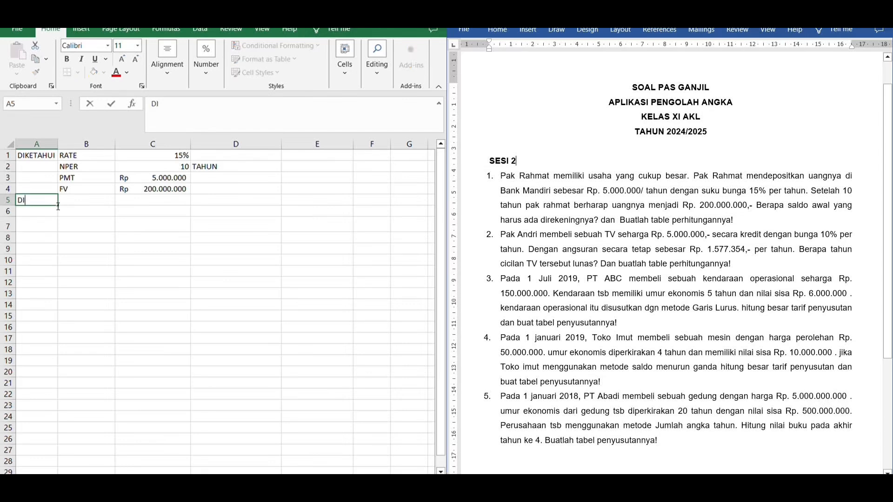
type("TANYA")
left_click(80, 202)
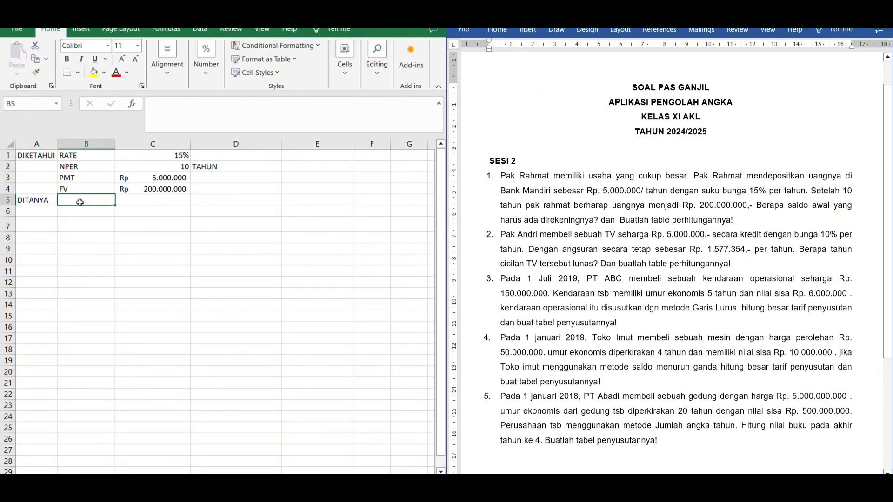
type("PV")
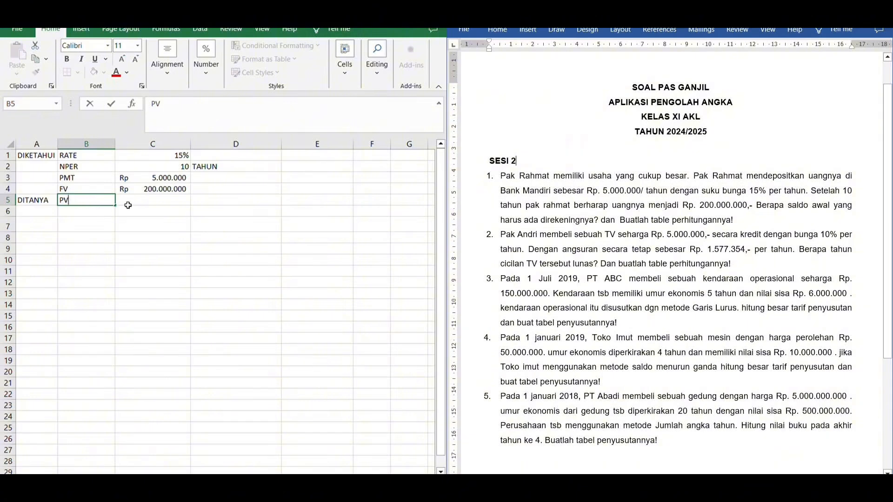
- Calculate the present value in C5 with the formula =PV(C1;C2;C3;-C4), using the rate, period, payment and negated future value
left_click(131, 205)
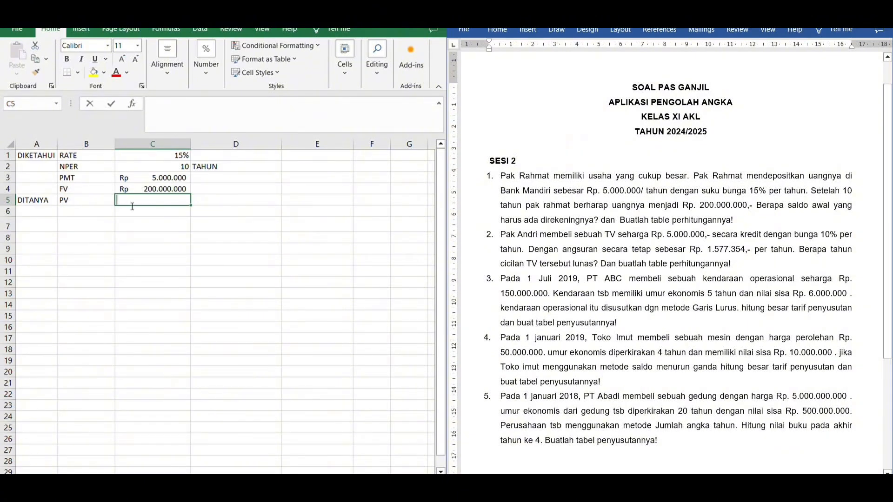
type("=")
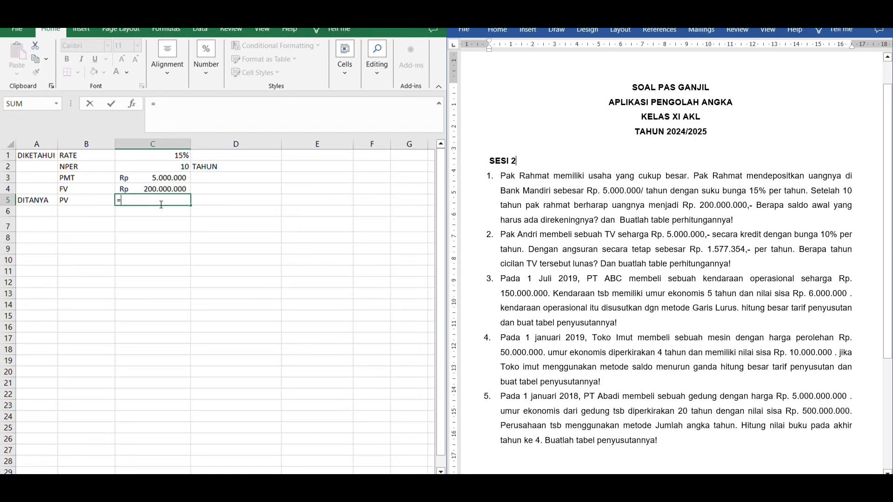
type("O")
key("BackSpace")
type("PV(")
left_click(179, 159)
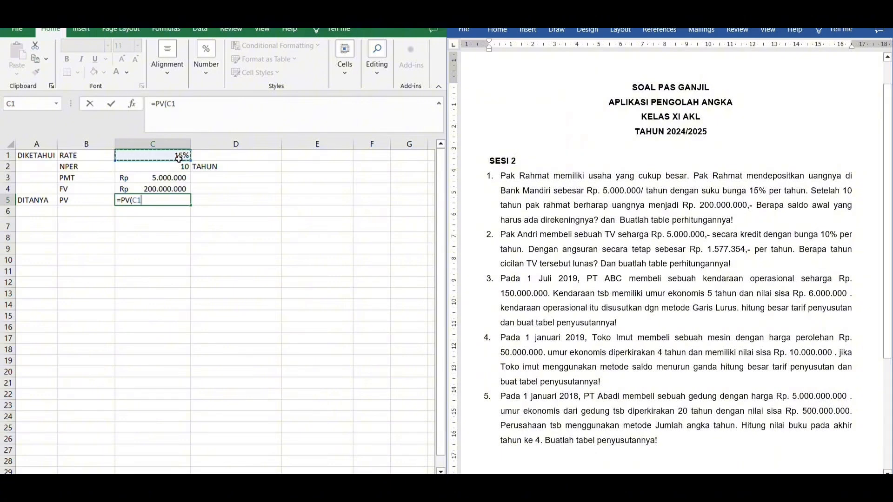
type(";")
left_click(176, 171)
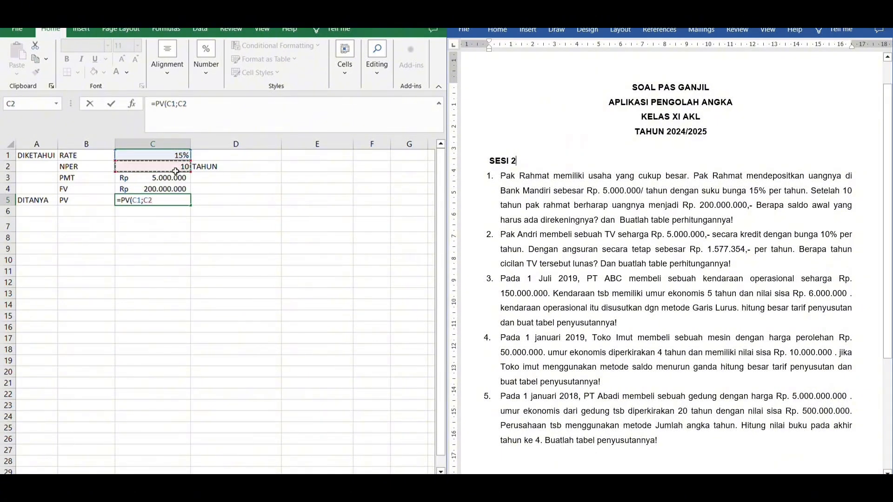
type(";")
left_click(177, 179)
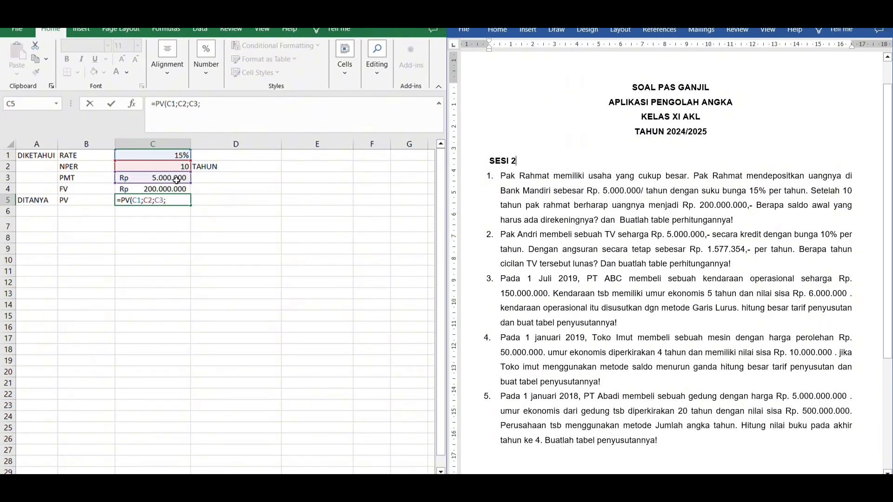
type(";")
left_click(176, 188)
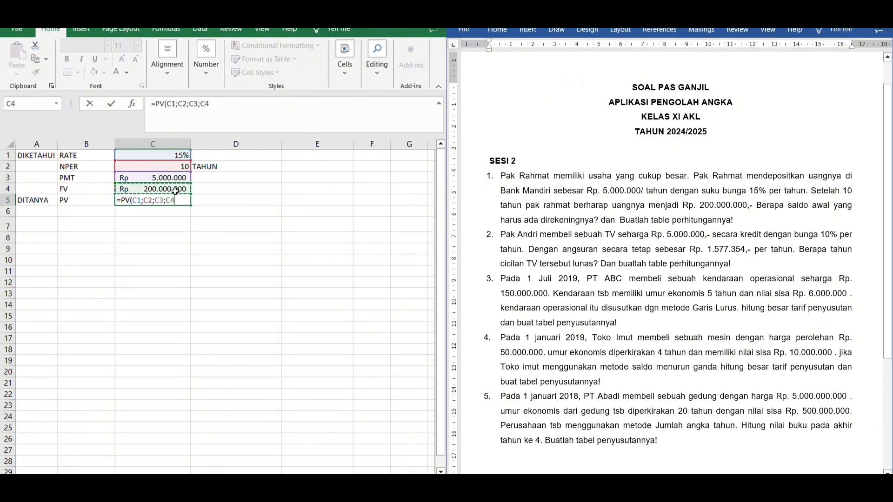
left_click(171, 208)
type("-")
key("Return")
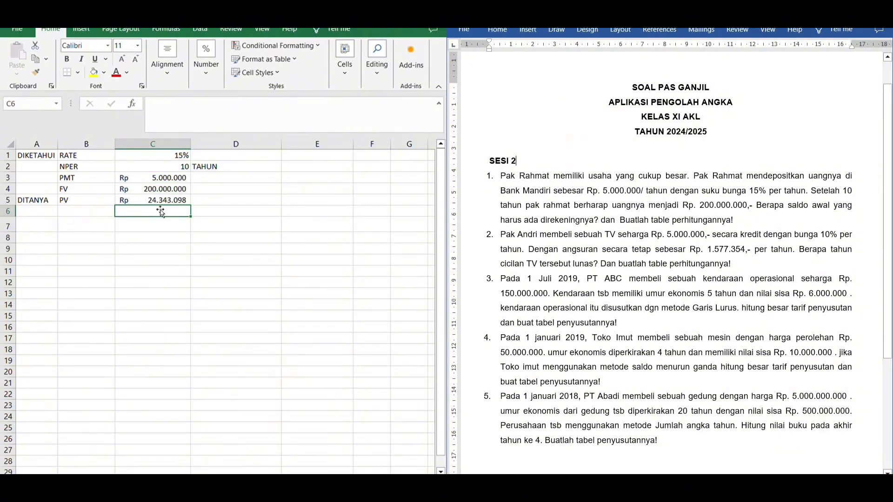
- Enter the table headers PERIODE, SALDO AWAL, BUNGA, SETORAN TIAP TAHUN and SALDO AKHIR in cells A7 to E7
left_click(48, 232)
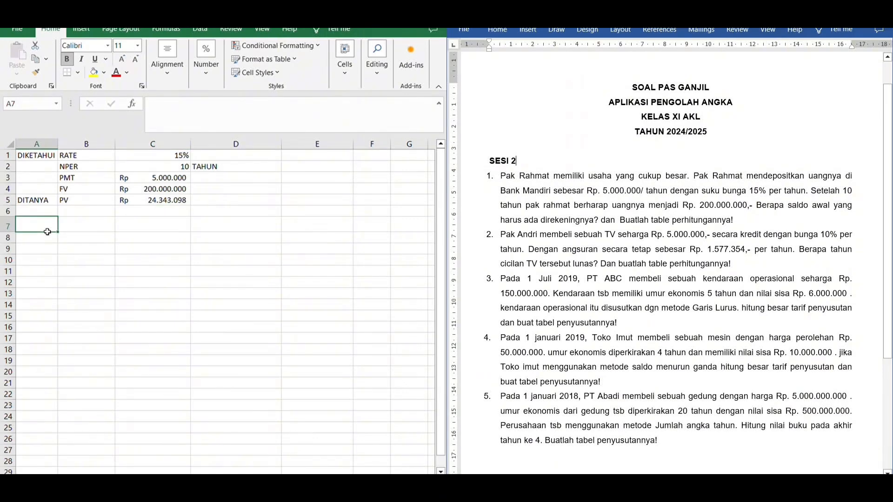
type("PERIODE")
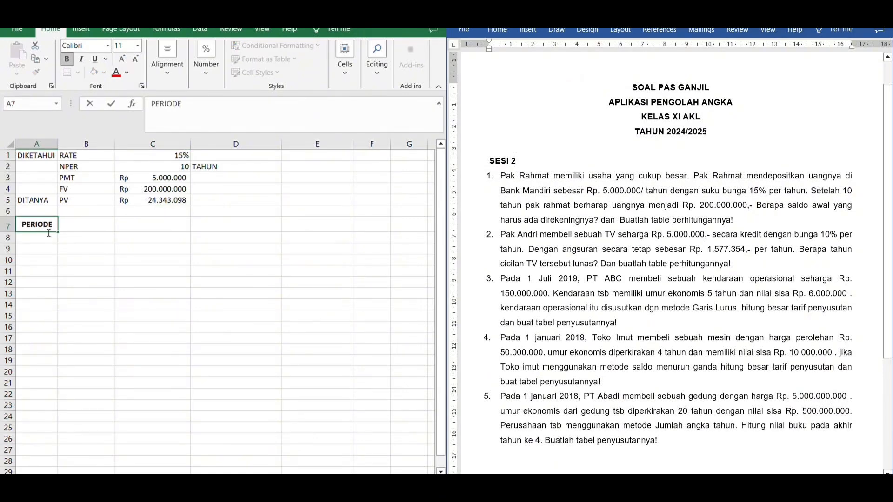
key("Tab")
type("SA")
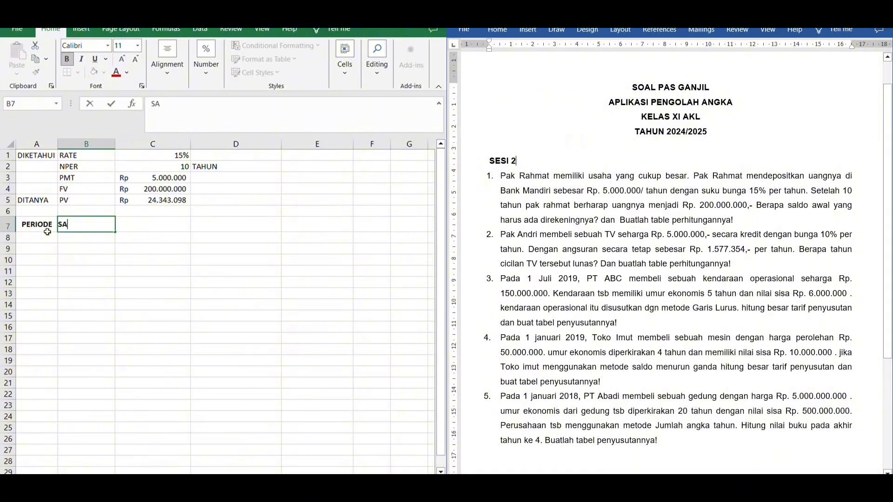
type("LDO AWAL")
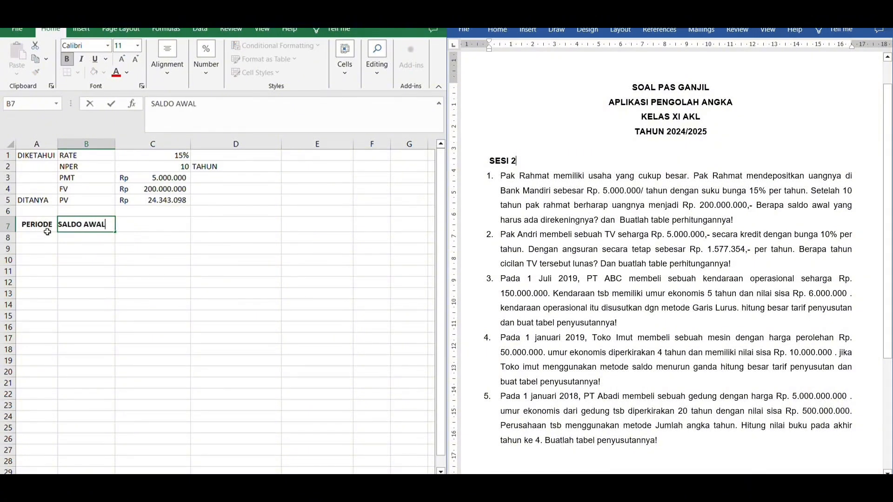
key("Tab")
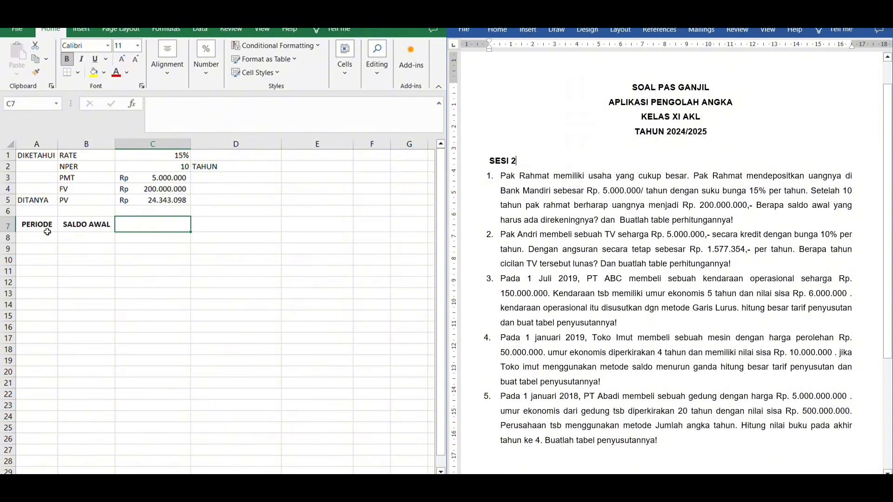
type("BUNGA")
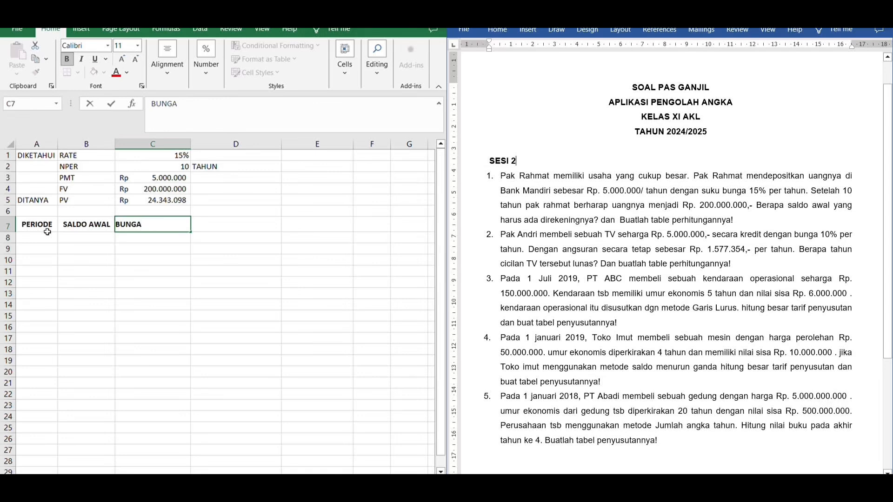
key("Tab")
type("SE")
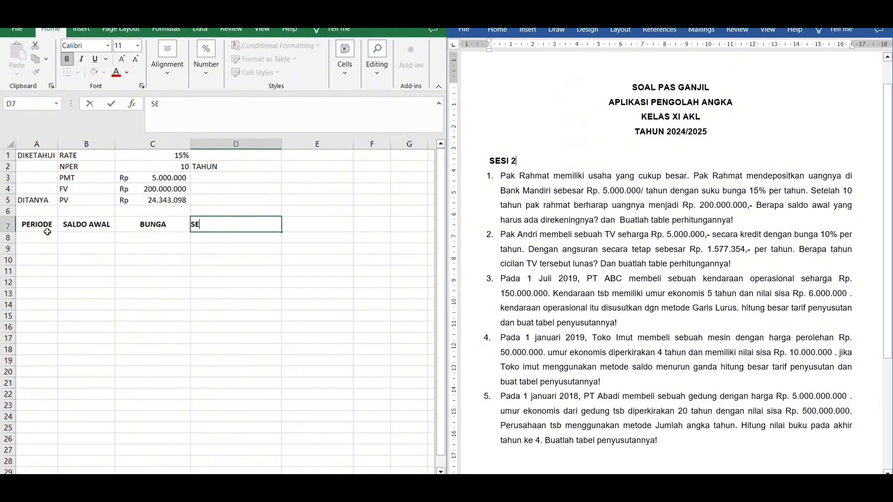
type("TORAN TIAP TAHUN")
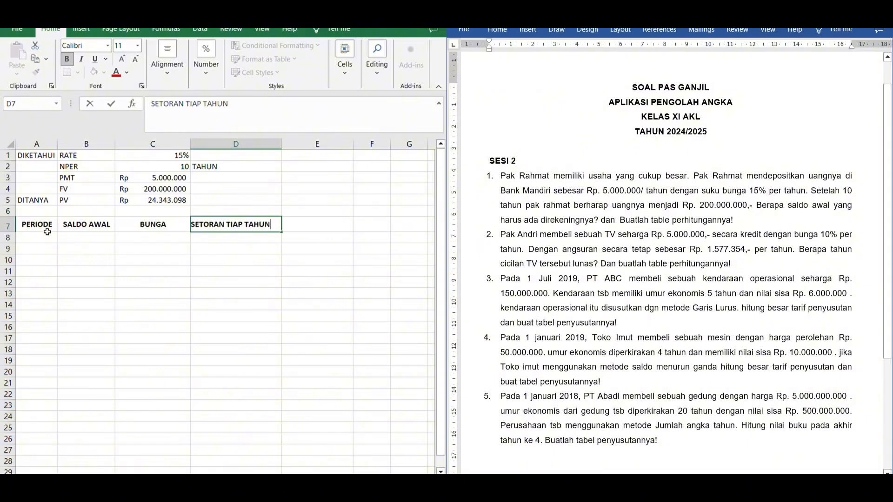
key("Tab")
type("SA")
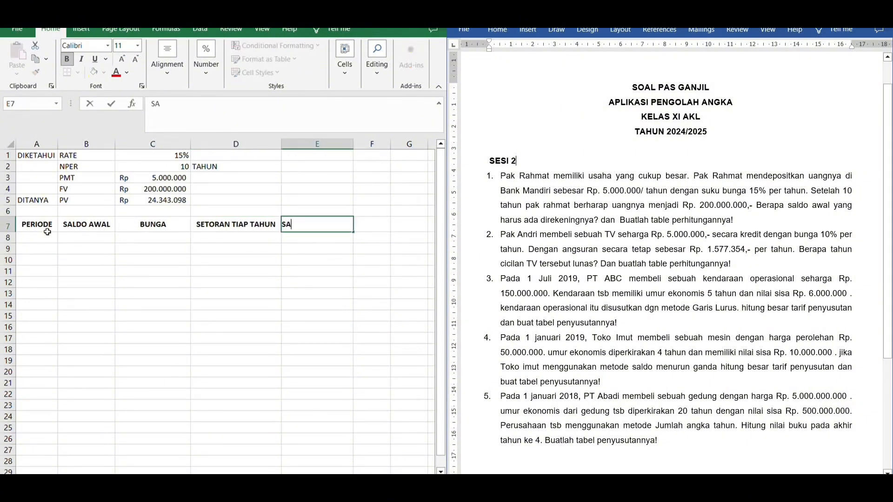
type("LDO AKHIR")
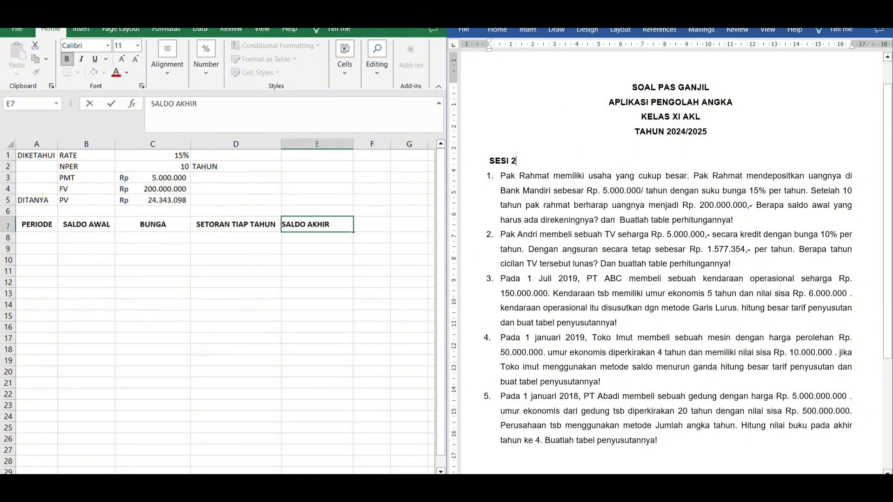
- Number the periods 1 to 10 in cells A8 to A17 and center them horizontally
left_click(49, 237)
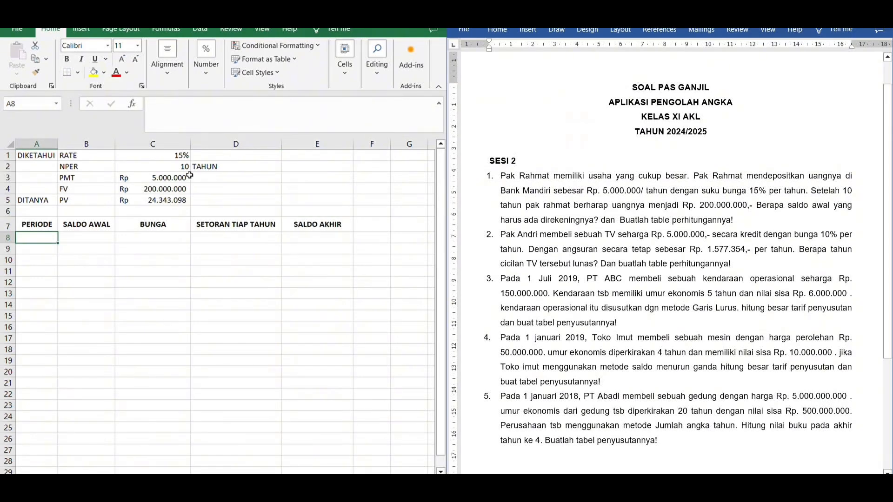
type("1")
key("Return")
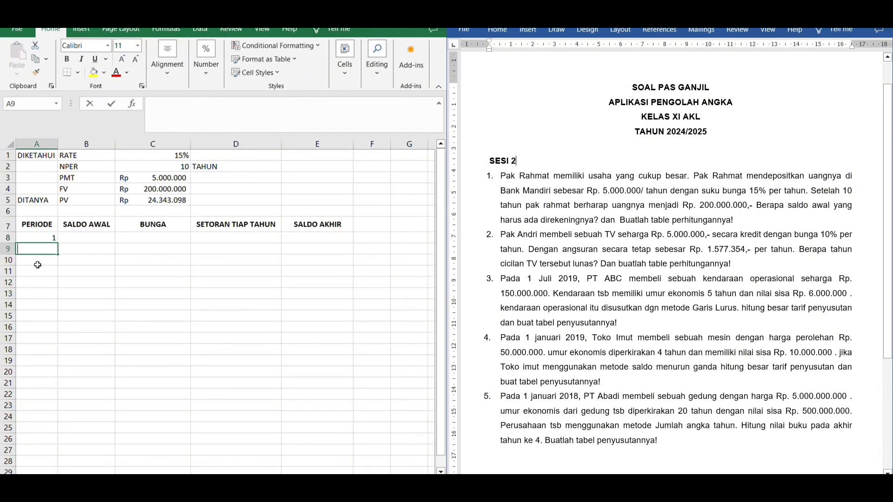
type("2")
key("Return")
type("3 4")
key("Return")
type("5")
key("Return")
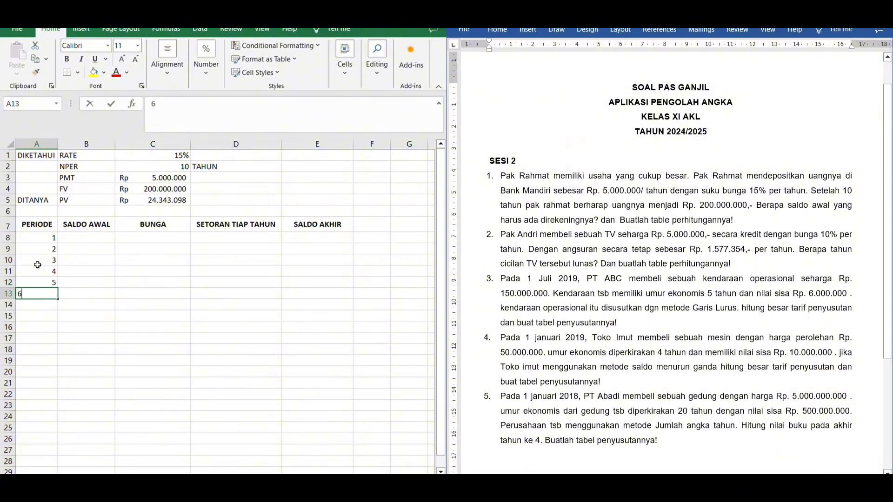
type("6")
key("Return")
type("7")
key("Return")
type("8")
key("Return")
type("9")
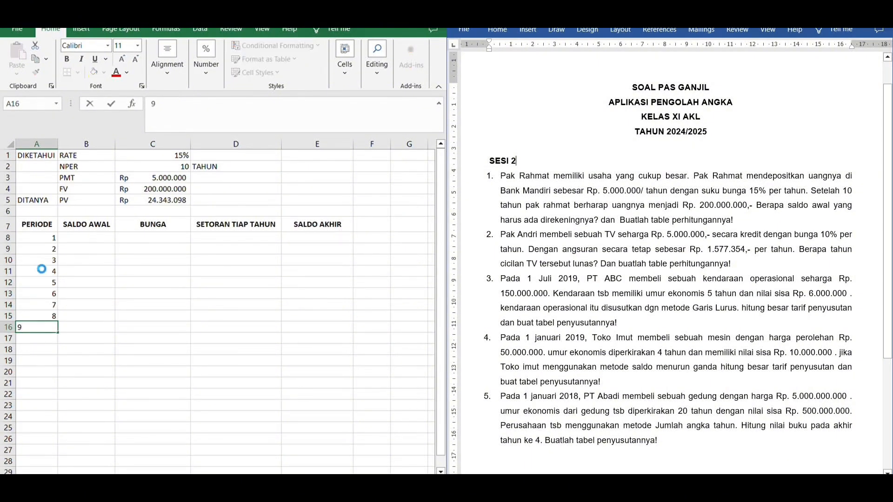
key("Return")
type("10")
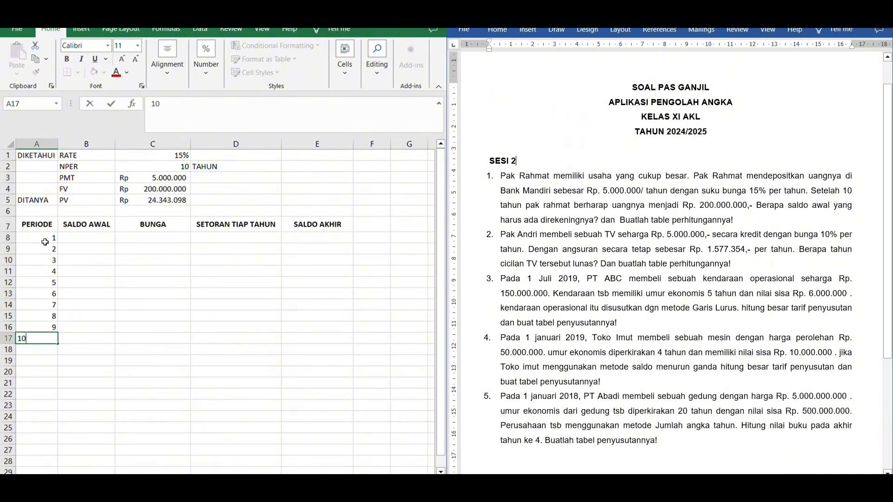
left_click_drag(46, 238, 46, 339)
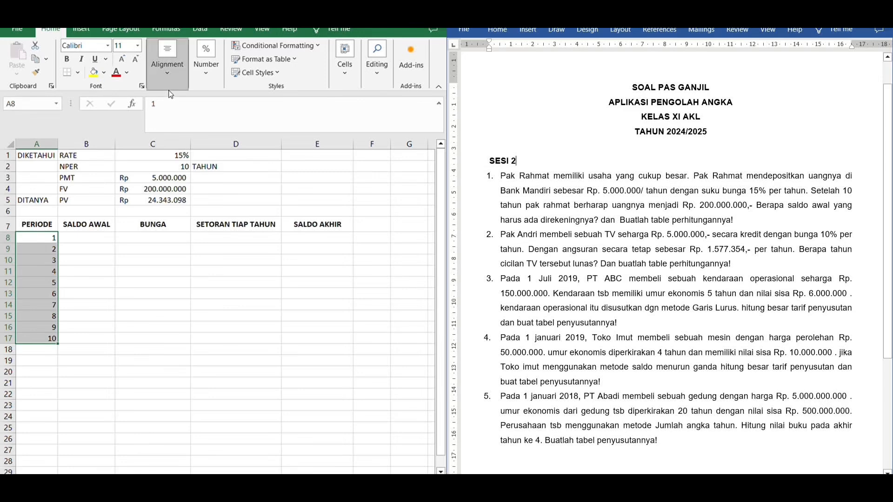
left_click(174, 121)
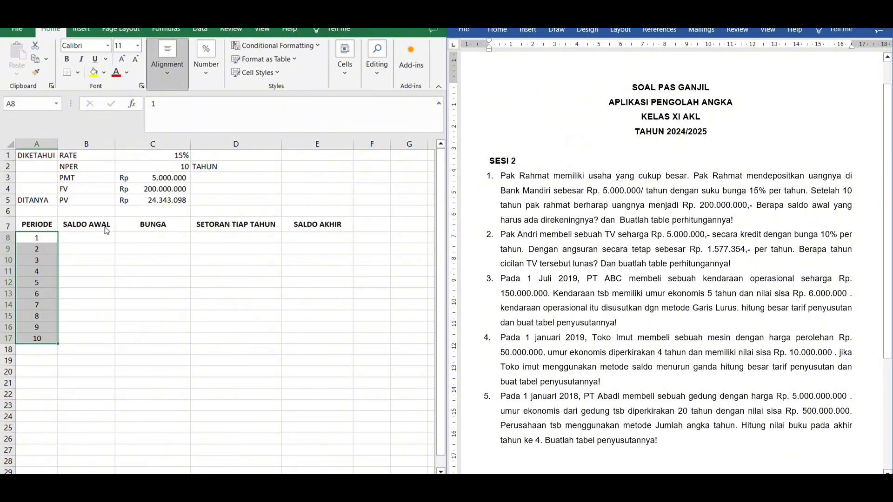
- Fill the period 1 SALDO AWAL in B8 with the formula =C5, linking it to the calculated PV
left_click(103, 238)
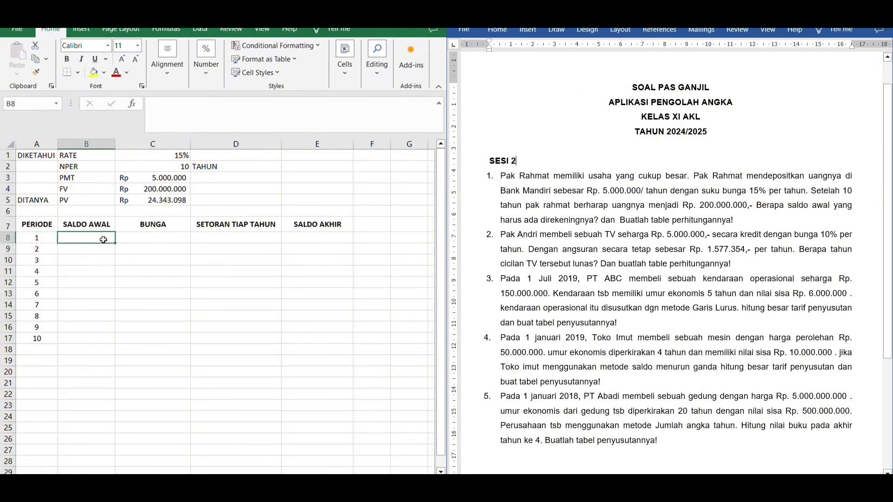
type("=")
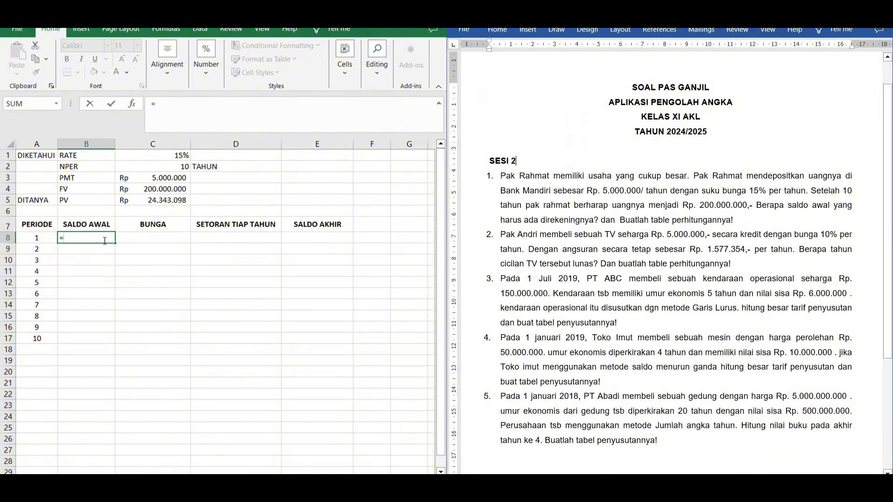
left_click(169, 204)
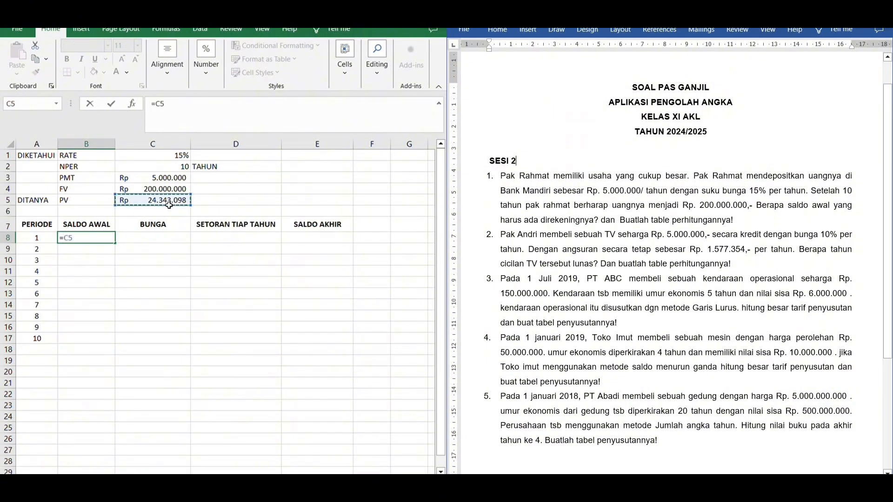
key("Return")
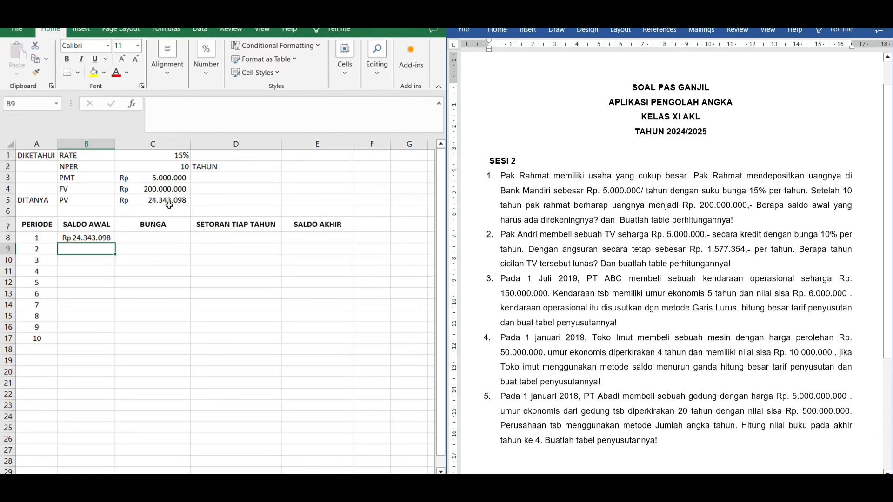
- Calculate the period 1 BUNGA in C8 with =B8*$C$1, keeping the rate reference absolute
left_click(156, 239)
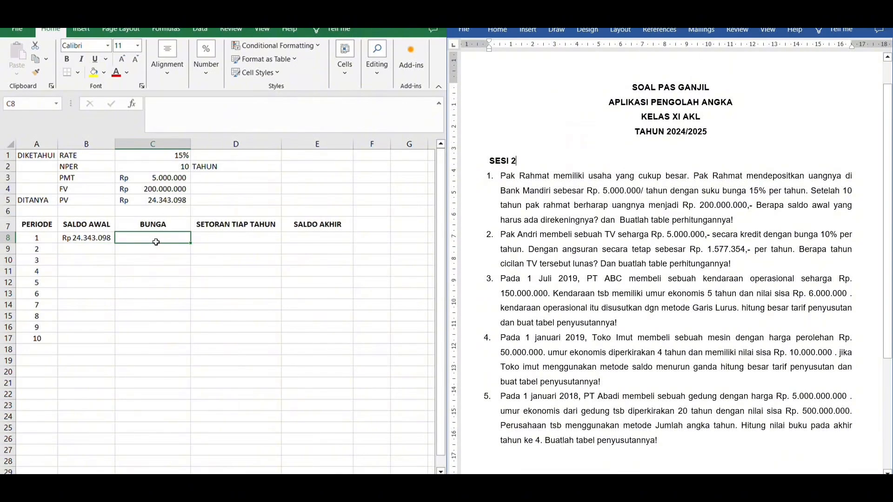
type("=")
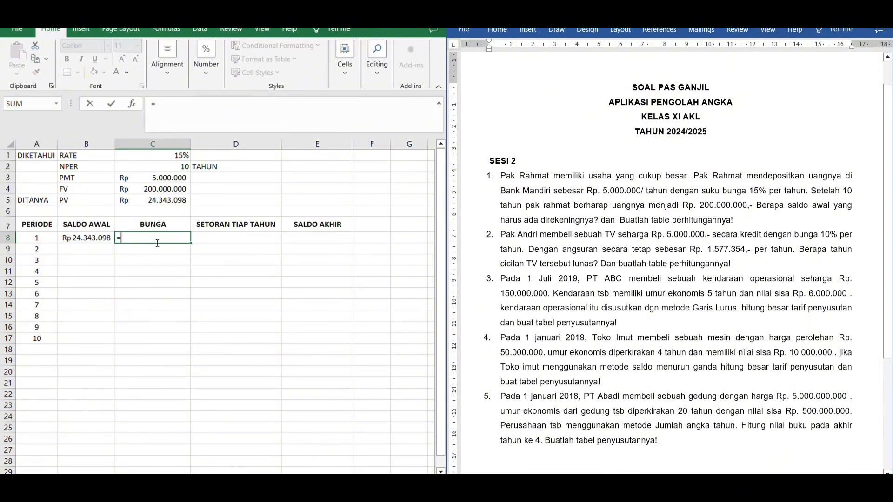
left_click(98, 240)
type("*")
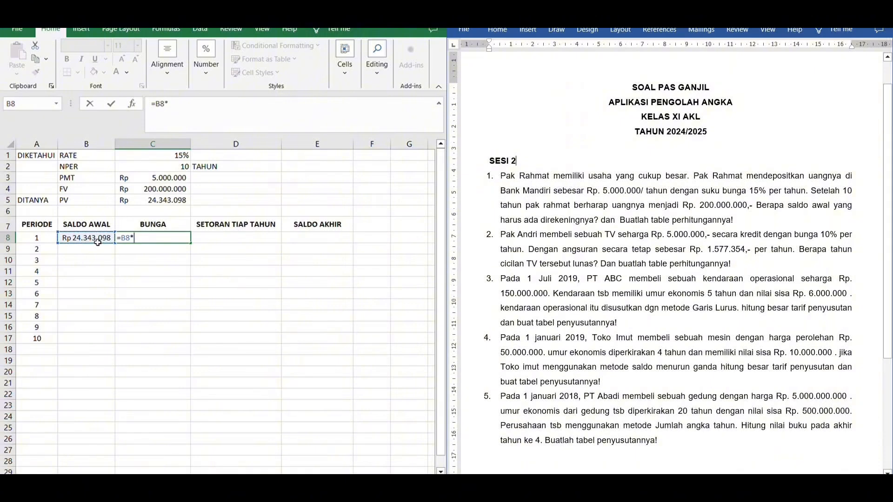
left_click(163, 161)
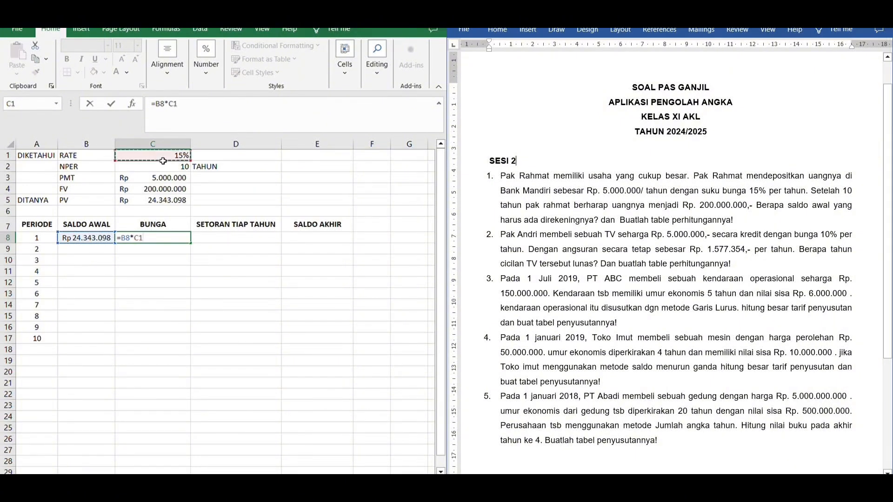
key("F4")
key("Return")
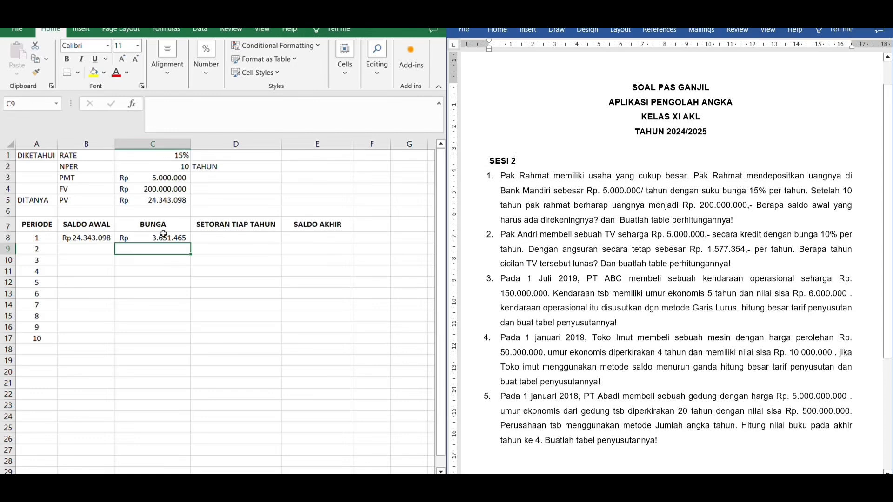
- Fill the period 1 SETORAN TIAP TAHUN in D8 with =$C$3, an absolute reference to the PMT value
double_click(217, 240)
type("=")
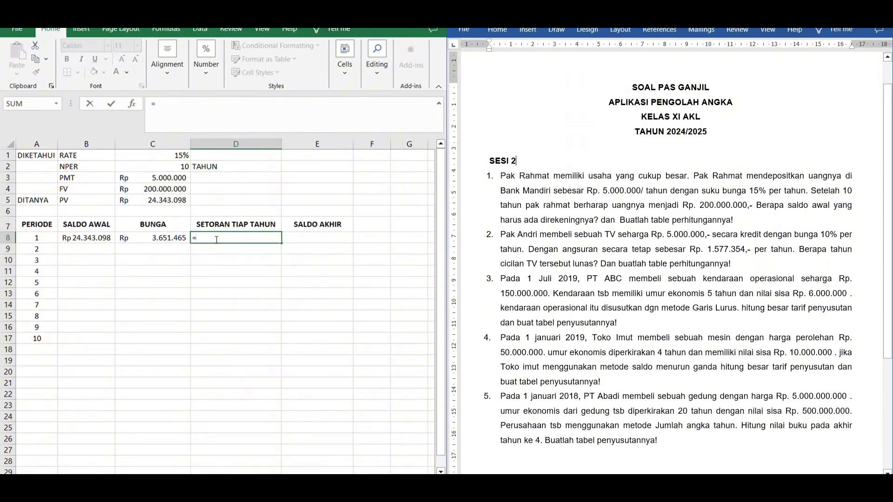
left_click(179, 180)
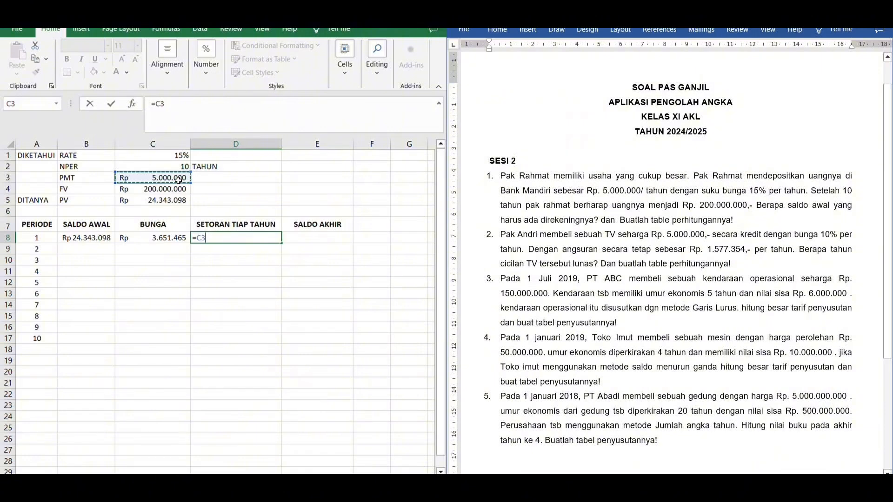
key("F4")
key("Return")
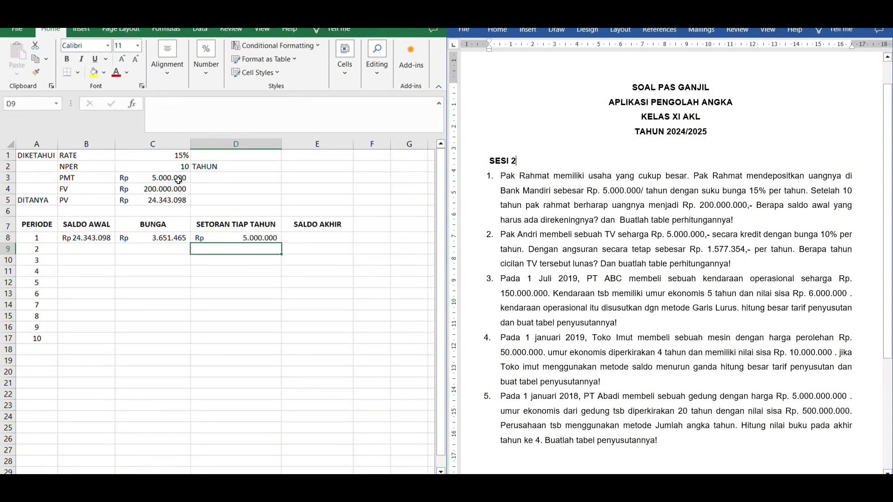
- Calculate the period 1 SALDO AKHIR in E8 with =SUM(B8:D8), adding opening balance, interest and deposit
left_click(323, 235)
type("=")
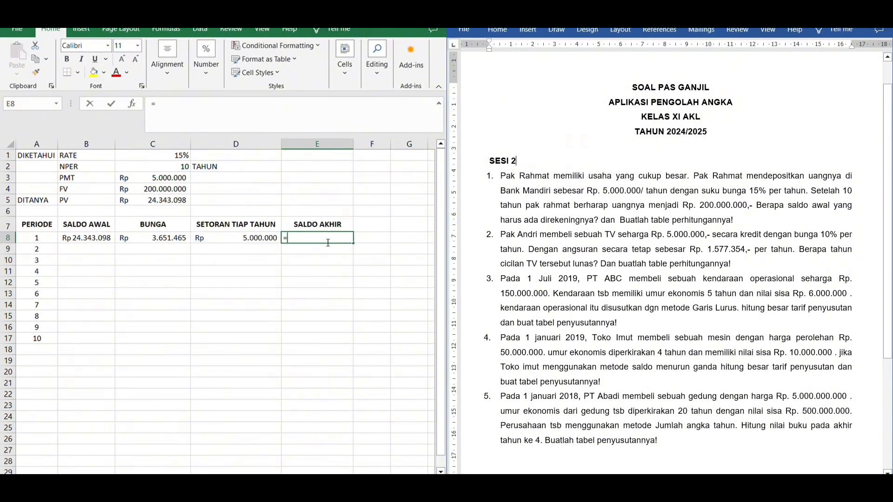
type("SUM")
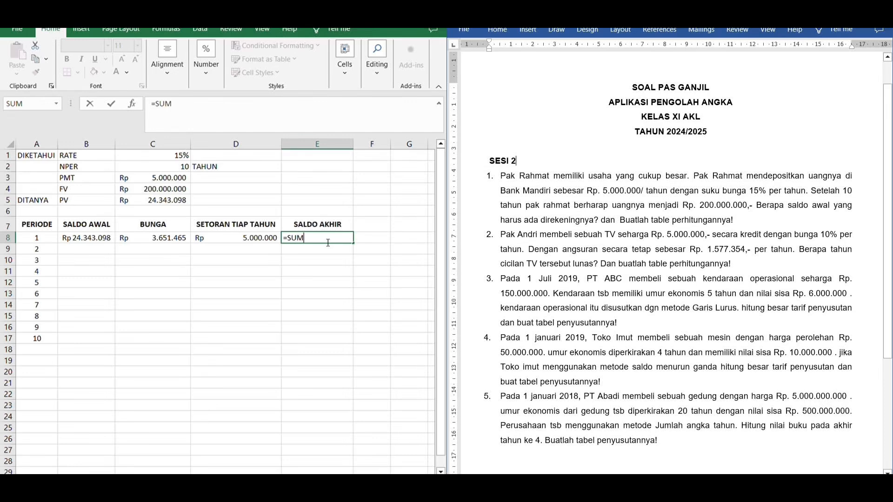
type("(")
left_click_drag(91, 239, 263, 239)
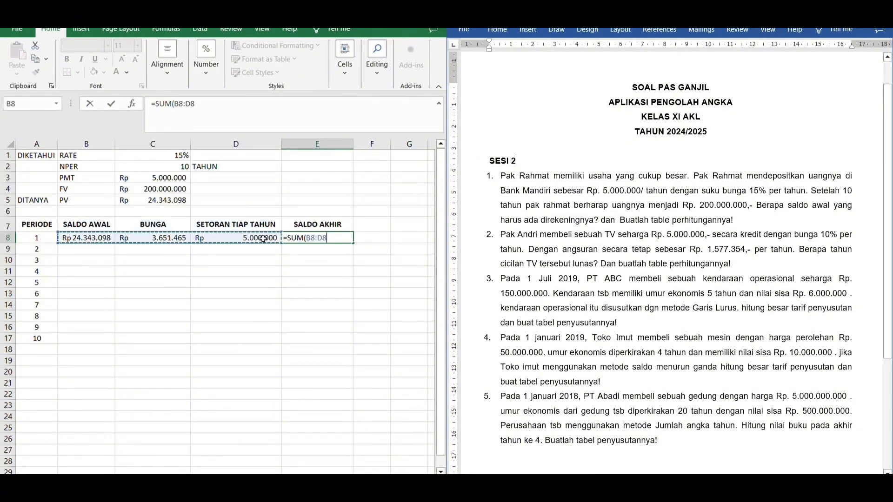
key("Return")
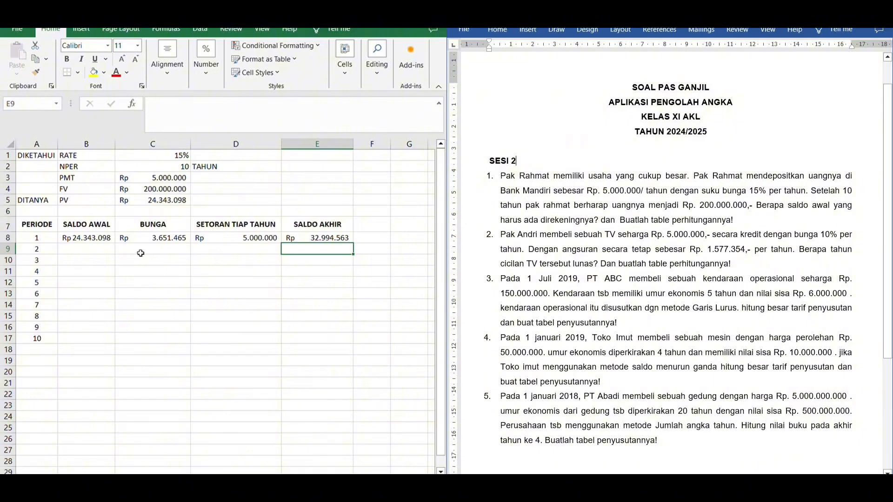
- Fill the period 2 SALDO AWAL in B9 with =E8, linking it to the period 1 closing balance
left_click(95, 254)
type("=")
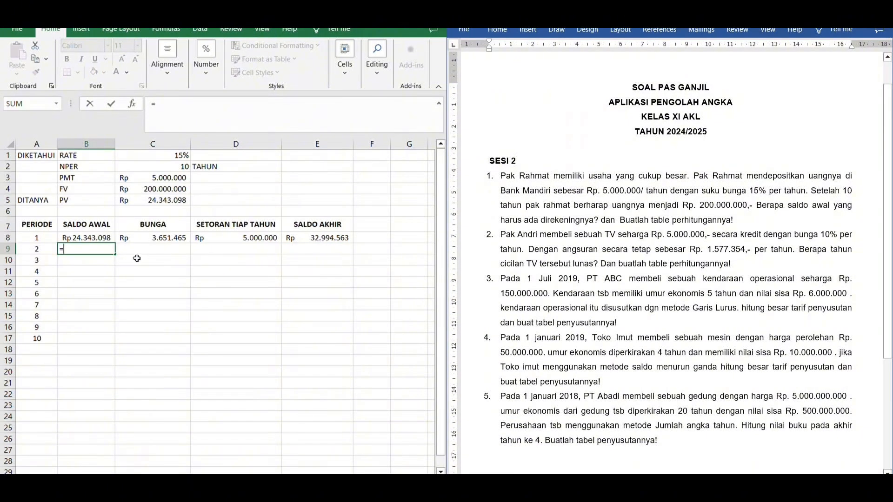
left_click(302, 244)
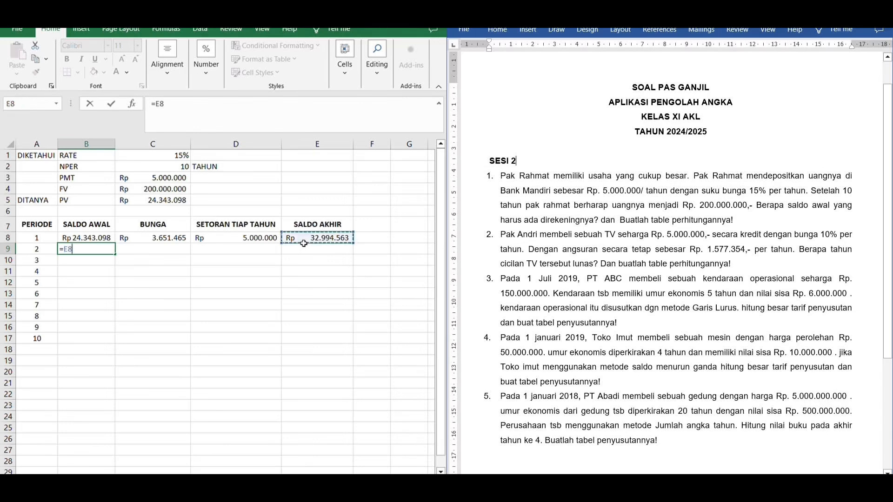
key("Return")
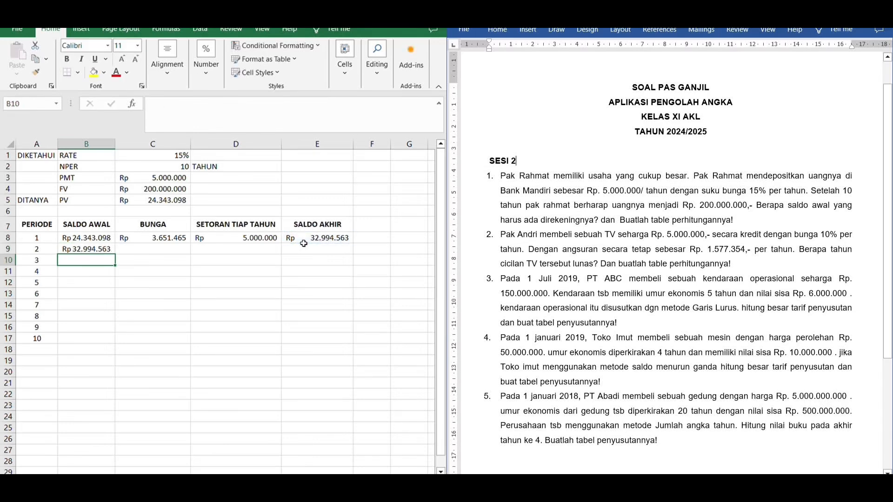
- Copy the BUNGA formula in C8 and the SETORAN TIAP TAHUN formula in D8 down to row 17 for period 10
left_click(140, 240)
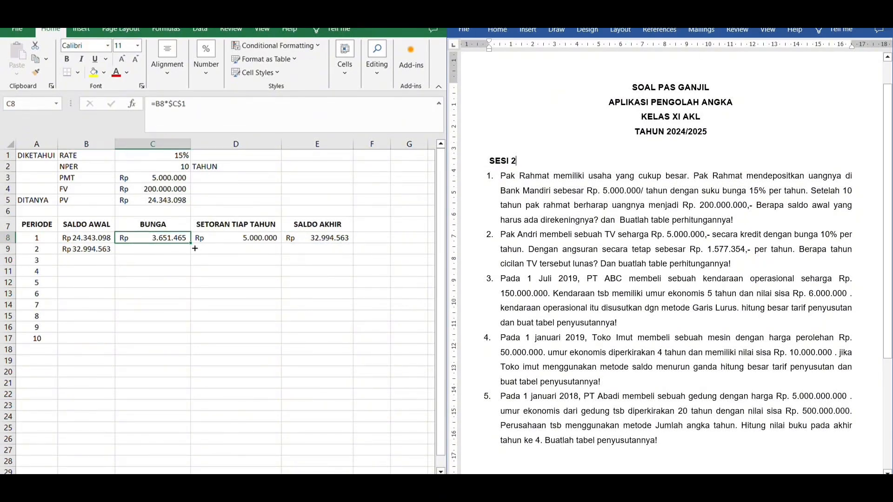
left_click_drag(195, 248, 193, 352)
left_click(252, 241)
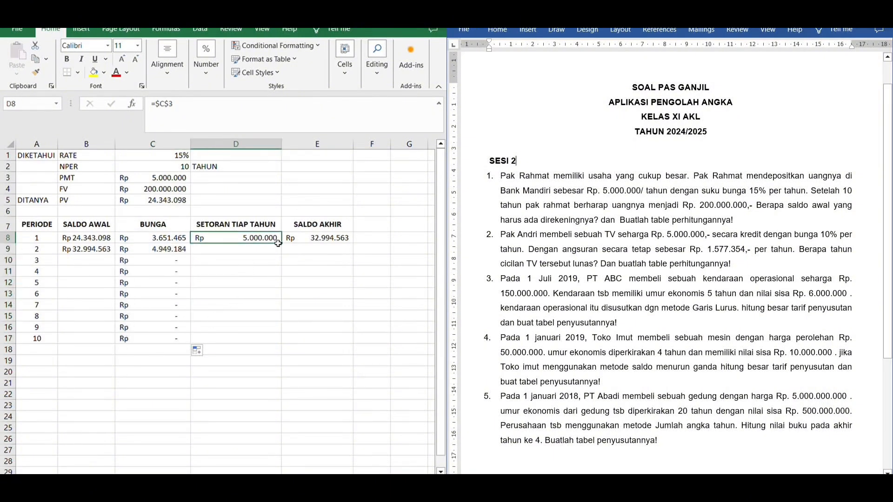
left_click_drag(287, 247, 274, 347)
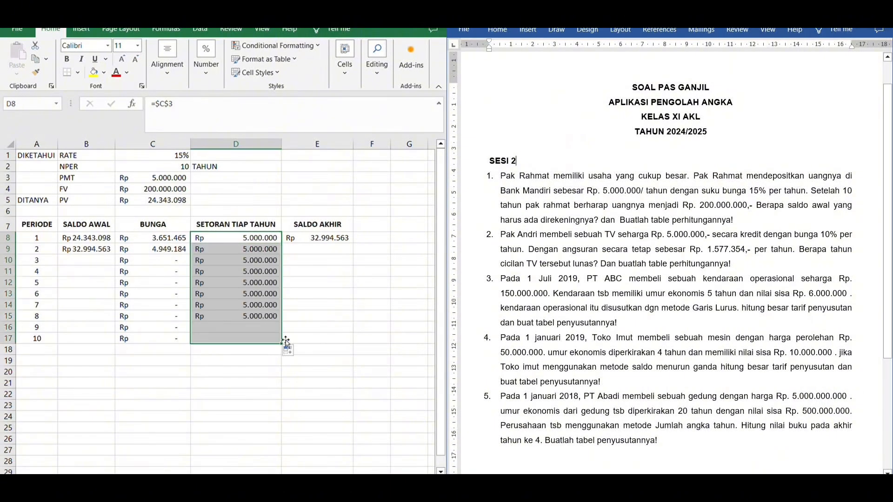
- Copy the SALDO AKHIR formula from E8 and the SALDO AWAL formula from B9 down to row 17
left_click(330, 239)
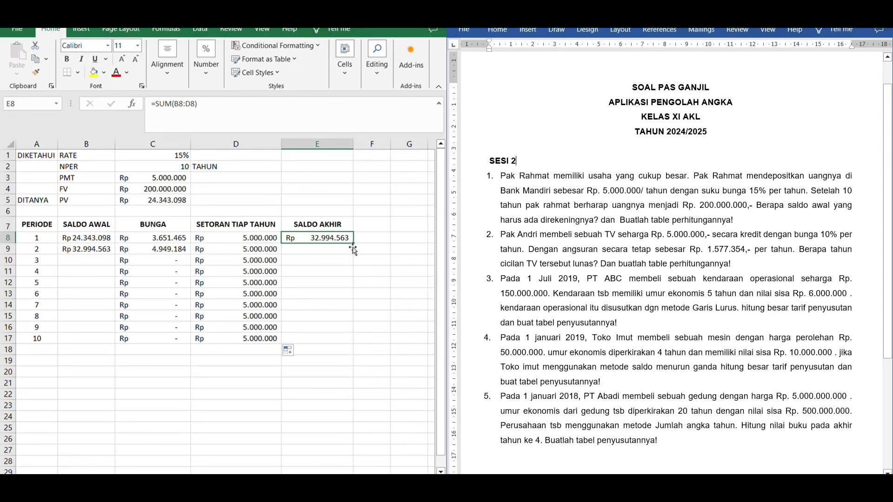
left_click_drag(353, 243, 355, 335)
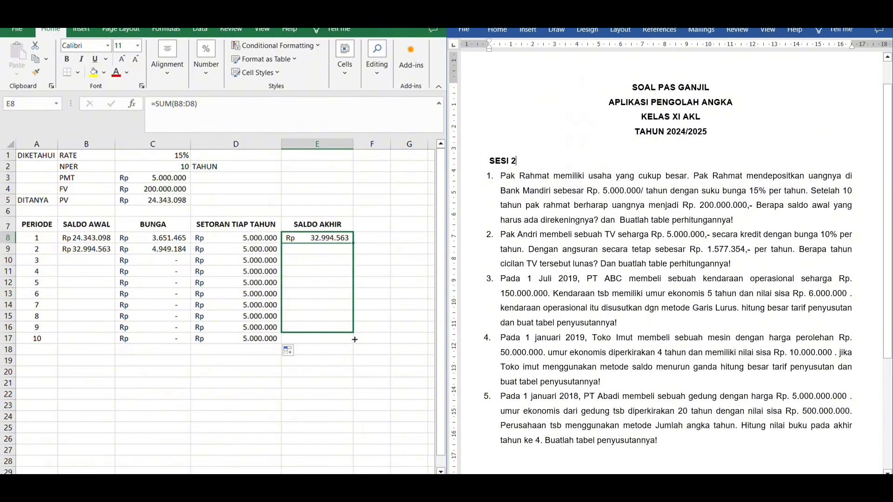
left_click_drag(354, 340, 354, 343)
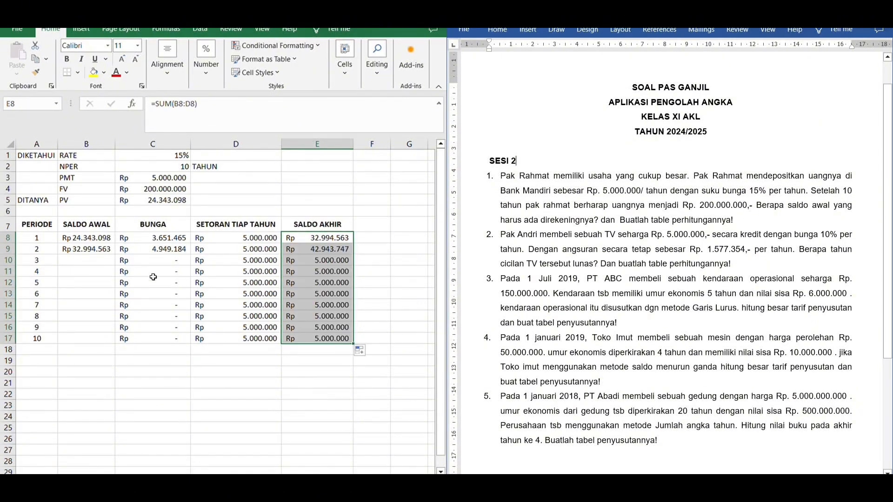
left_click(90, 253)
left_click_drag(116, 255, 124, 345)
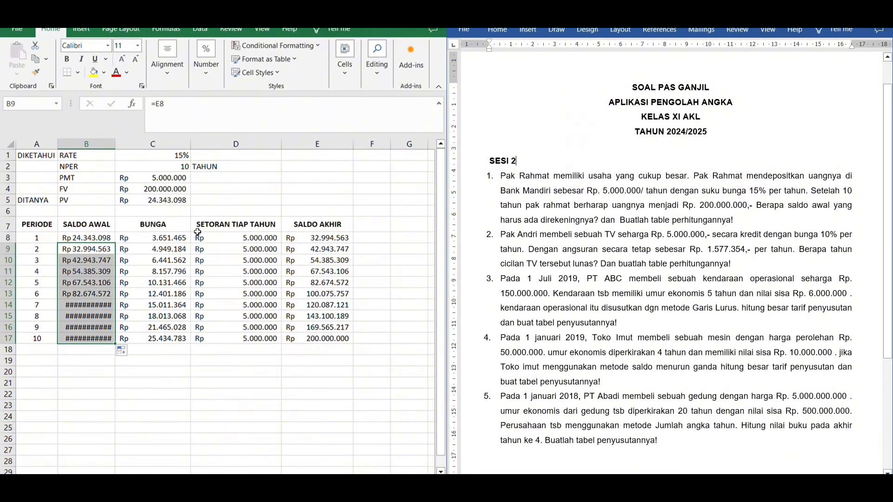
- Apply all borders to the calculation table A7:E17 and fit column B to its contents
left_click_drag(37, 225, 326, 341)
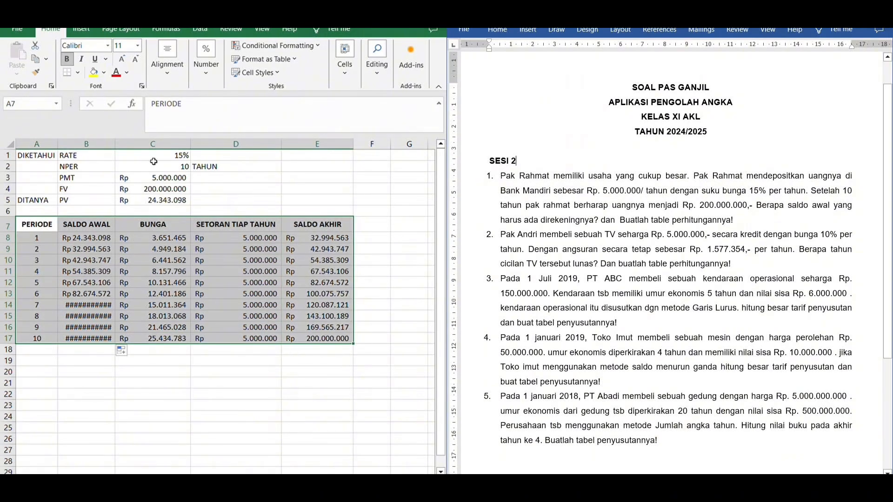
left_click(79, 72)
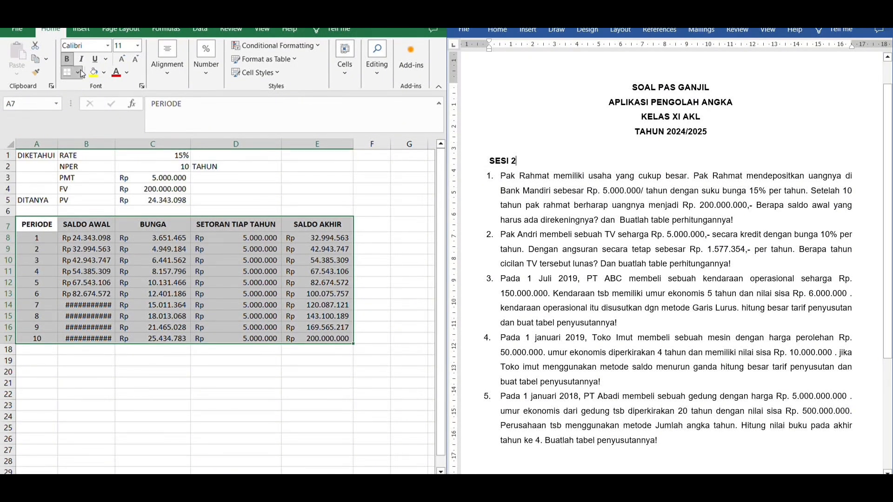
left_click(88, 169)
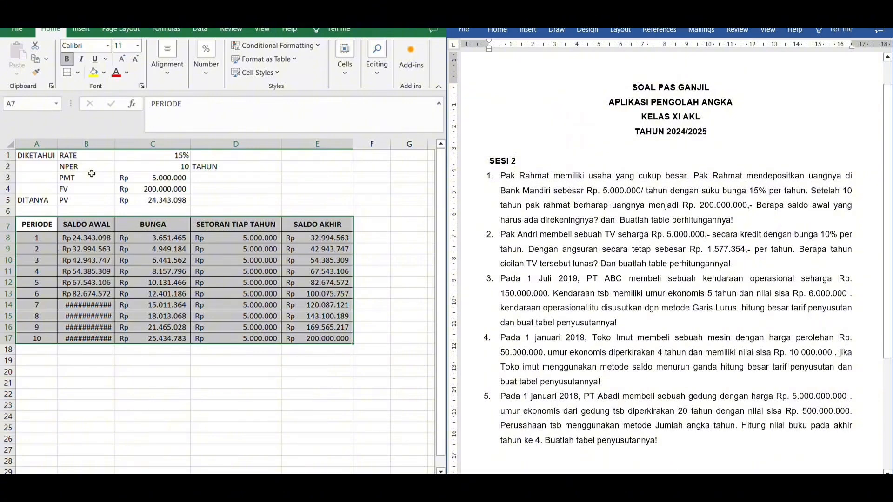
double_click(120, 147)
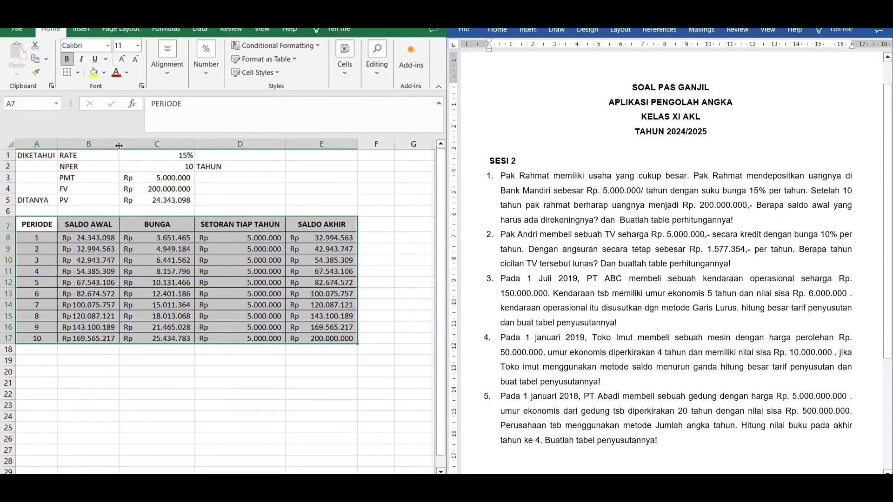
left_click(178, 373)
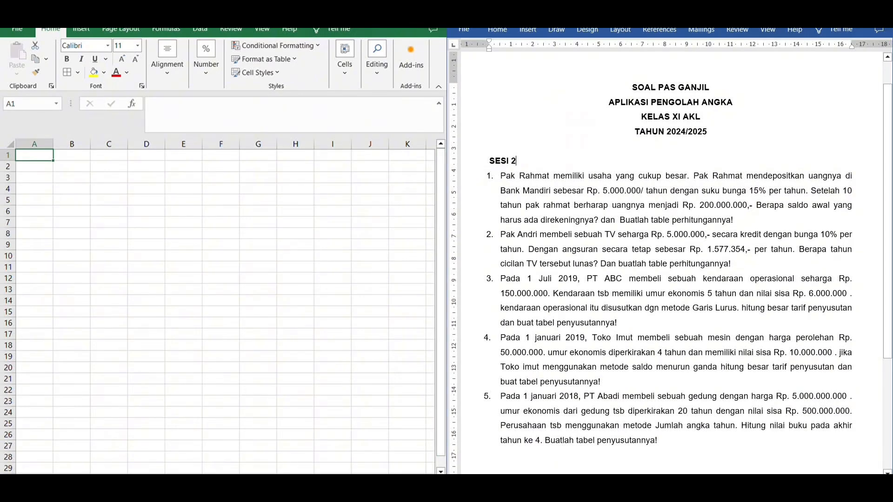
- Enter the label DIKETAHUI in A1 of the blank sheet and fit column A to it
type("D")
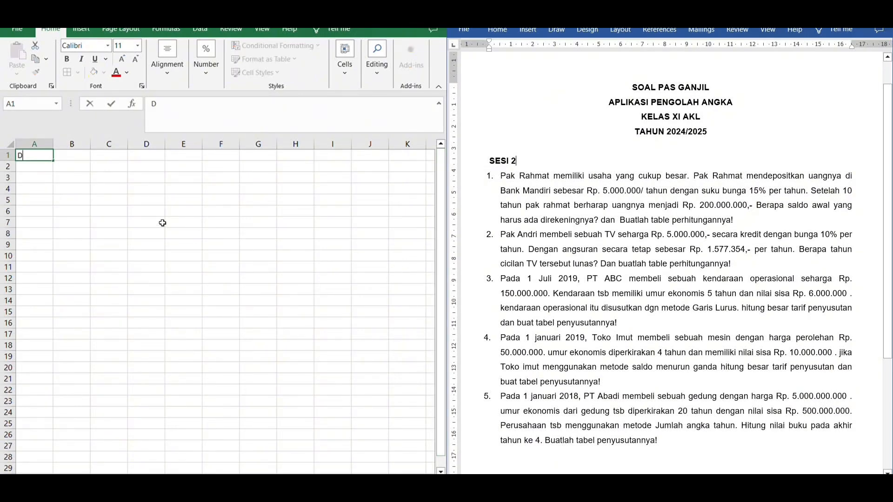
type("IKETAHUI")
left_click(84, 143)
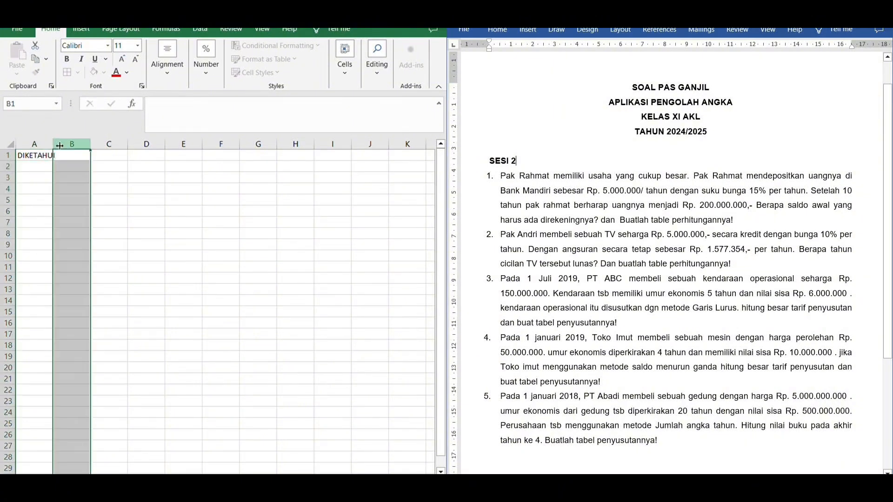
double_click(55, 147)
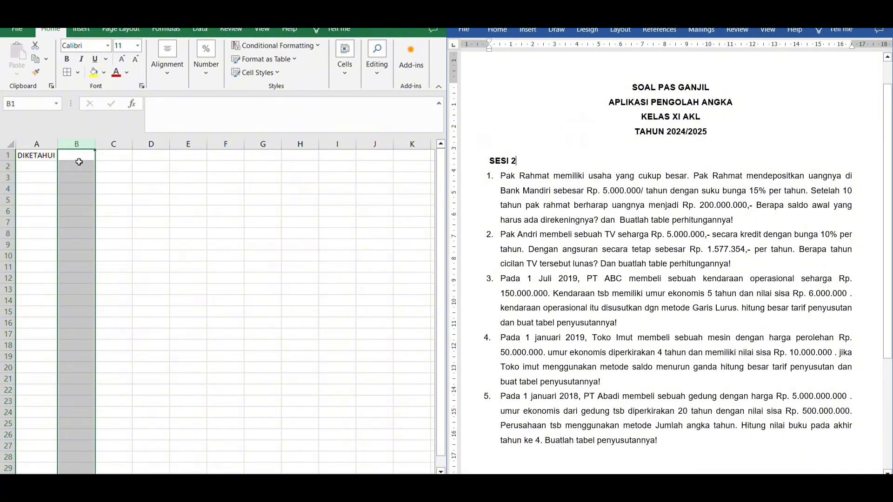
- Enter the label PV in B1 and the TV price 5000000 in C1
left_click(78, 162)
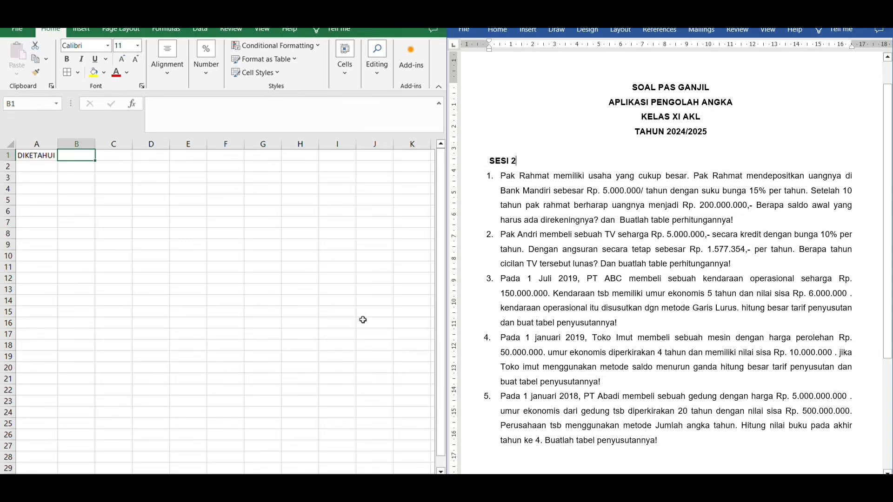
type("PV")
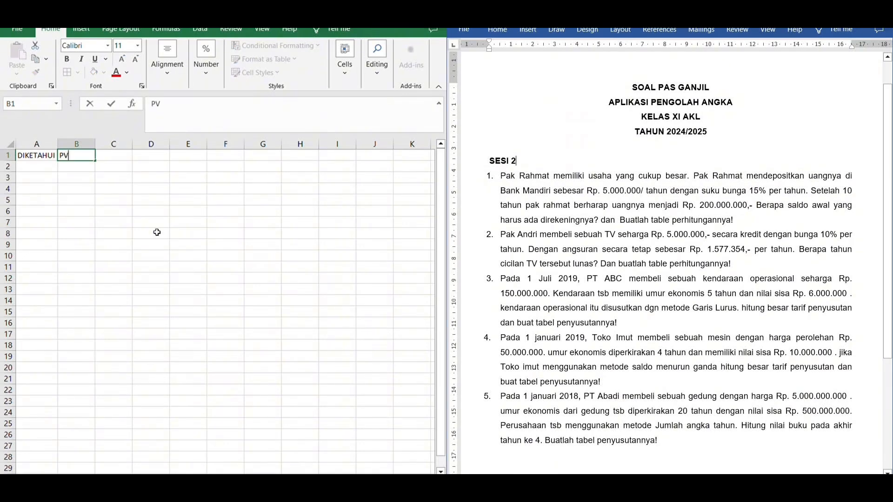
left_click(119, 157)
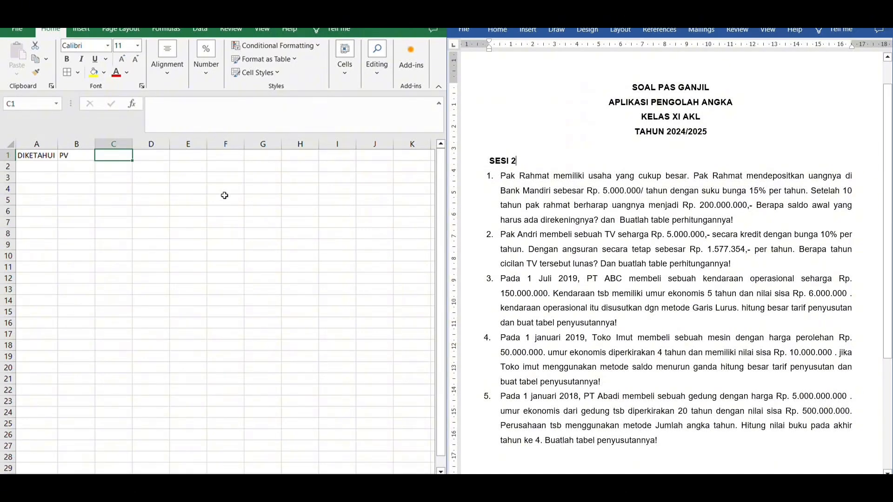
type("5000")
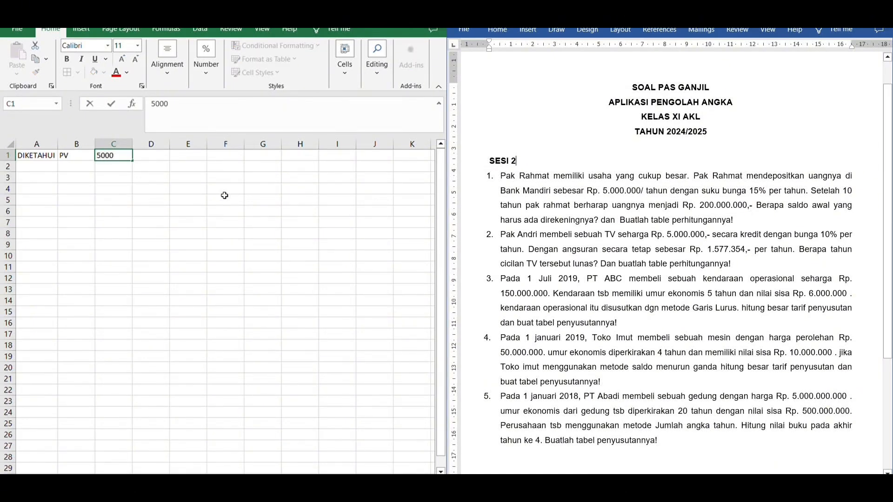
type("000")
key("Return")
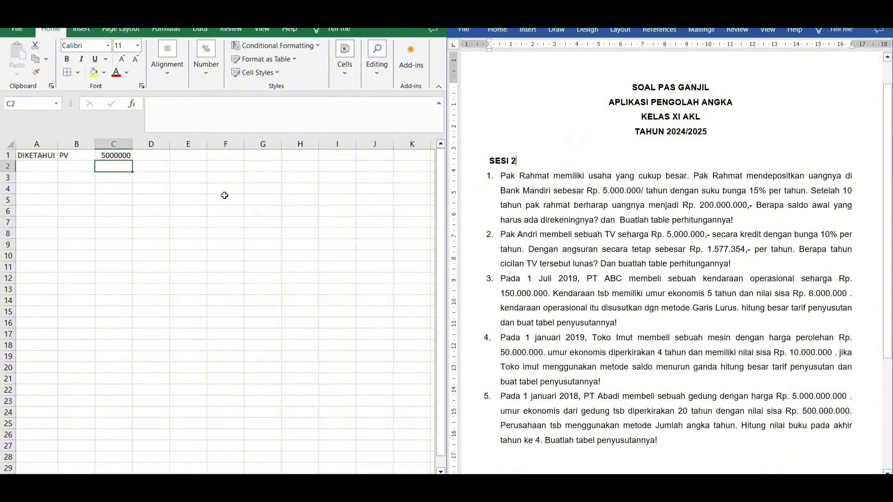
- Enter the label RATE in B2 with 10% in C2 and the unit TAHUN in D2
left_click(70, 172)
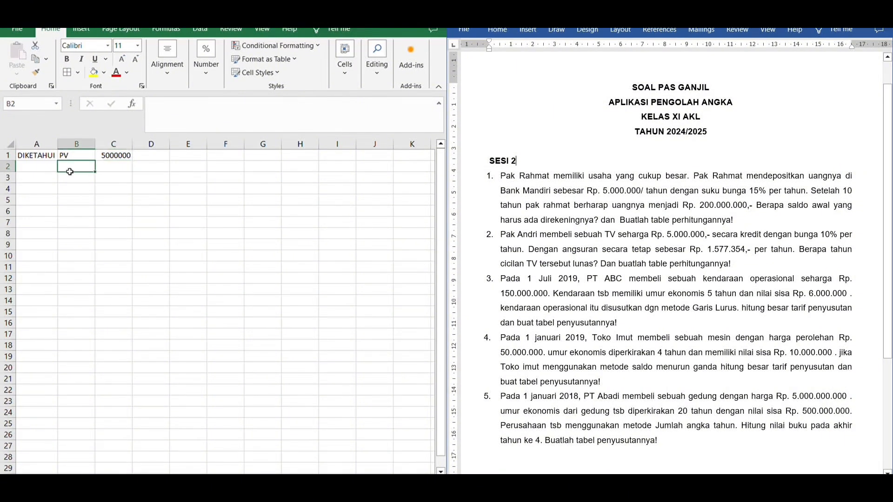
type("RATE")
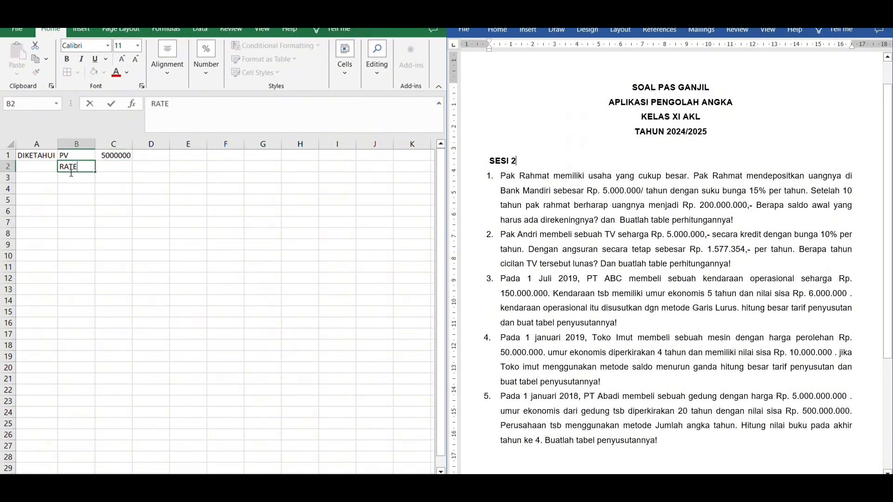
left_click(119, 165)
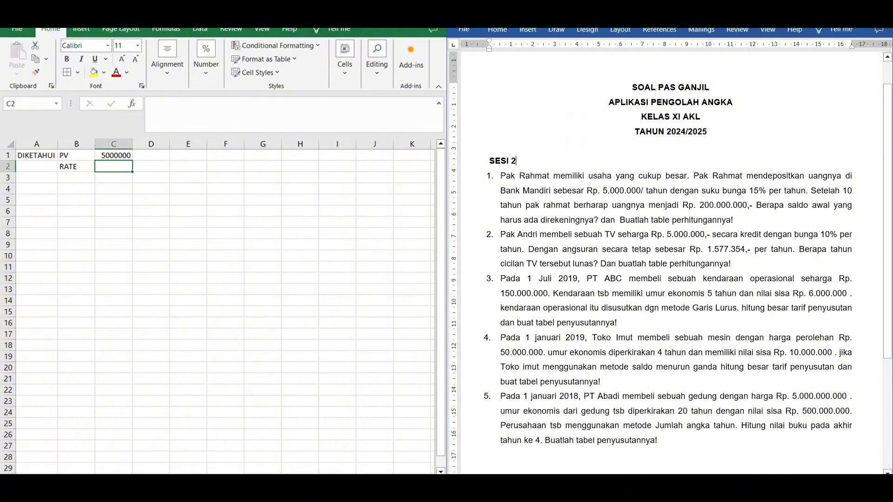
type("10")
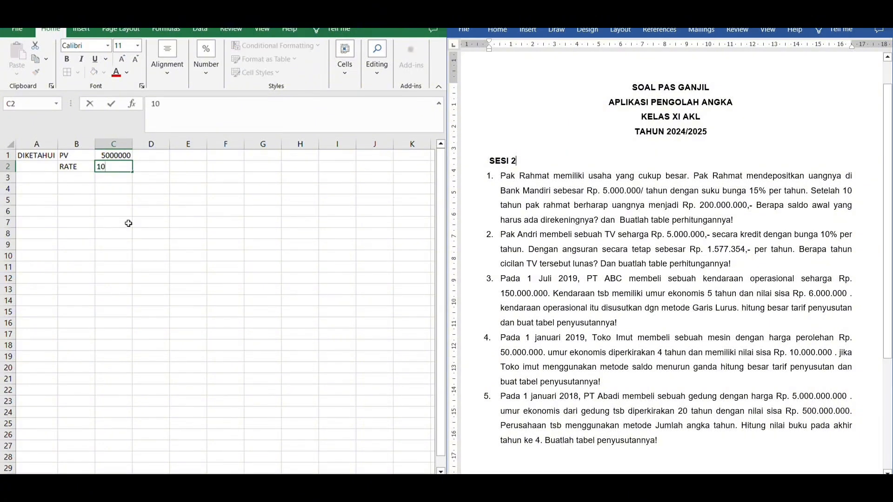
type("%")
key("Tab")
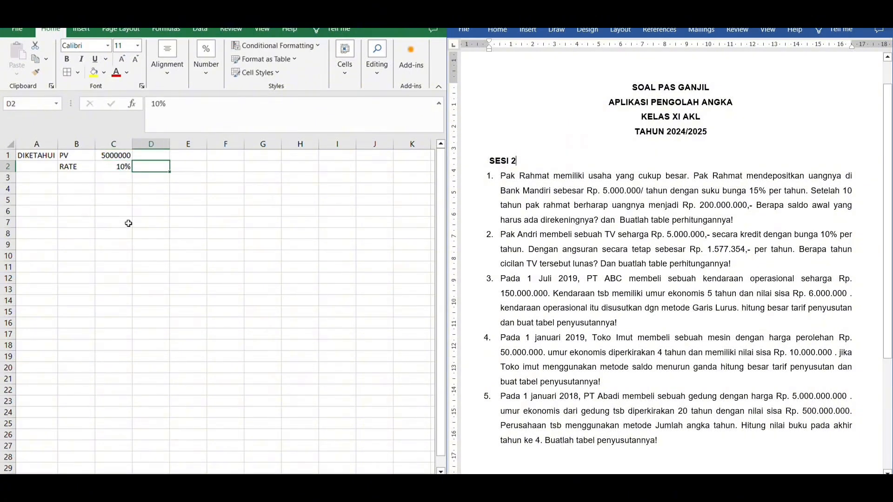
type("TAHUB")
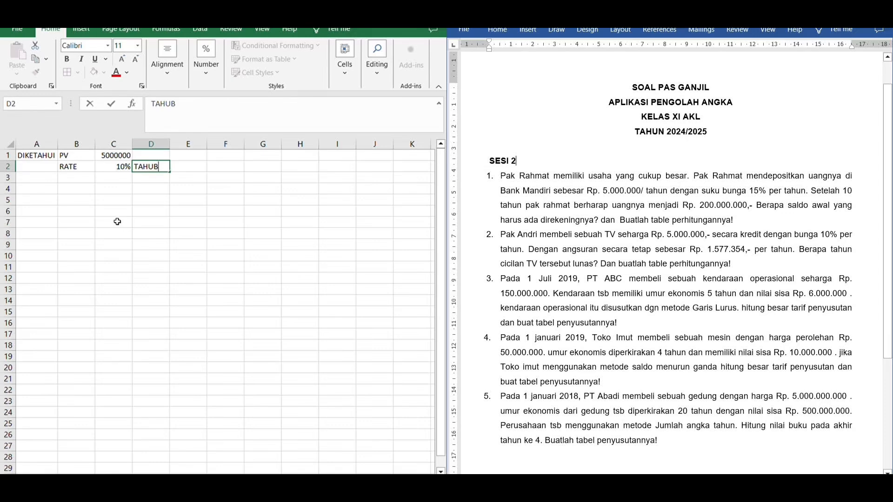
key("BackSpace")
type("N")
- Enter the label PMT in B3 and the yearly instalment 1577354 in C3
left_click(70, 181)
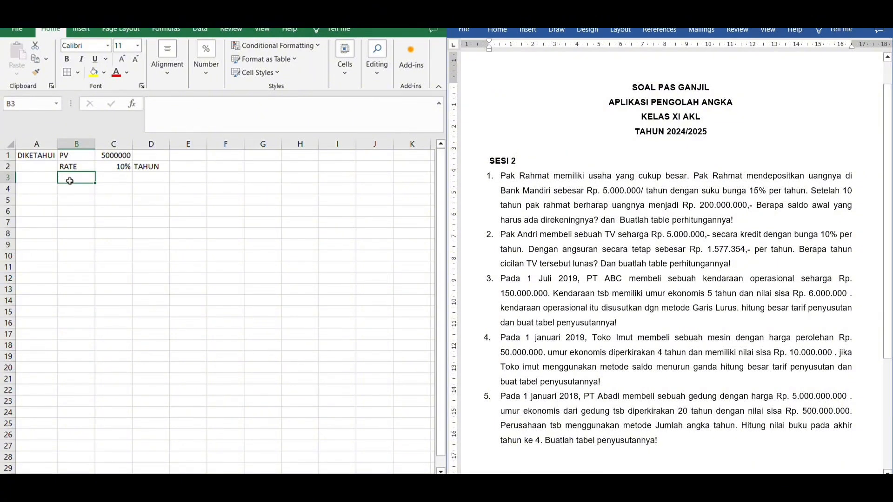
type("PMT")
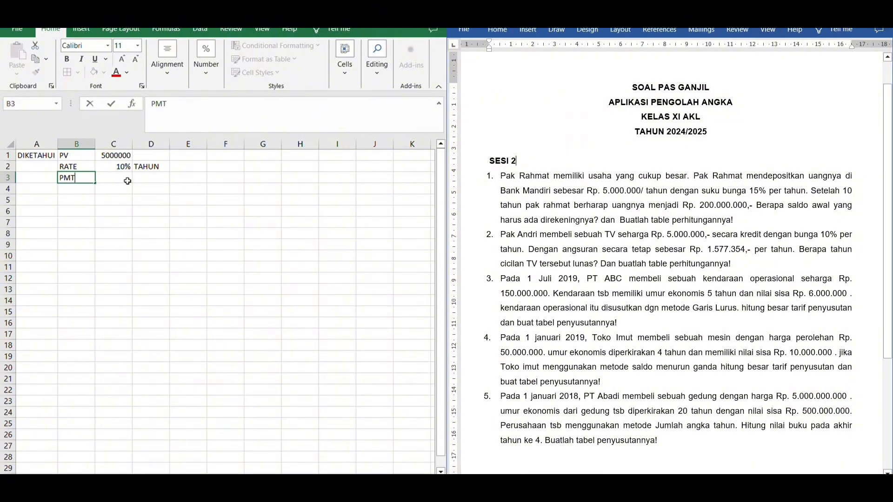
left_click(128, 181)
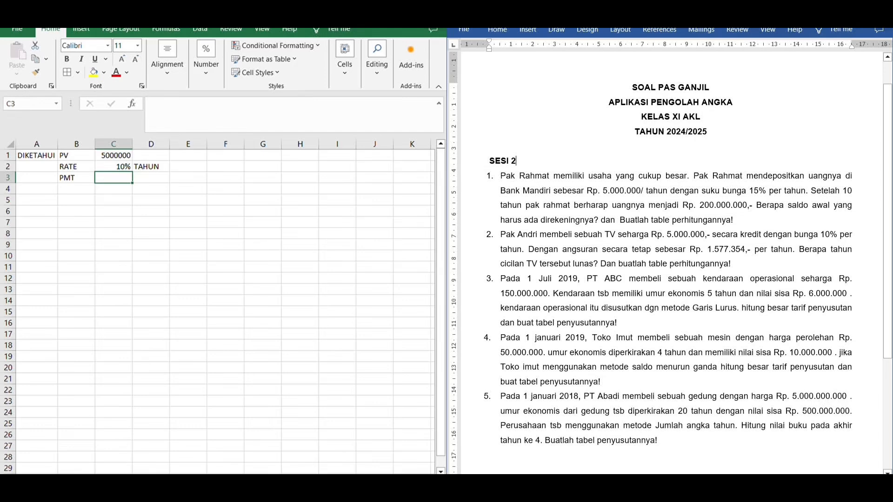
type("1")
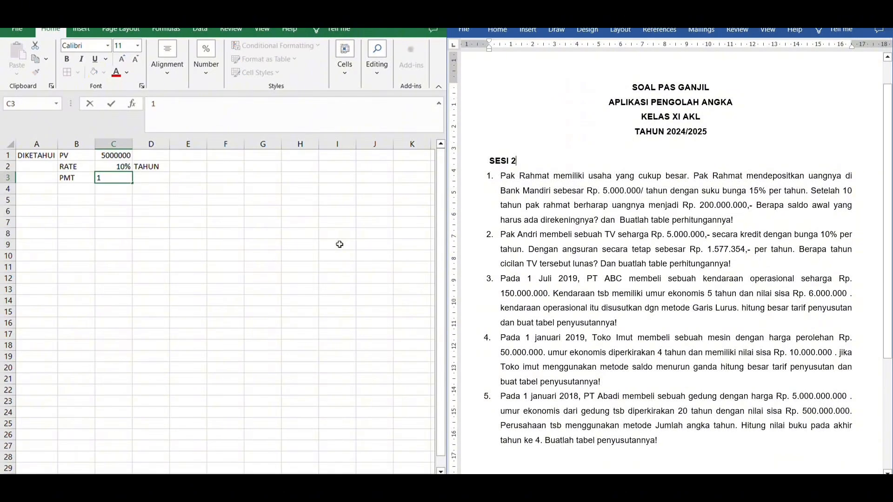
type("577354")
left_click(189, 243)
- Widen column C and format the PV amount in C1 as Rupiah accounting with no decimal places
left_click_drag(133, 144, 159, 144)
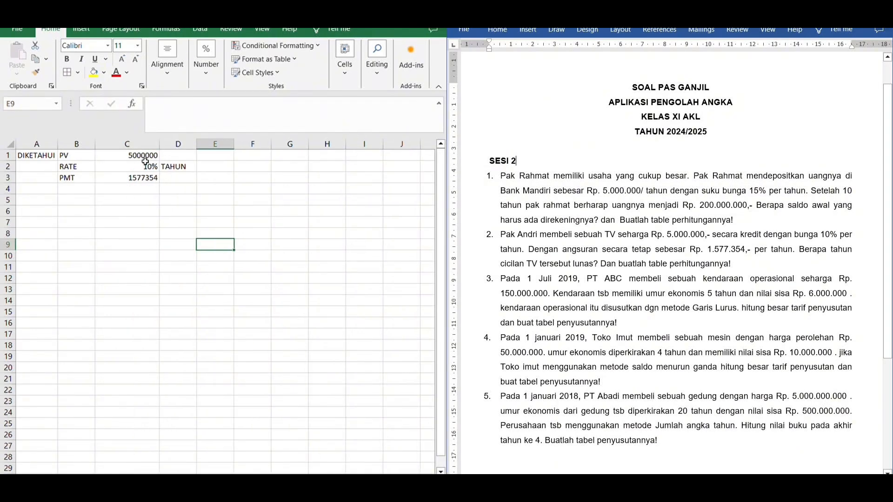
left_click(152, 155)
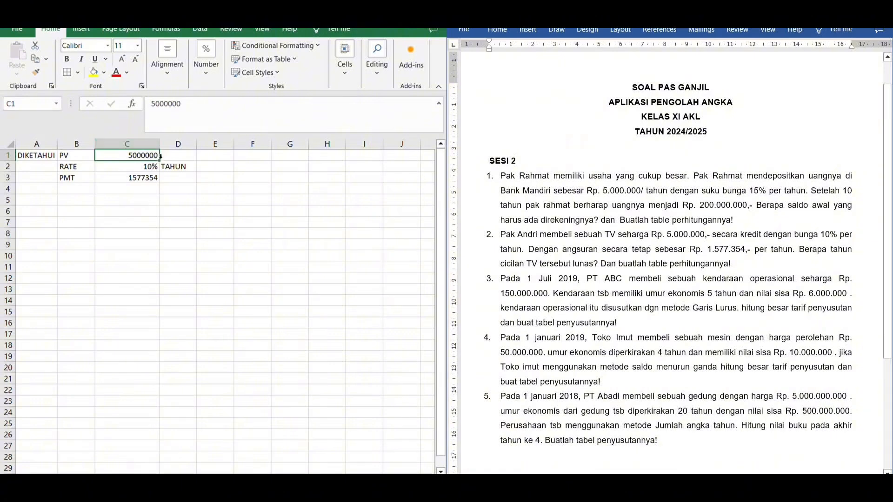
left_click(198, 118)
left_click(264, 124)
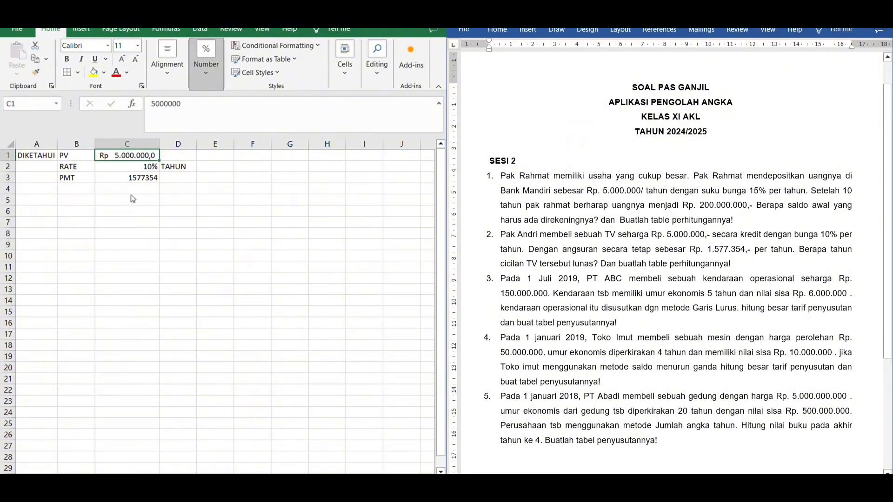
left_click(271, 119)
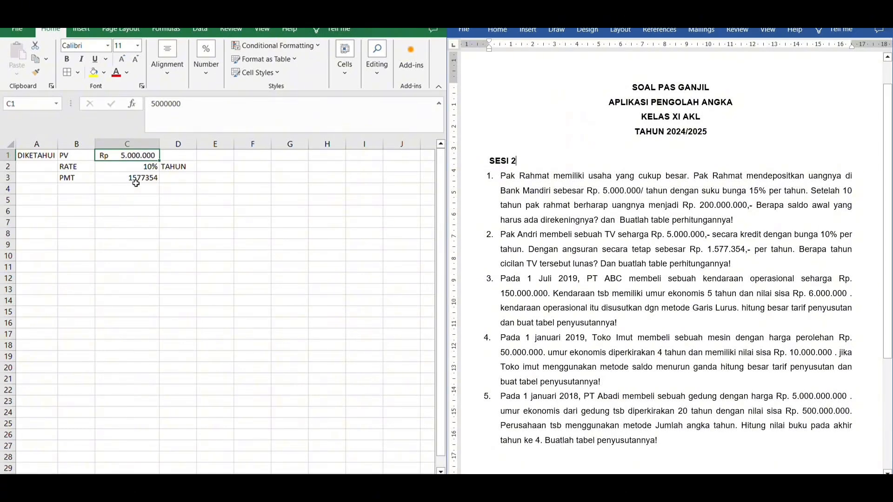
- Format the PMT amount in C3 as Rupiah accounting with no decimal places
left_click(136, 183)
left_click(207, 80)
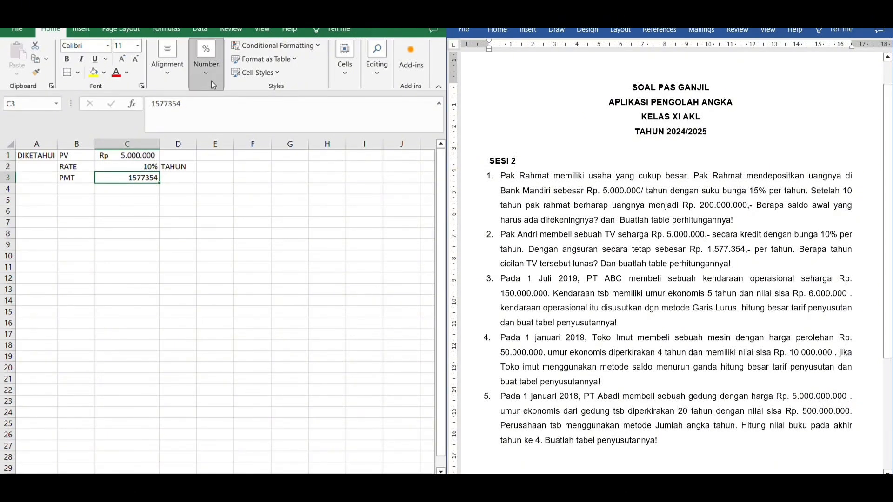
left_click(203, 122)
left_click(267, 124)
left_click(267, 124)
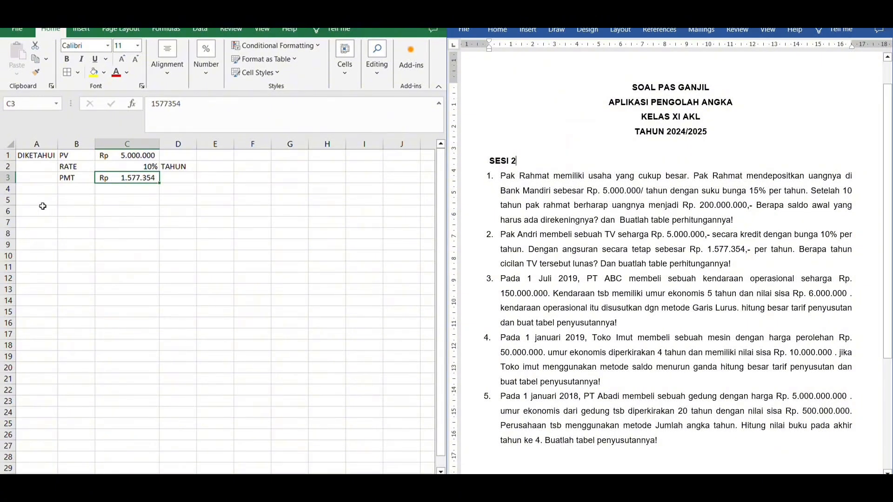
- Enter the label DITANYA in A5 and the label NPER in B5
left_click(83, 203)
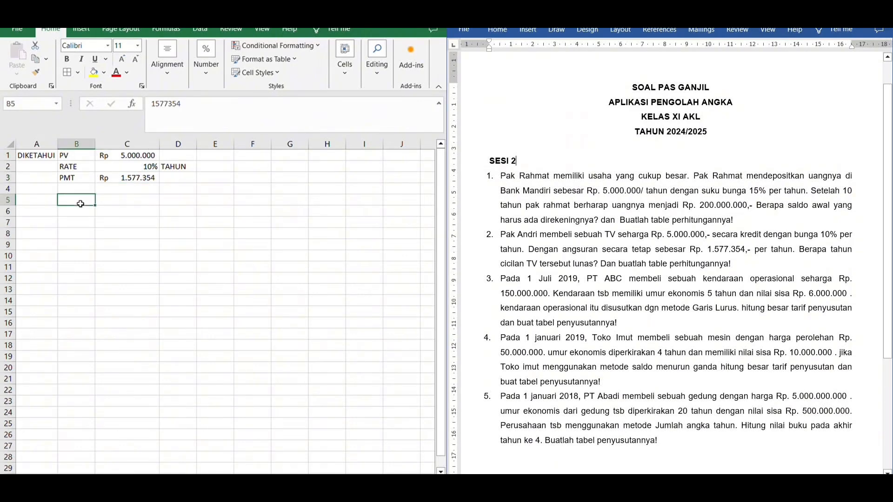
left_click(52, 205)
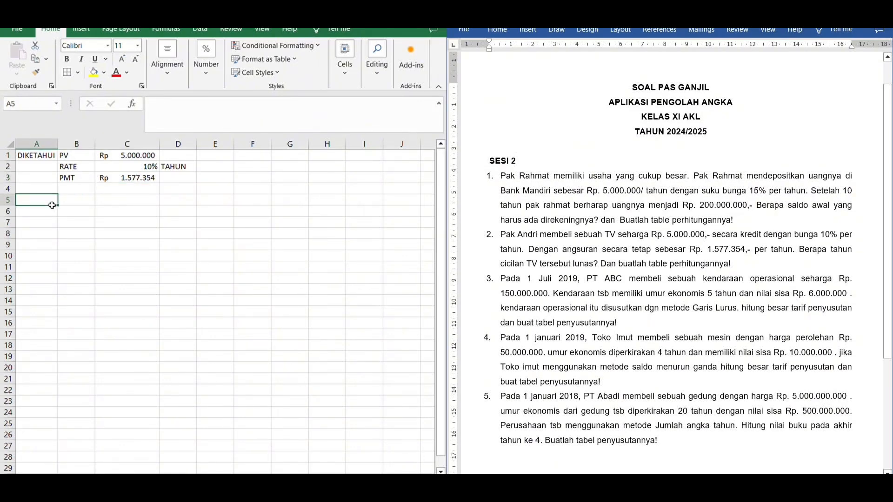
type("DI")
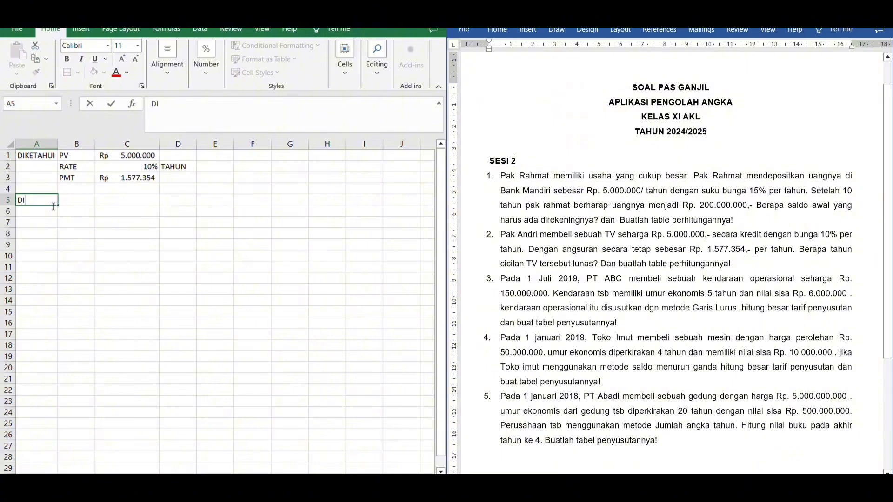
type("TANYA")
left_click(76, 204)
type("NPER")
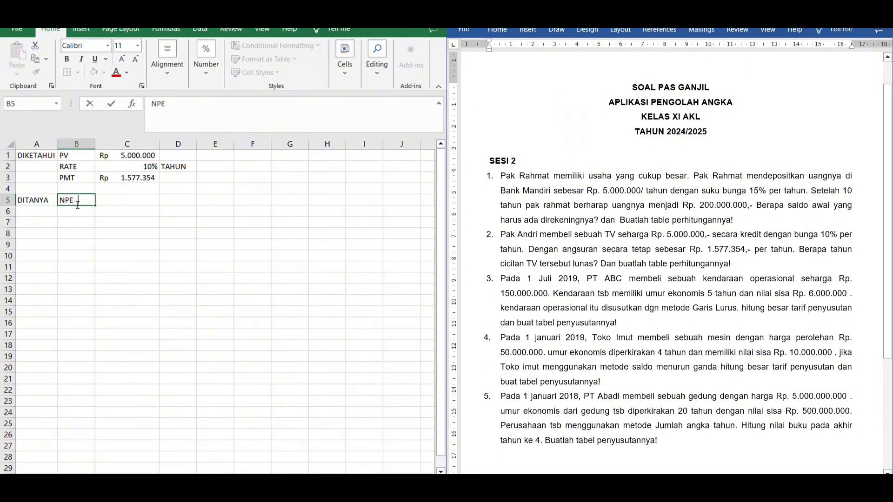
- Calculate the number of instalment years in C5 with the formula =NPER(C2;C3;-C1)
left_click(121, 205)
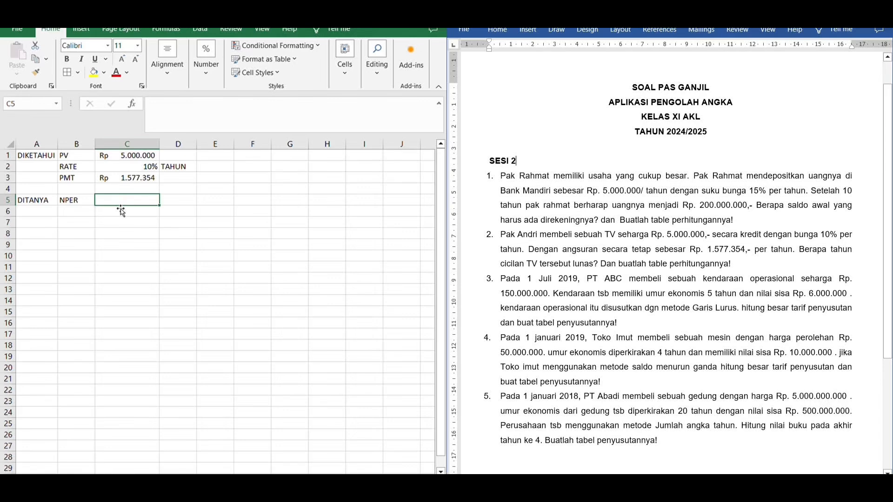
type("=NPER")
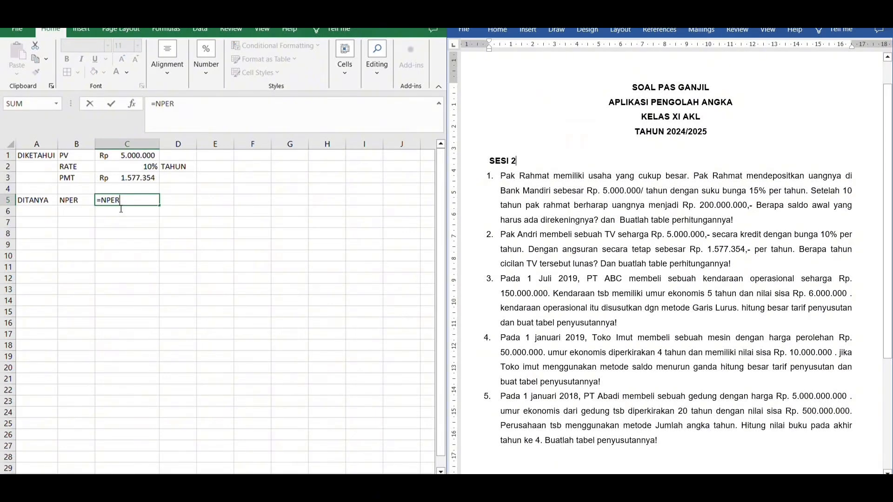
type("(")
left_click(123, 171)
type(";")
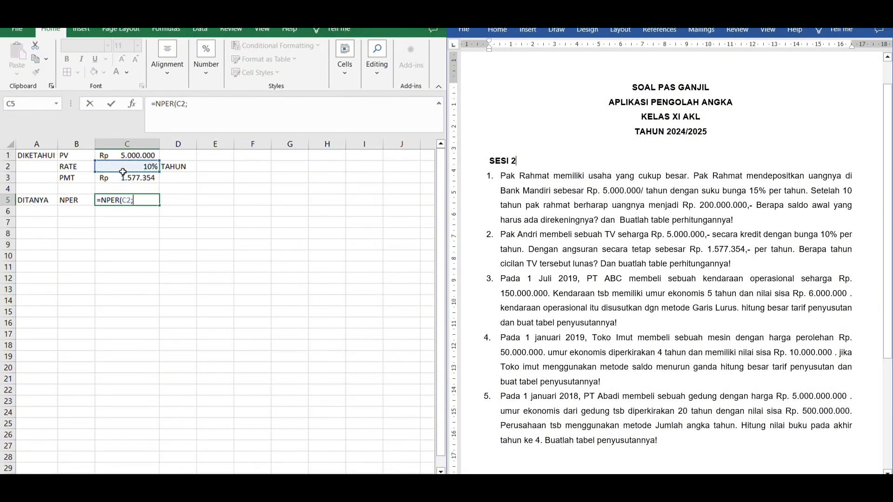
left_click(131, 178)
type(";")
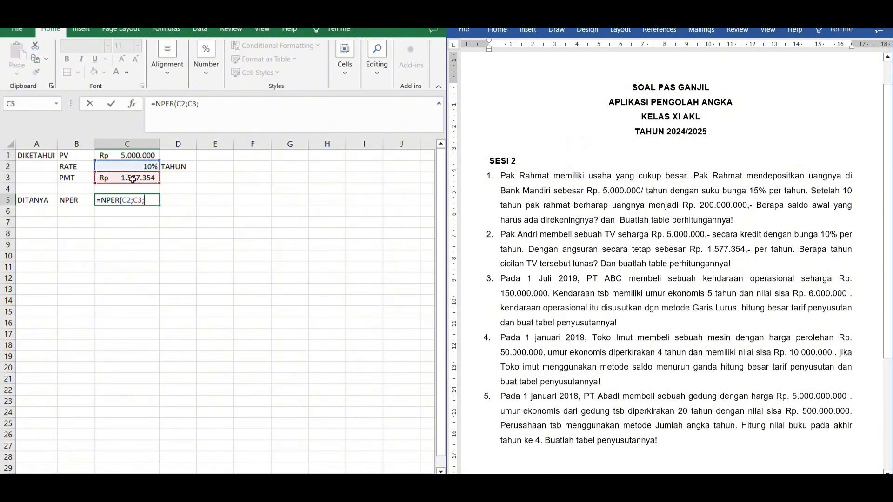
left_click(149, 157)
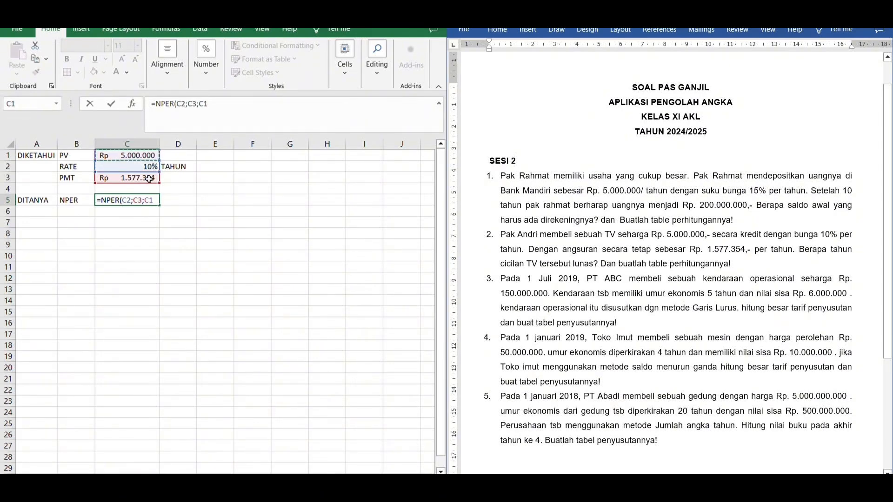
left_click(150, 203)
type("-")
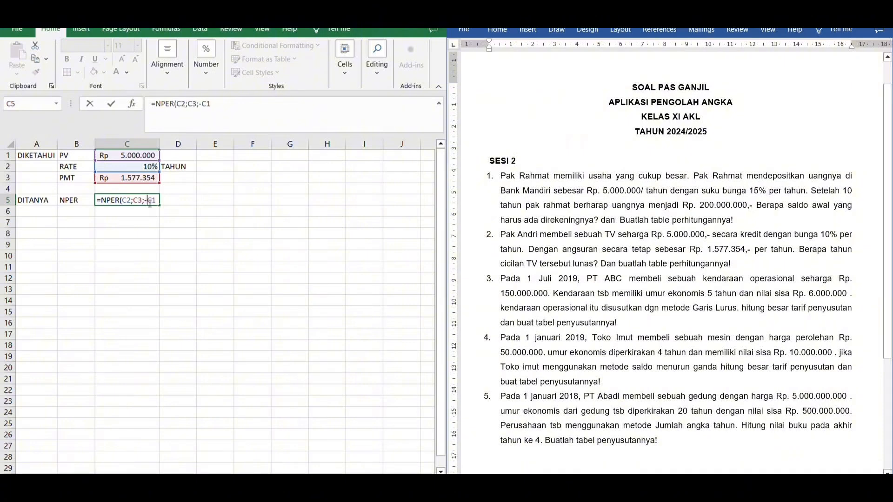
key("Return")
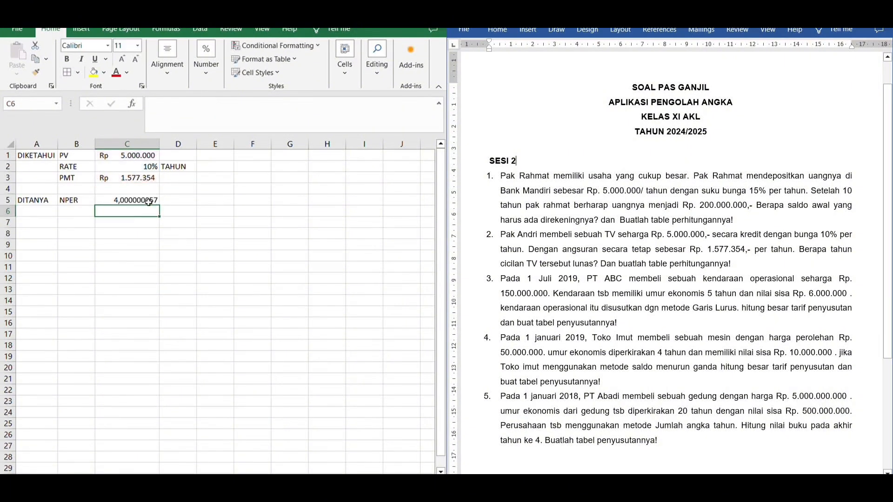
- Reduce the decimals of the NPER result in C5 until it displays as a whole number
left_click(148, 202)
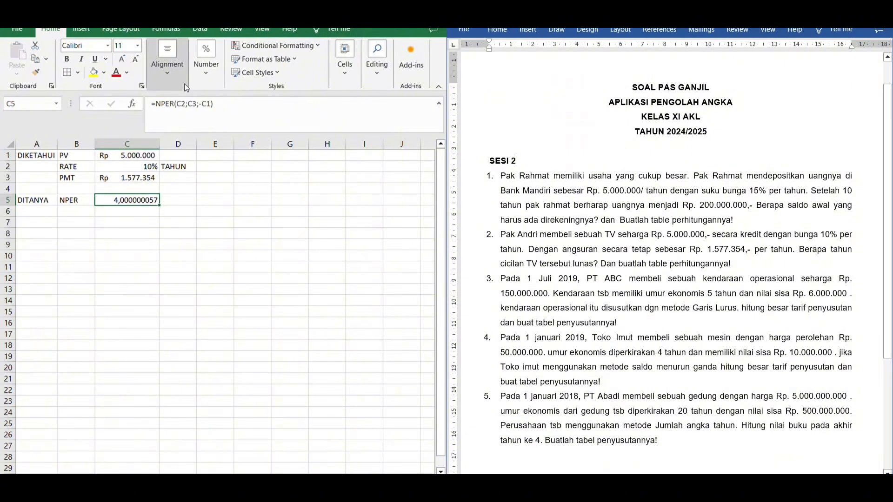
left_click(212, 86)
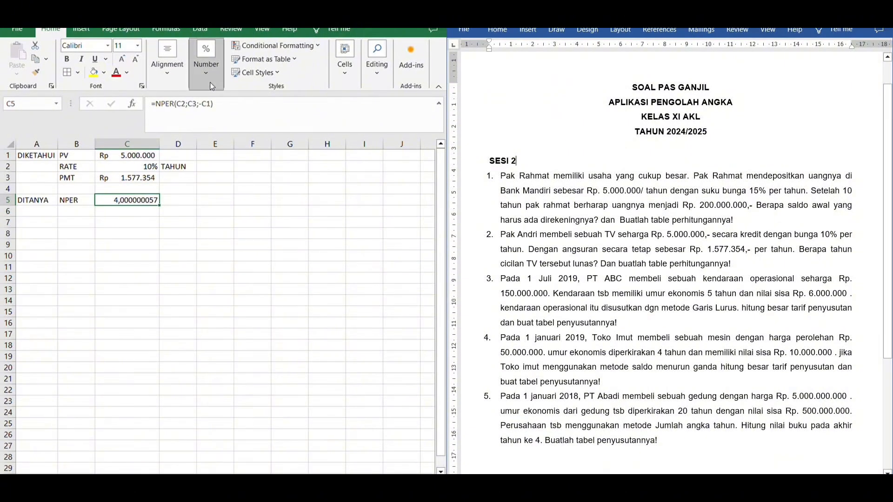
left_click(267, 122)
left_click(267, 121)
left_click(266, 122)
left_click(267, 122)
left_click(267, 122)
left_click(267, 122)
left_click(267, 124)
left_click(267, 125)
left_click(268, 124)
left_click(53, 224)
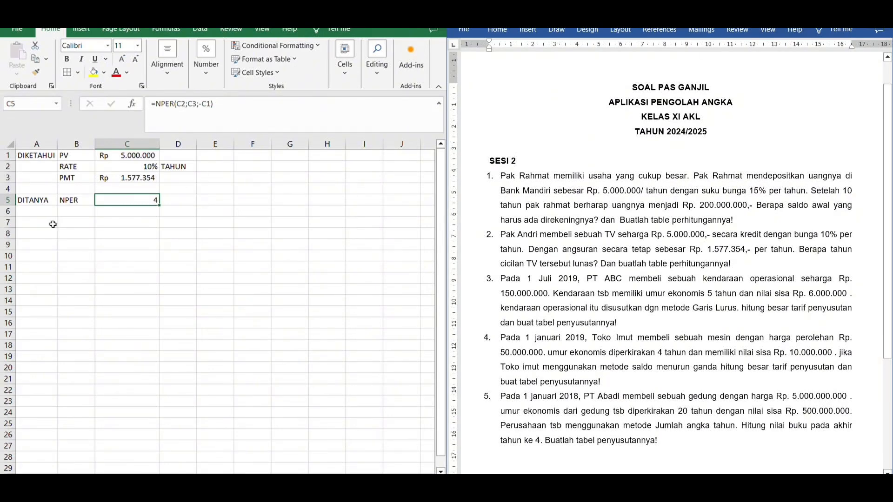
- Enter the table header PERIODE TAHUN in A7 and fit column A to it
left_click(53, 224)
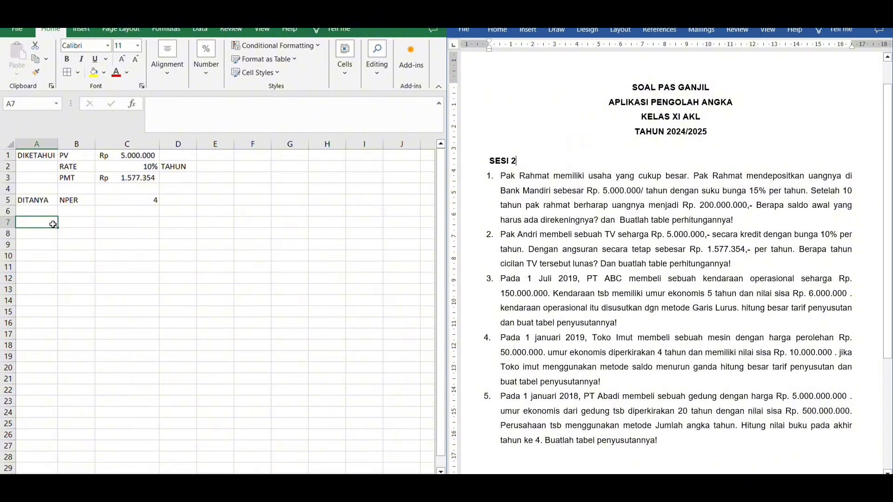
type("Peri")
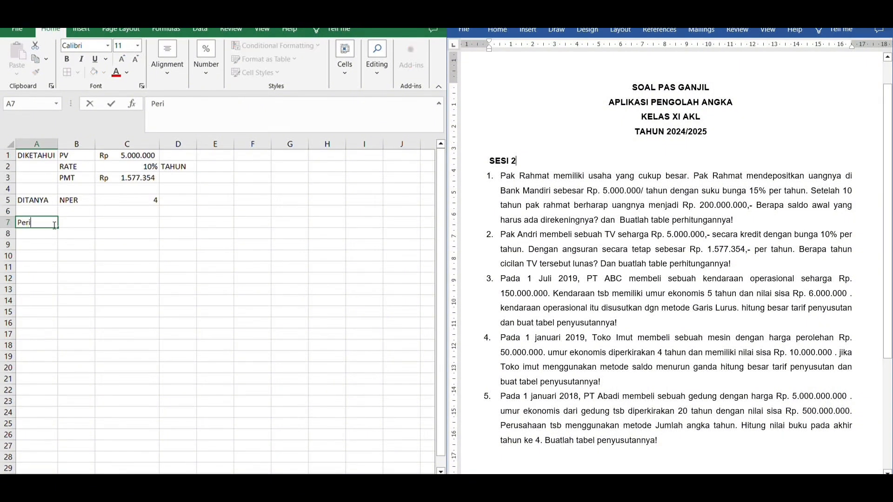
type("ode[[[")
key("BackSpace")
key("BackSpace")
key("BackSpace")
key("BackSpace")
key("BackSpace")
key("BackSpace")
key("BackSpace")
key("BackSpace")
key("BackSpace")
key("BackSpace")
type("PERIODE TAHUN")
left_click(64, 155)
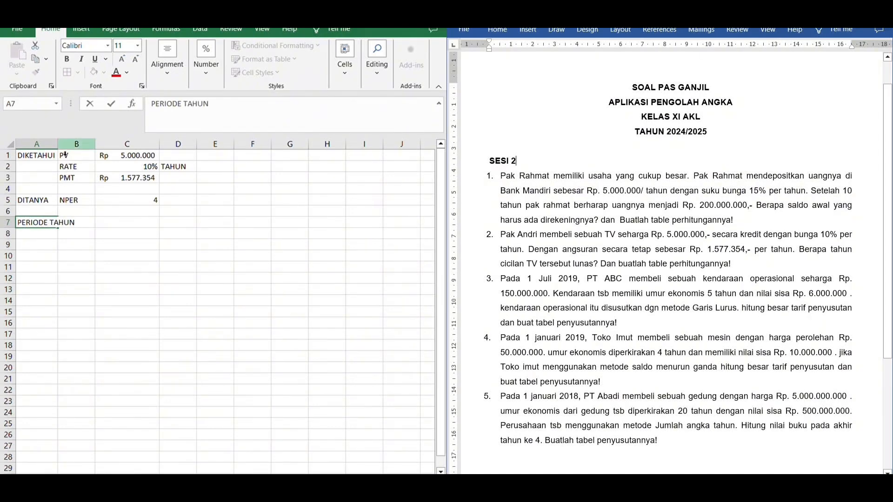
double_click(58, 144)
- Enter the table header SALDO AWAL in B7 and widen column B slightly beyond the text
left_click(114, 225)
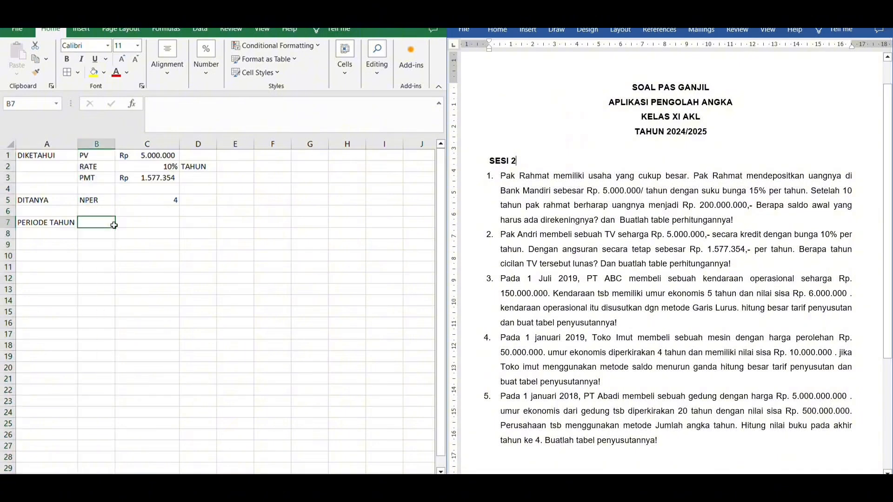
type("SALD")
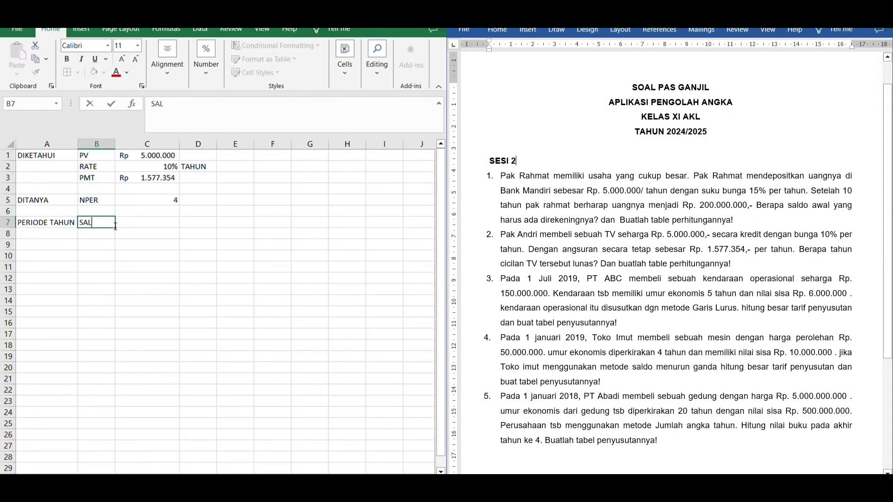
key("BackSpace")
type("DO AWAL")
left_click(96, 144)
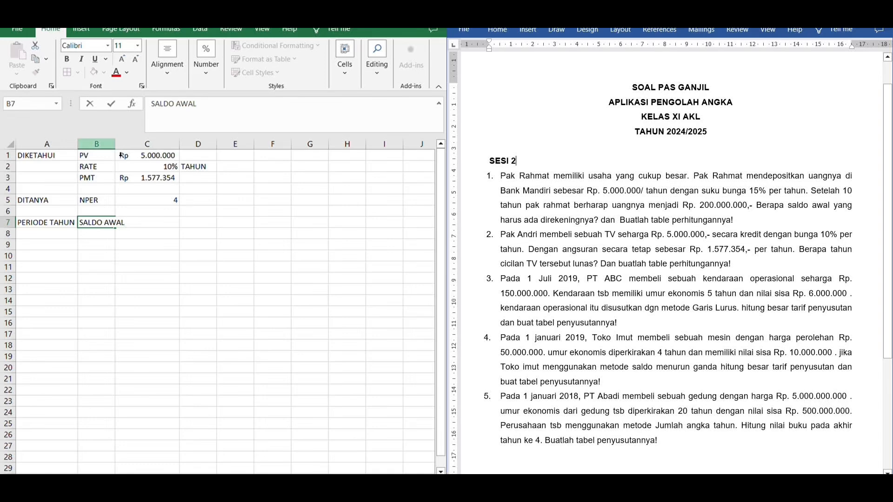
double_click(115, 144)
left_click_drag(127, 144, 136, 144)
- Enter the table header ANGSURAN in C7
left_click(170, 223)
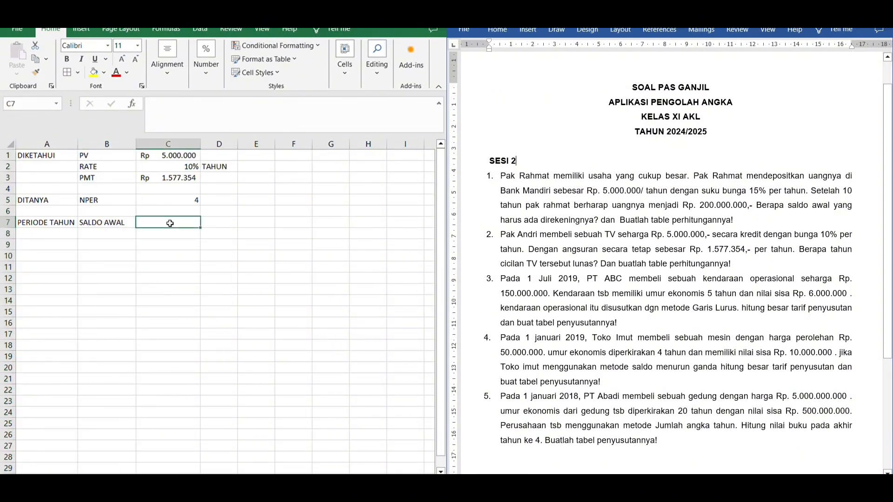
type("ANGSURAN")
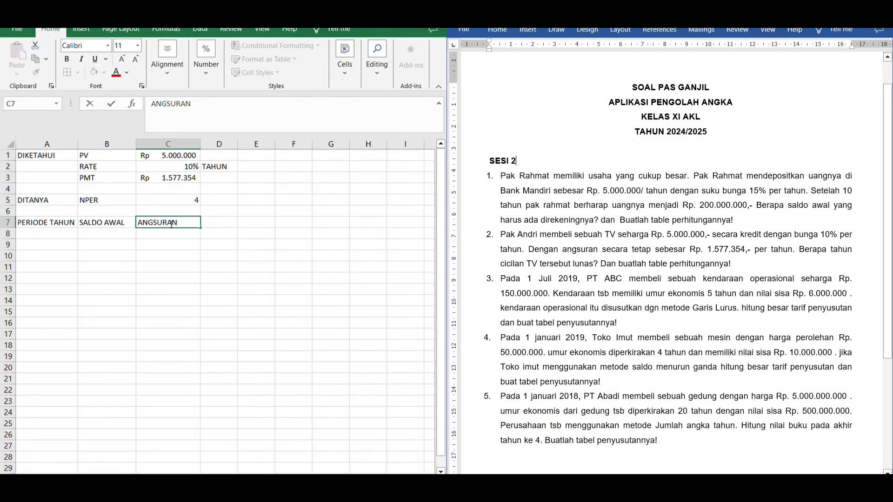
key("Tab")
- Enter the table header BUNGA PER BULAN in D7 and fit column D to it
type("B")
type("A")
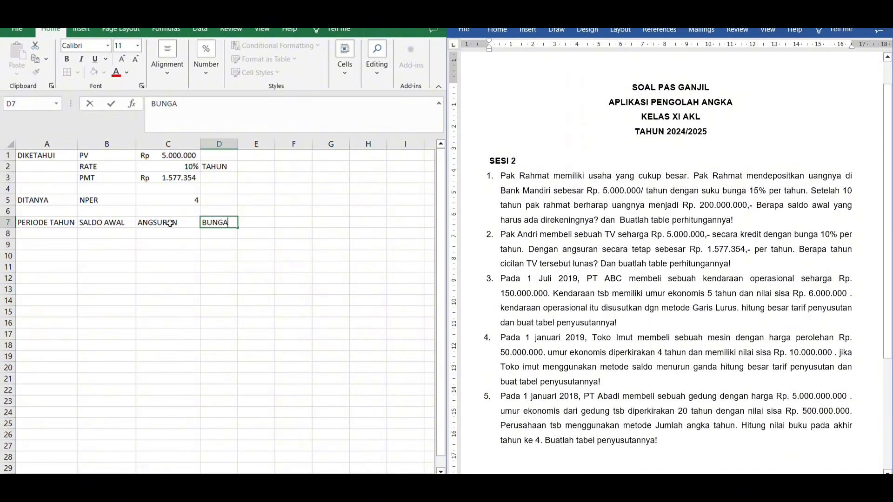
type("PER BULAN")
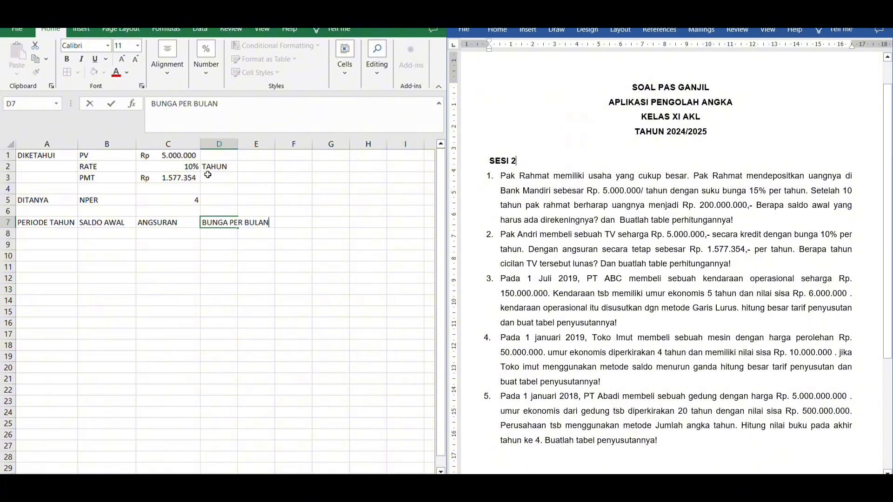
left_click(219, 144)
double_click(237, 144)
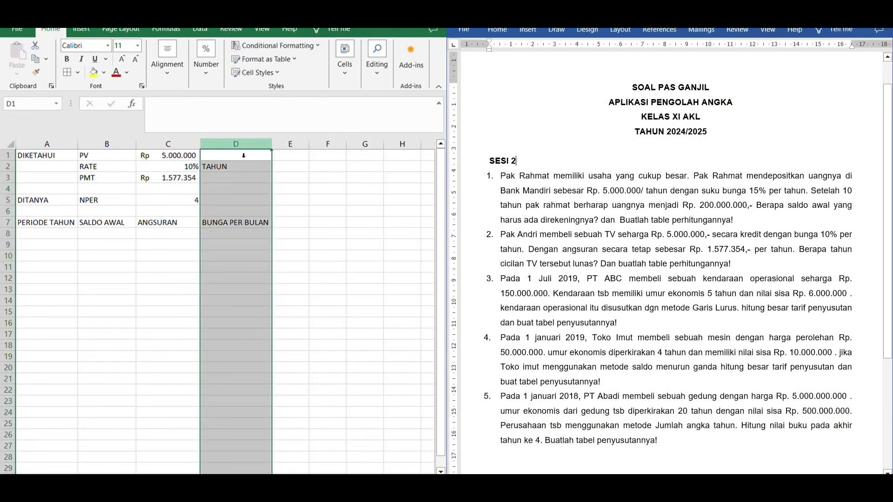
- Enter the table header ANGSURAN POKOK in E7 and fit column E to it
left_click(298, 223)
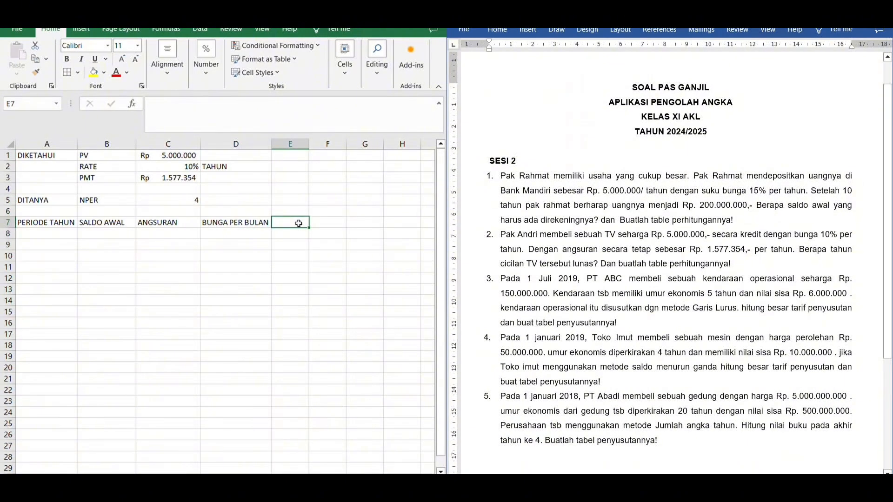
type("ANGSURAN ")
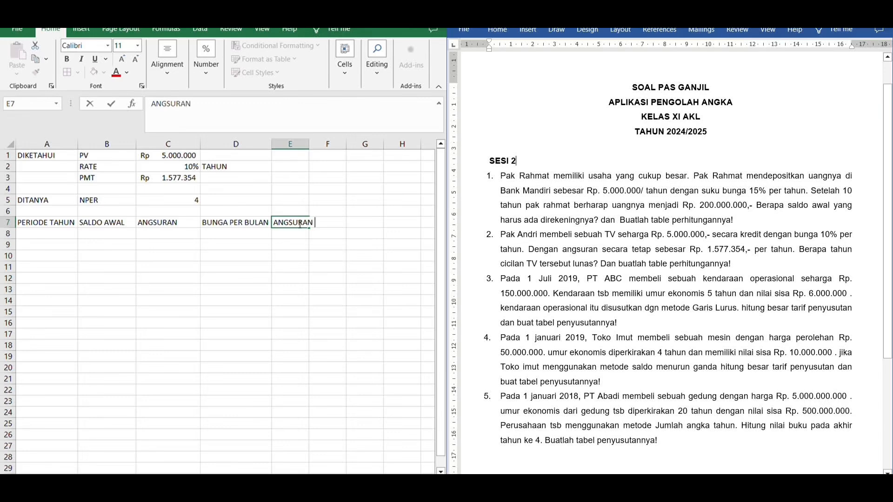
type("POKOK")
left_click(291, 144)
double_click(309, 143)
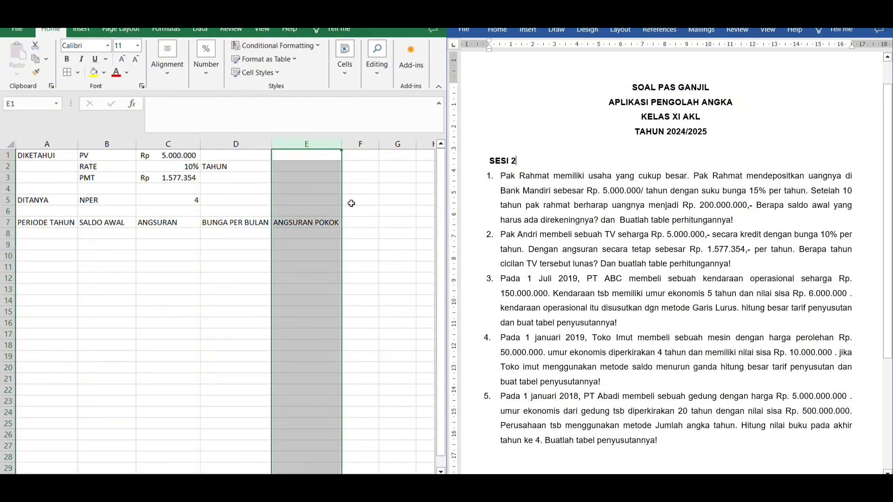
- Enter the table header SALDO AKHIR in F7 and fit column F to it
left_click(363, 225)
type("S")
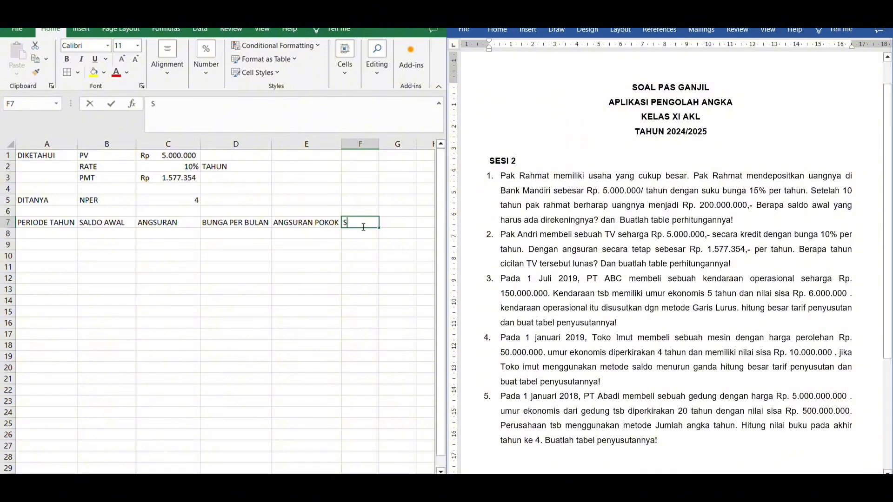
type("ALDO AKHIR")
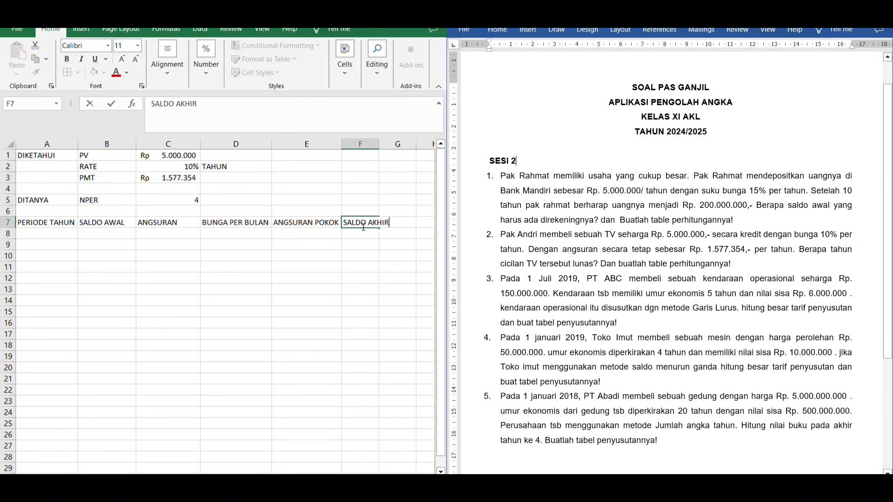
left_click(360, 144)
double_click(379, 143)
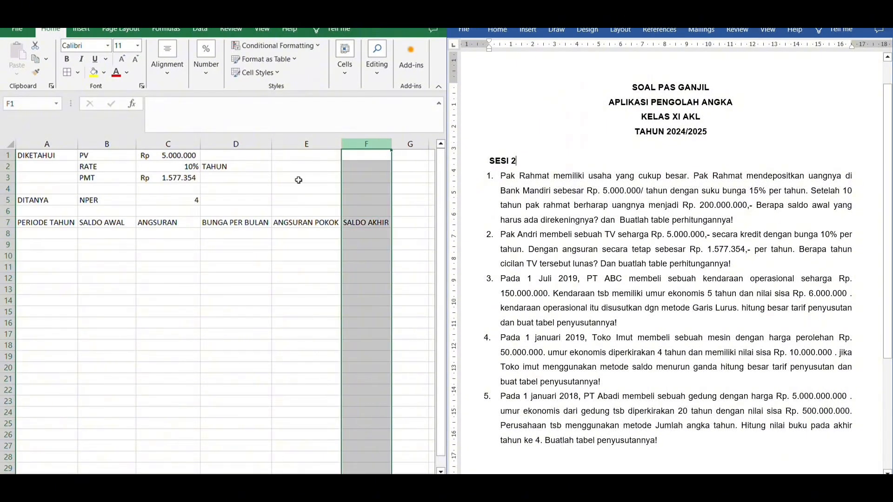
- Make header row 7 taller, centre the headers in A7:F7 horizontally and vertically, and make them bold
left_click_drag(13, 228, 348, 232)
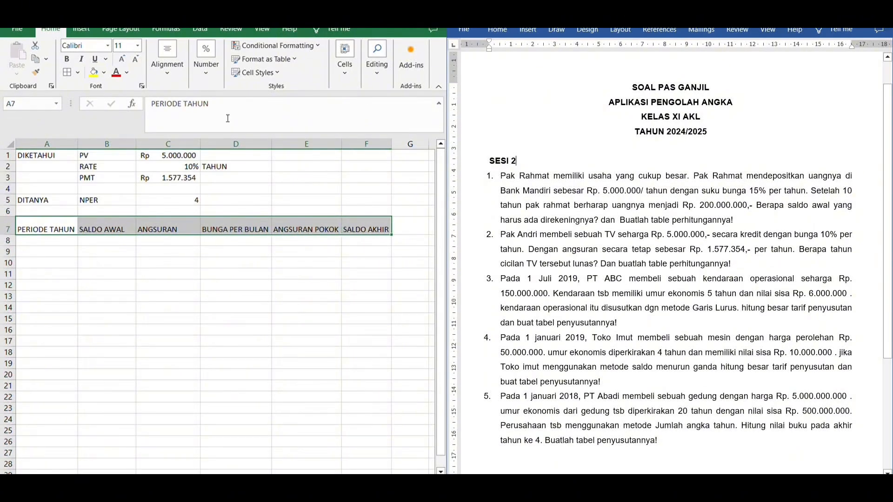
left_click(173, 122)
left_click(174, 108)
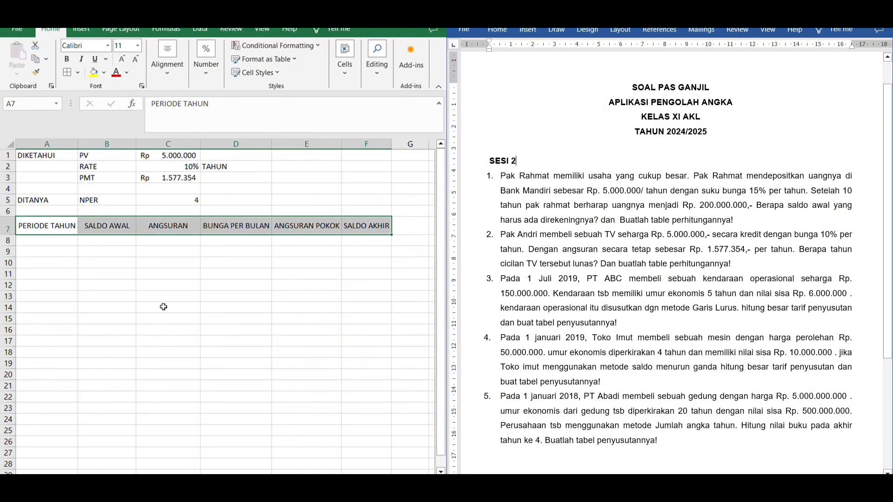
key("ctrl+b")
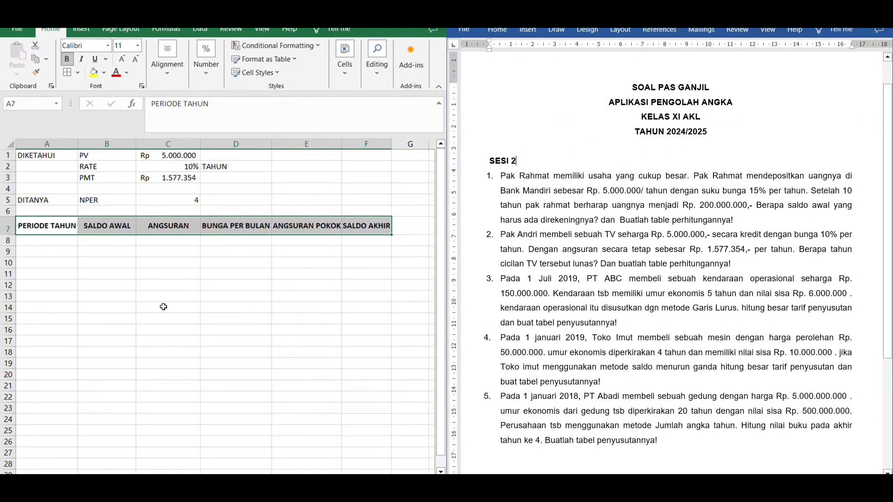
- Number the periods 1 to 4 down the PERIODE TAHUN column in A8:A11
left_click(46, 242)
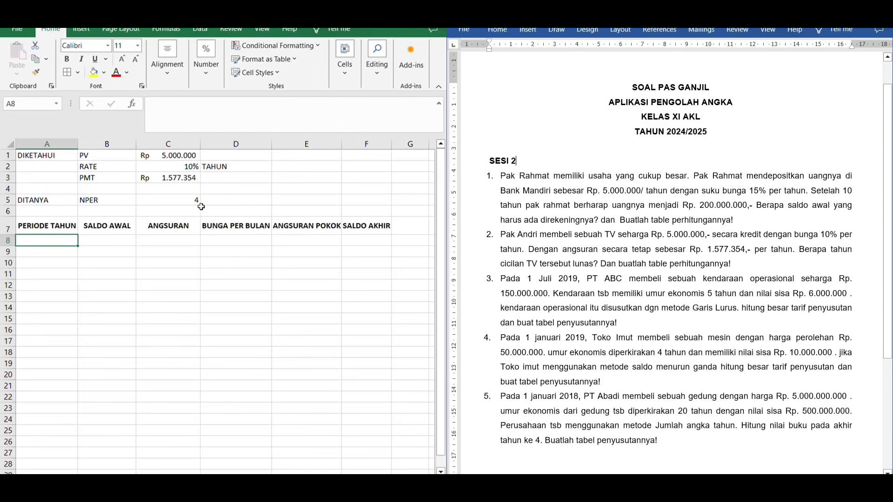
type("1")
key("Return")
type("2")
key("Return")
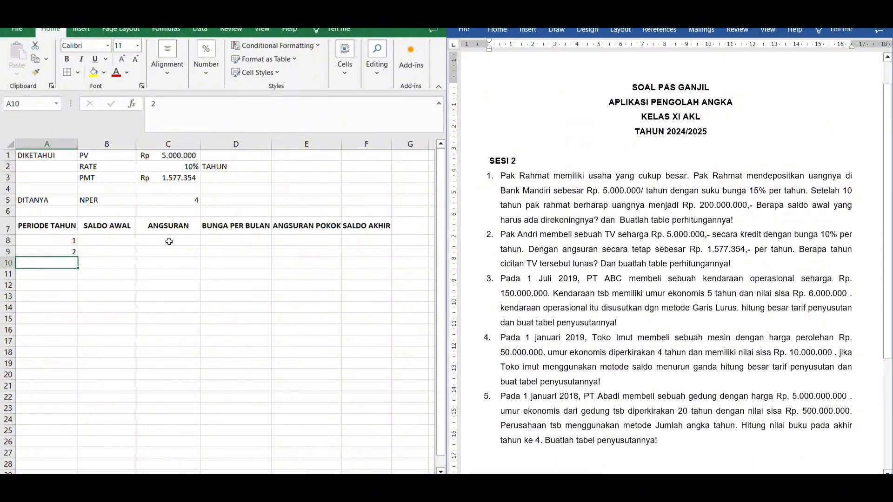
type("3")
key("Return")
type("4")
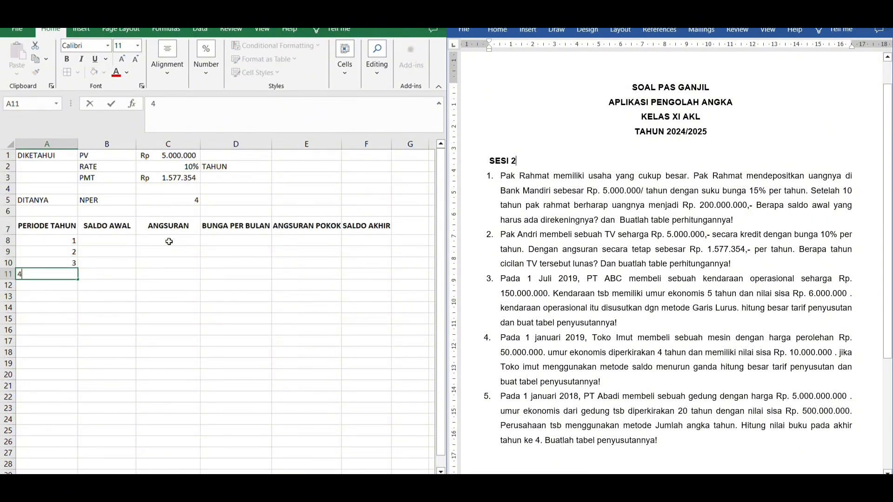
- Enter the formula =C1 in B8 so the first opening balance refers to the PV
left_click(126, 241)
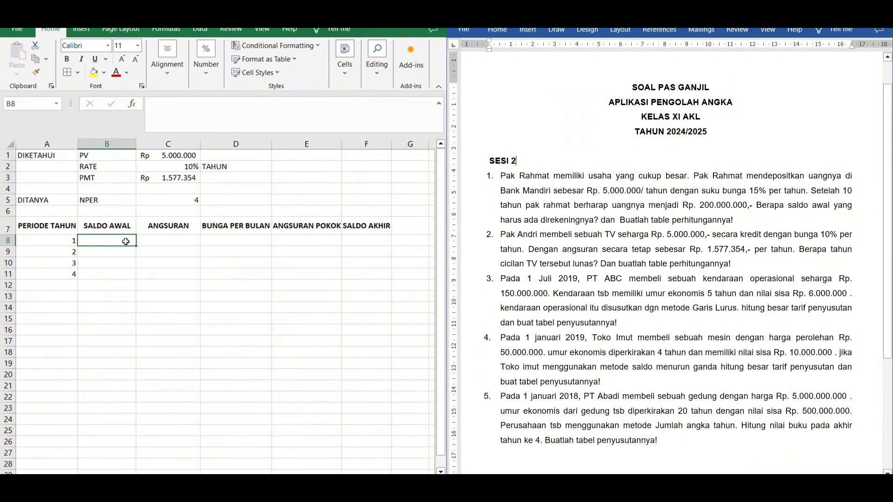
type("=")
left_click(165, 159)
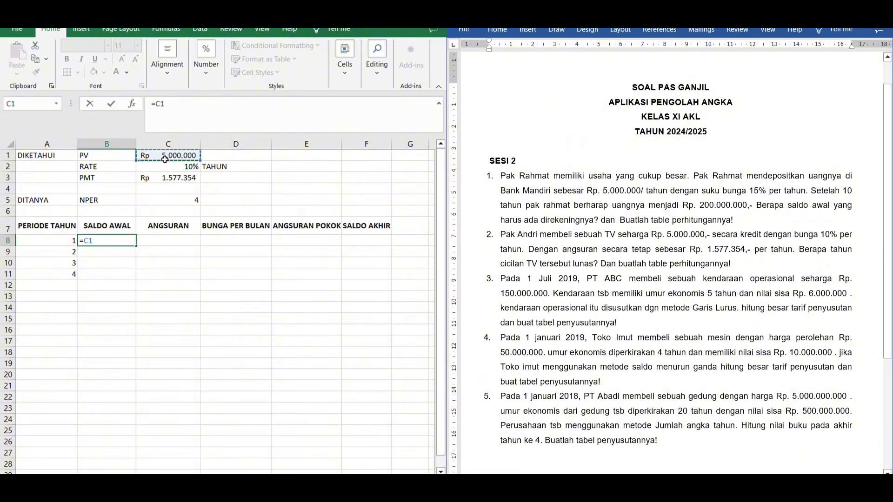
key("Return")
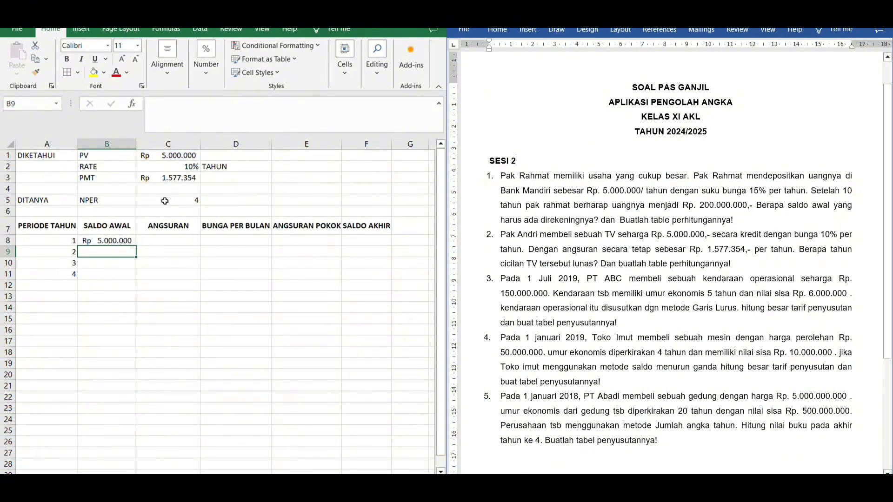
- Enter the formula =$C$3 in C8 so the first instalment refers absolutely to the PMT value
left_click(168, 240)
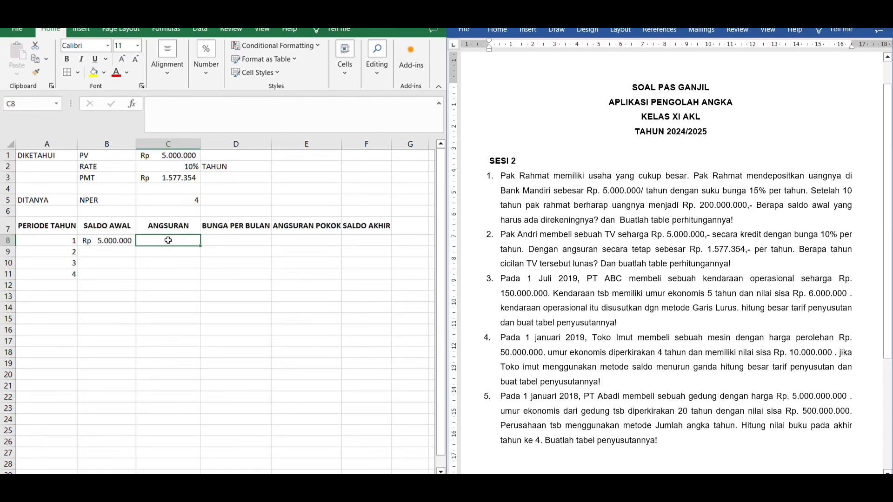
type("=")
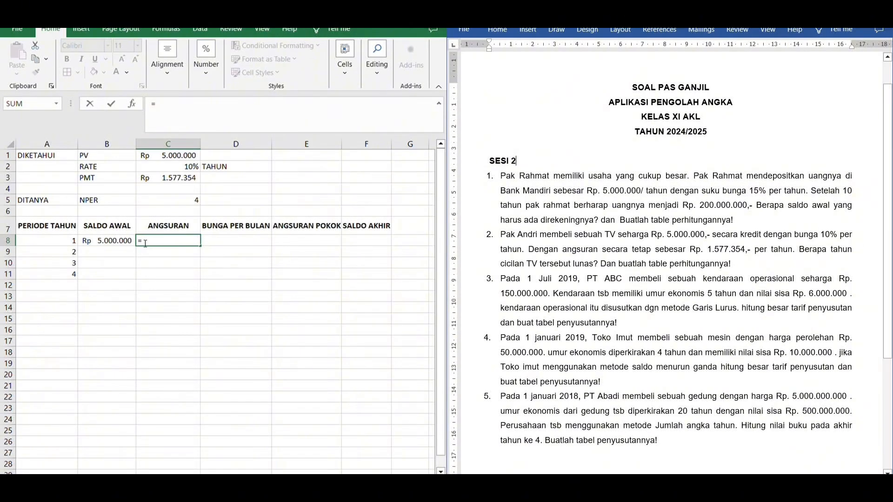
left_click(166, 182)
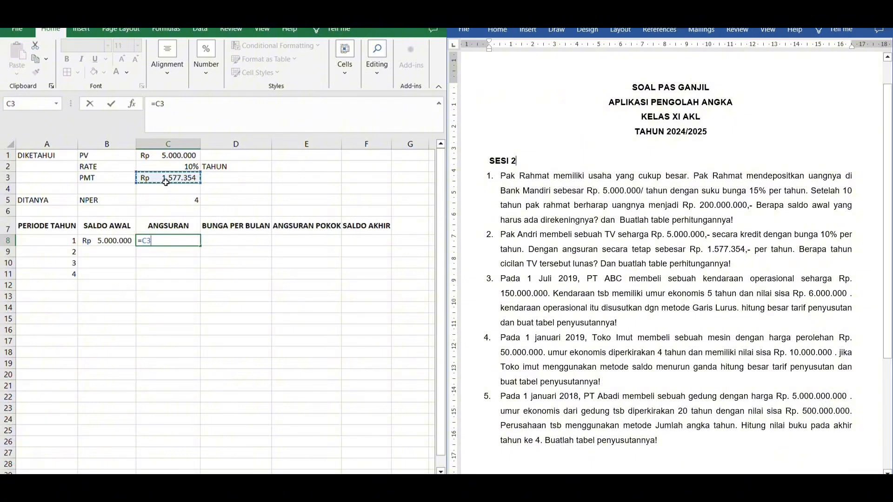
key("F4")
key("Return")
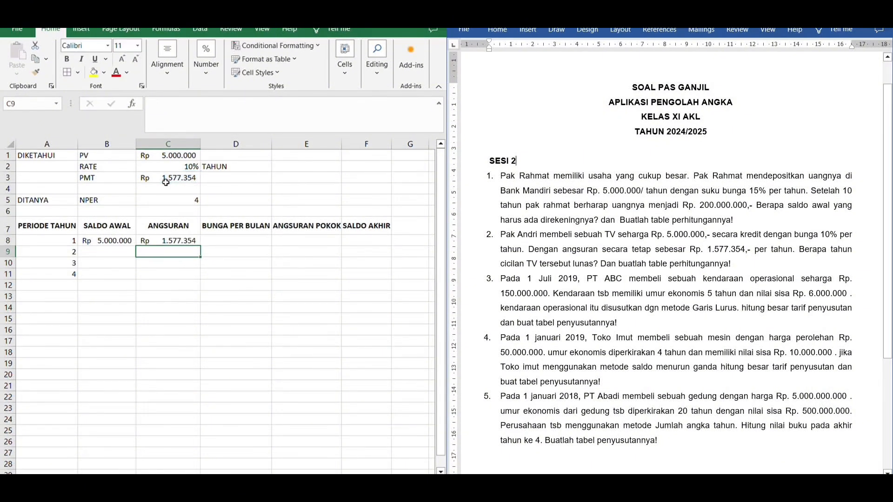
- Calculate the first period's interest in D8 with the formula =B8*$C$2
left_click(219, 242)
type("=")
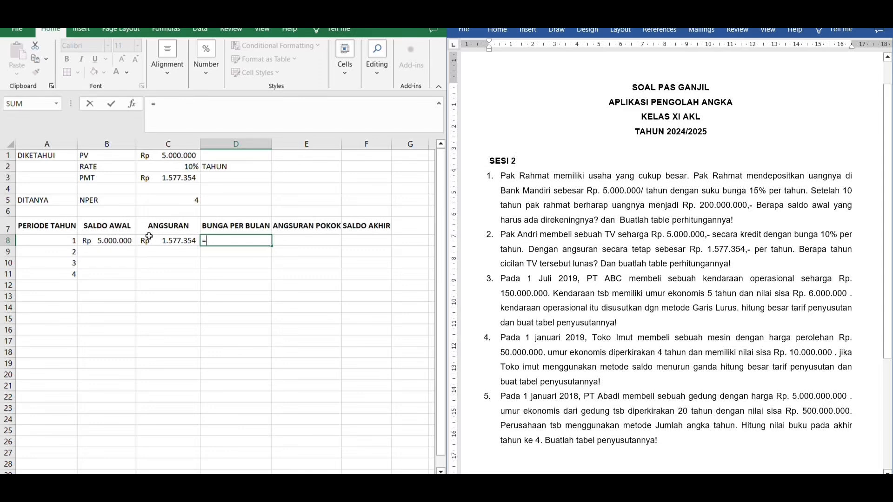
left_click(107, 241)
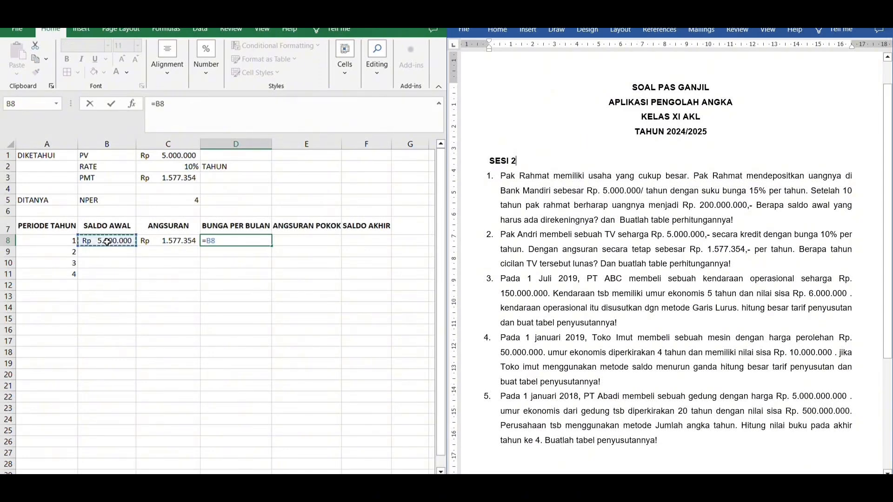
type("*")
left_click(183, 169)
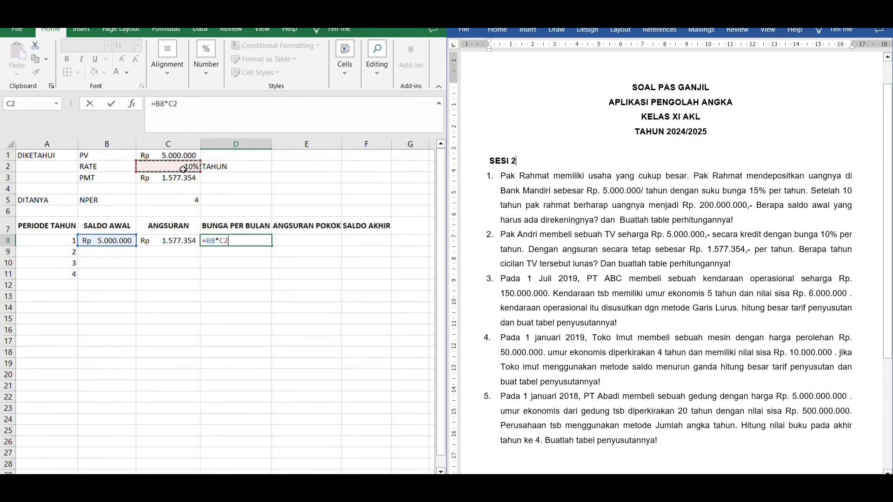
key("F4")
key("Return")
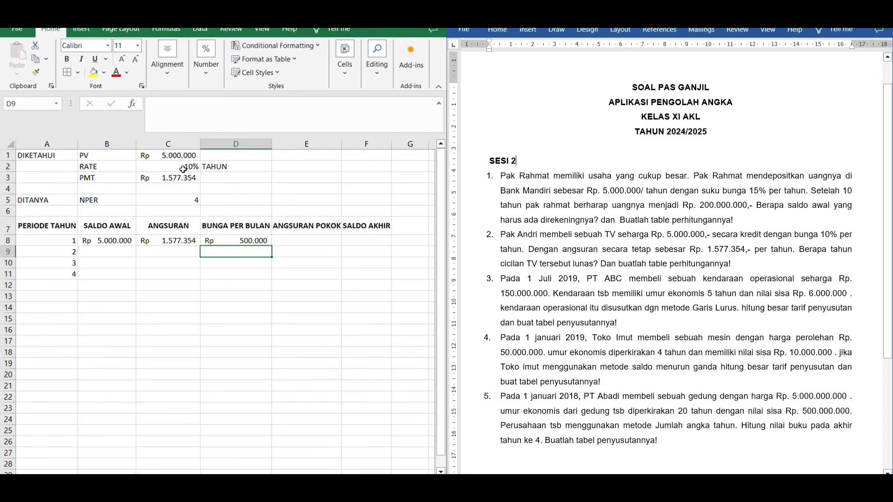
left_click(308, 243)
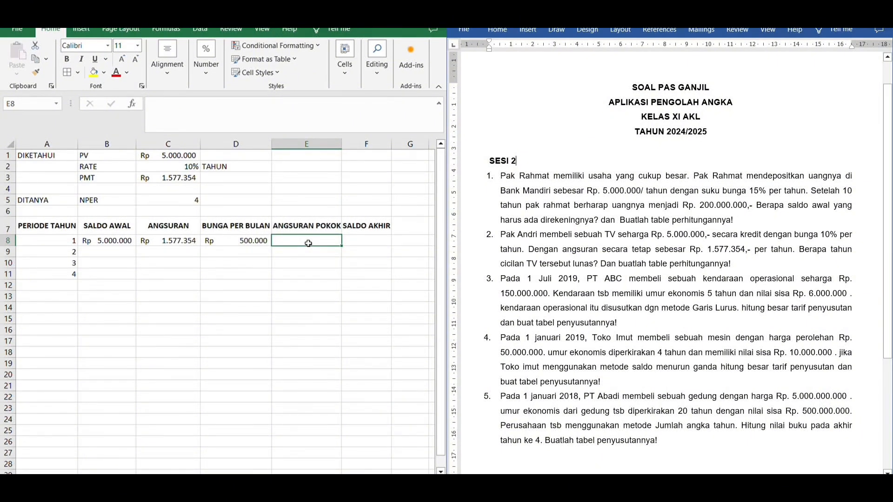
double_click(265, 241)
key("Return")
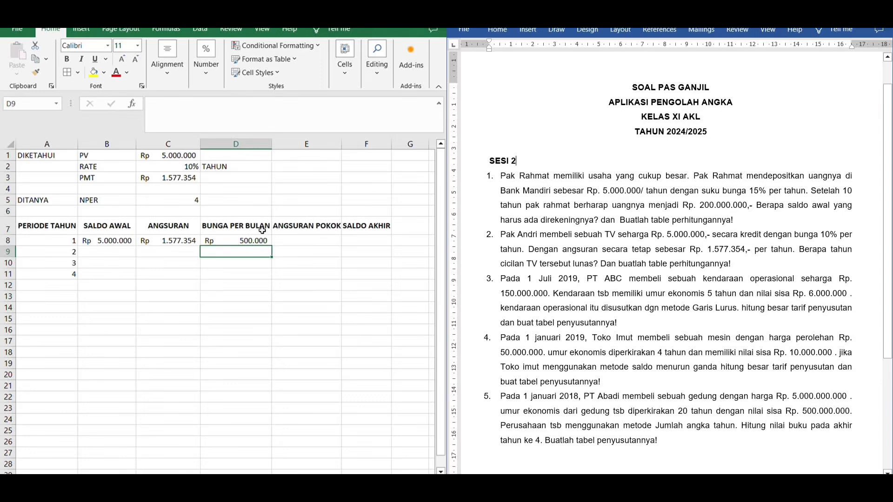
- Shorten the table header in D7 to BUNGA
left_click(262, 230)
double_click(272, 231)
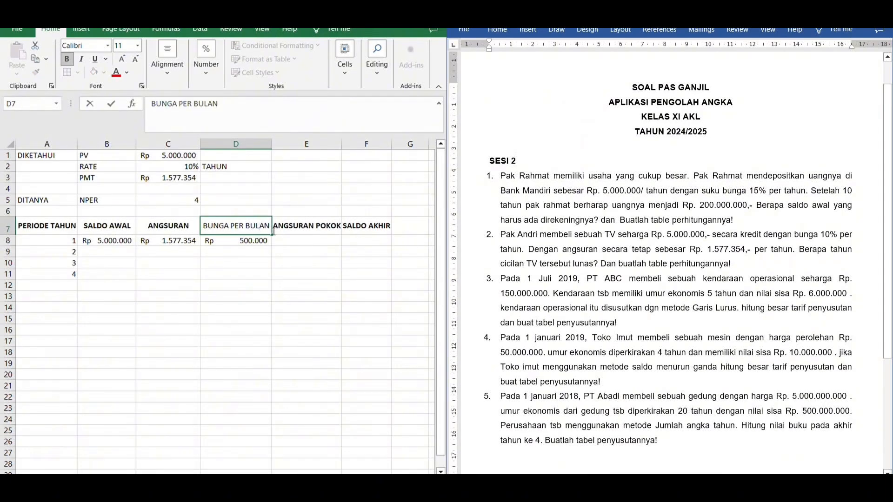
key("BackSpace")
key("BackSpace")
key("BackSpace")
key("BackSpace")
key("BackSpace")
key("BackSpace")
key("BackSpace")
key("BackSpace")
key("BackSpace")
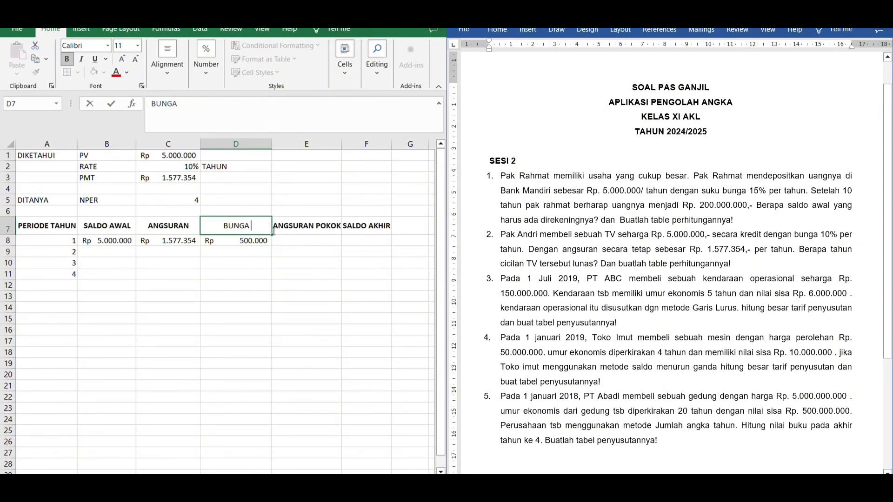
key("Return")
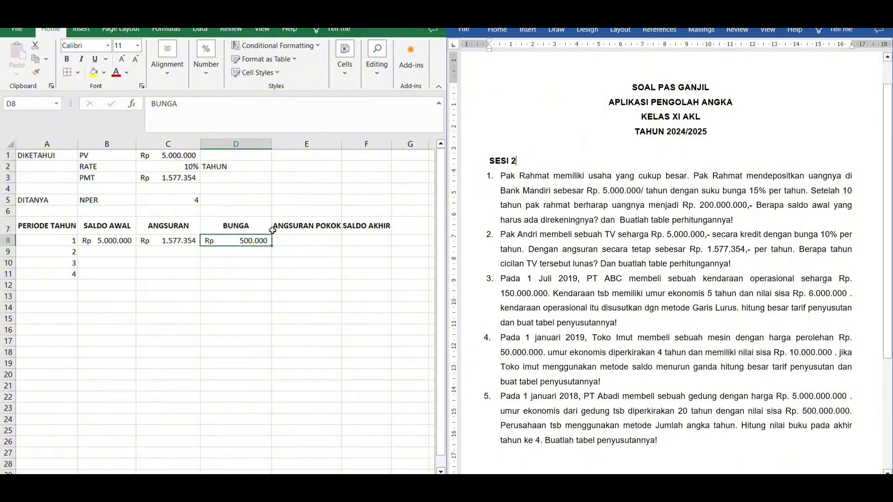
- Calculate the first period's principal instalment in E8 with the formula =C8-D8
key("Right")
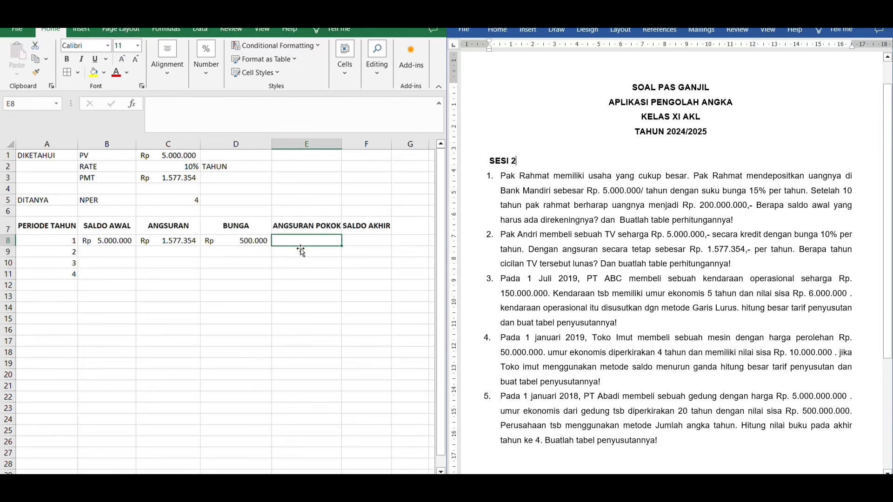
type("=")
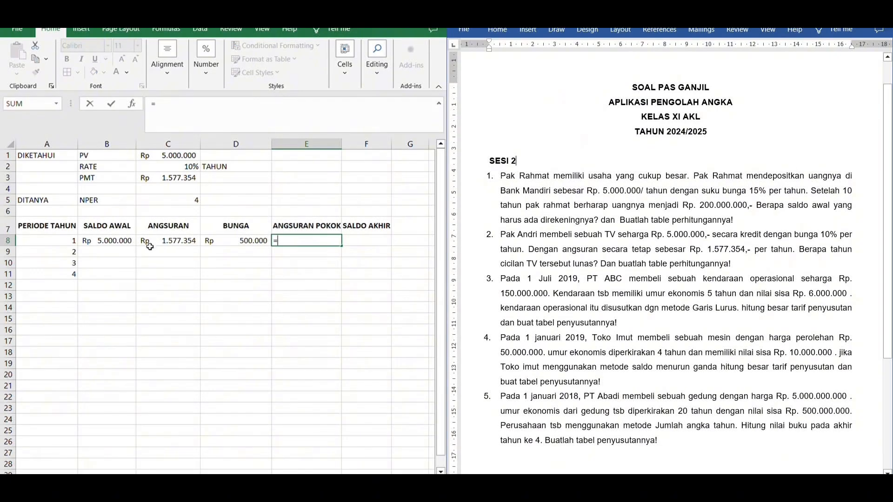
left_click(166, 245)
type("-")
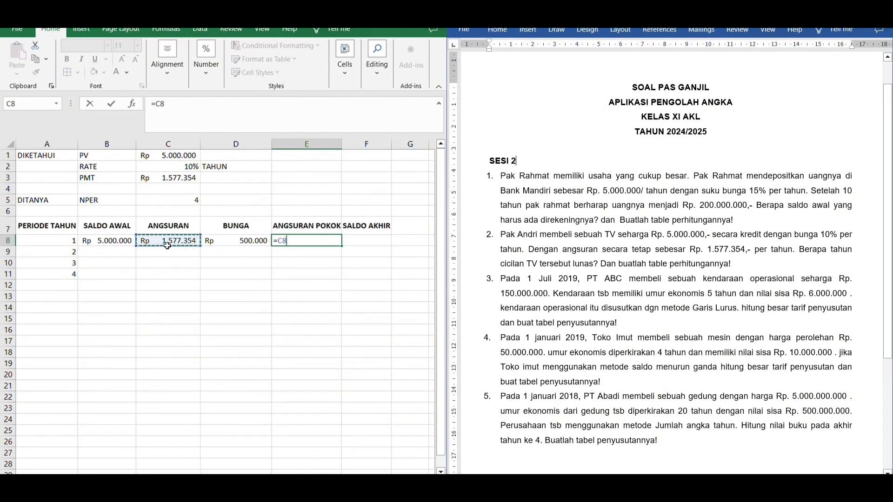
left_click(237, 242)
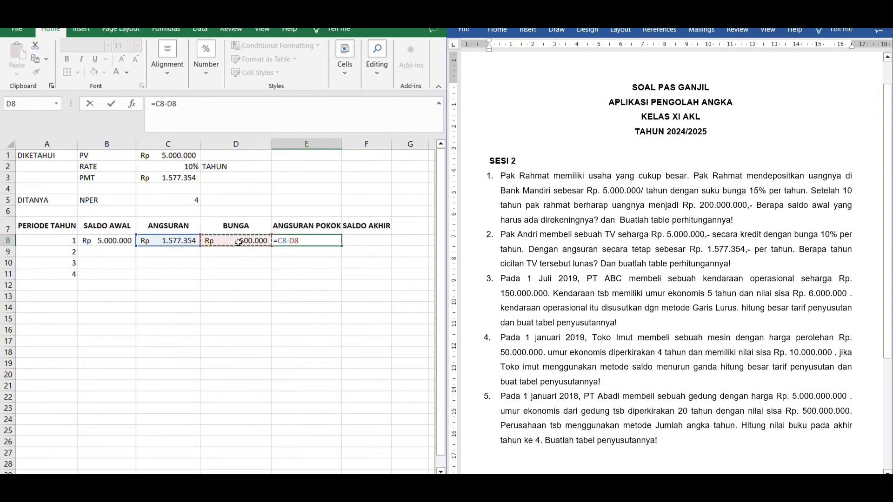
key("Return")
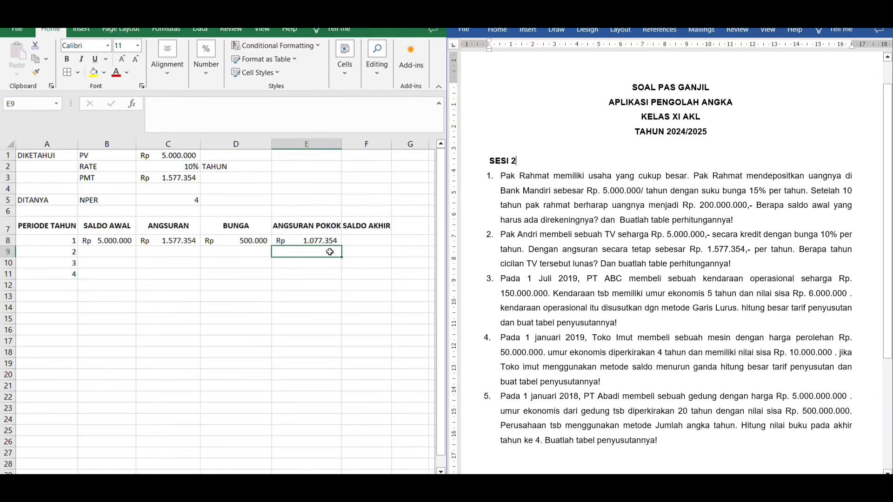
- Calculate the first period's closing balance in F8 with the formula =B8-E8
left_click(356, 240)
type("=")
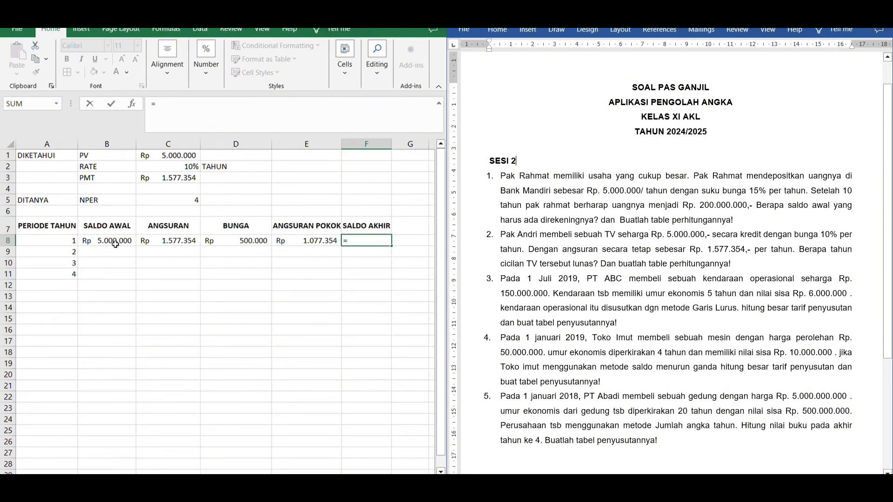
left_click(112, 244)
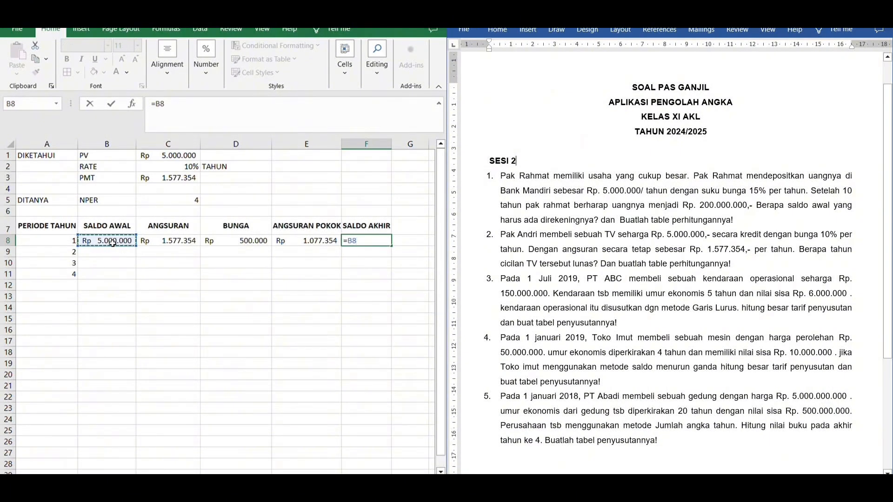
type("-")
left_click(300, 245)
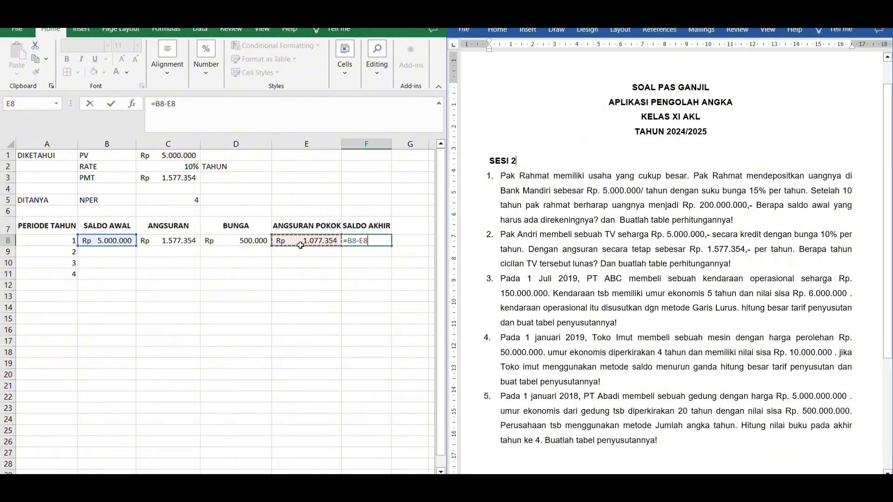
key("Return")
- Carry the first period's closing balance into the second period's opening balance in B9 with the formula =F8
left_click(118, 254)
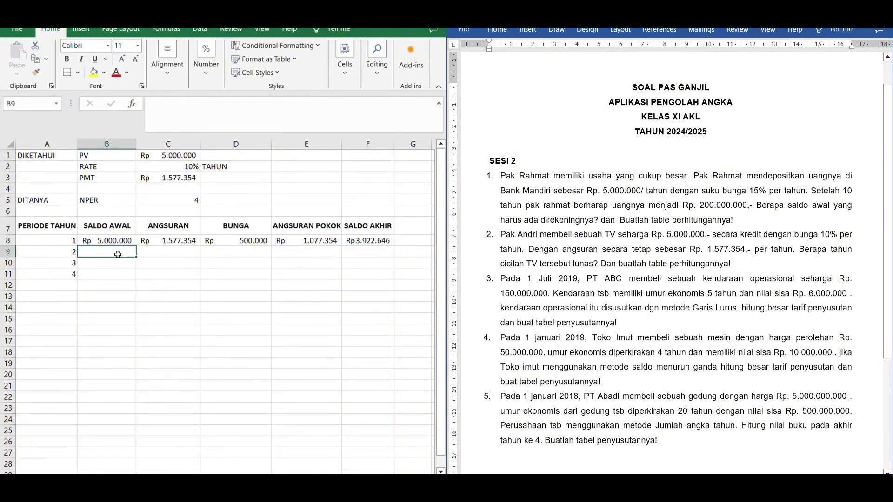
type("=")
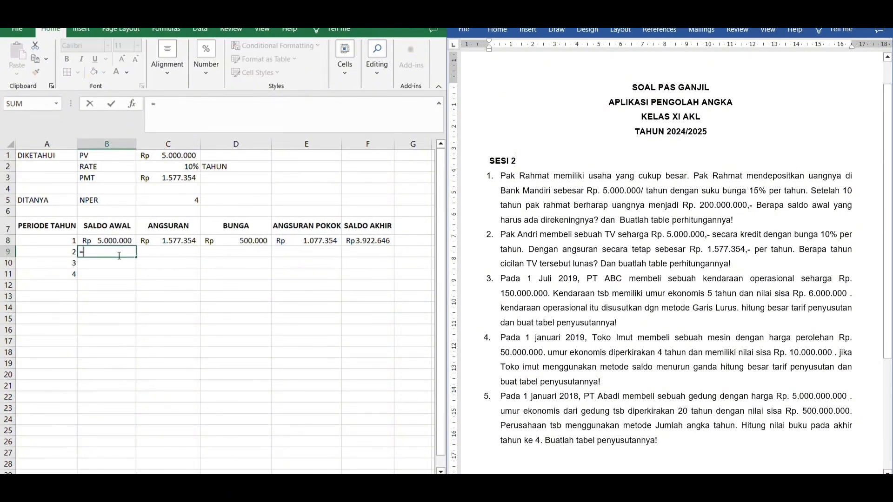
left_click(370, 244)
key("Return")
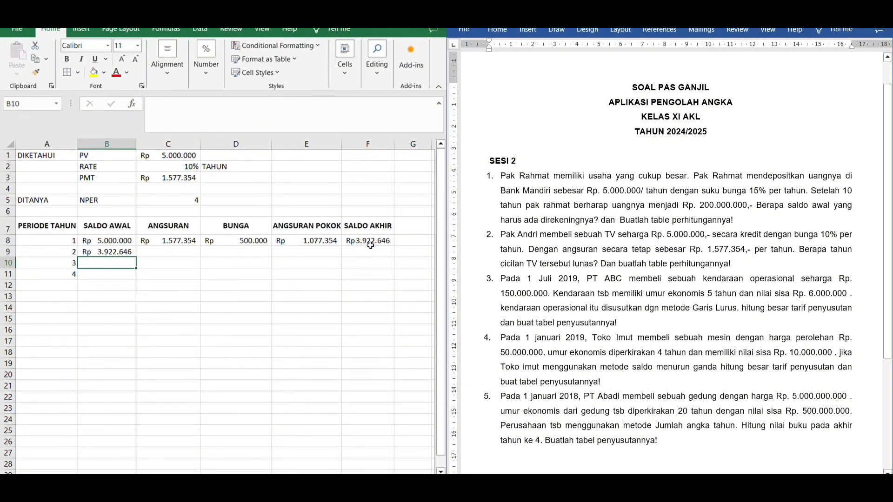
left_click(122, 252)
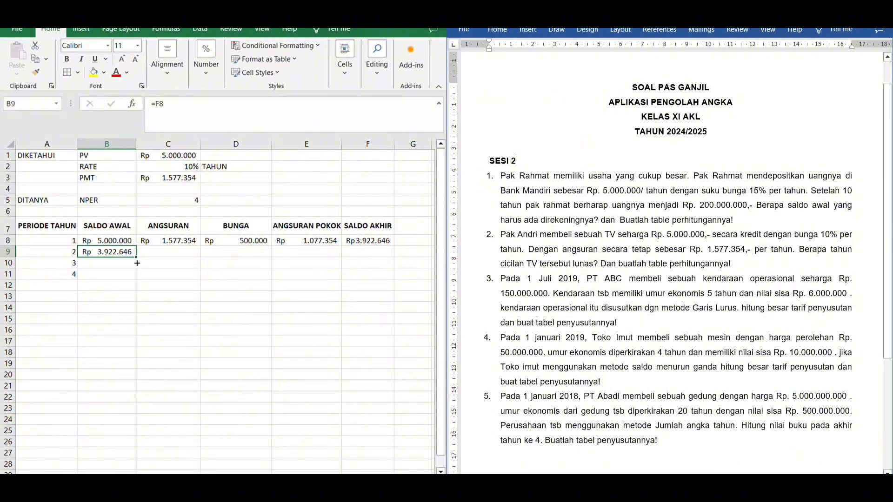
- Copy the ANGSURAN, BUNGA, ANGSURAN POKOK and SALDO AKHIR formulas from row 8, and the opening-balance formula in B9, down to row 11
left_click(172, 247)
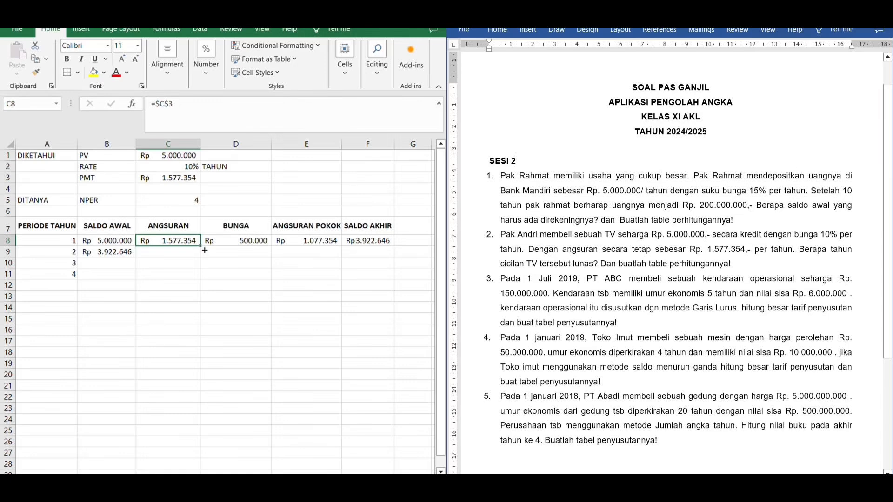
left_click_drag(205, 250, 205, 280)
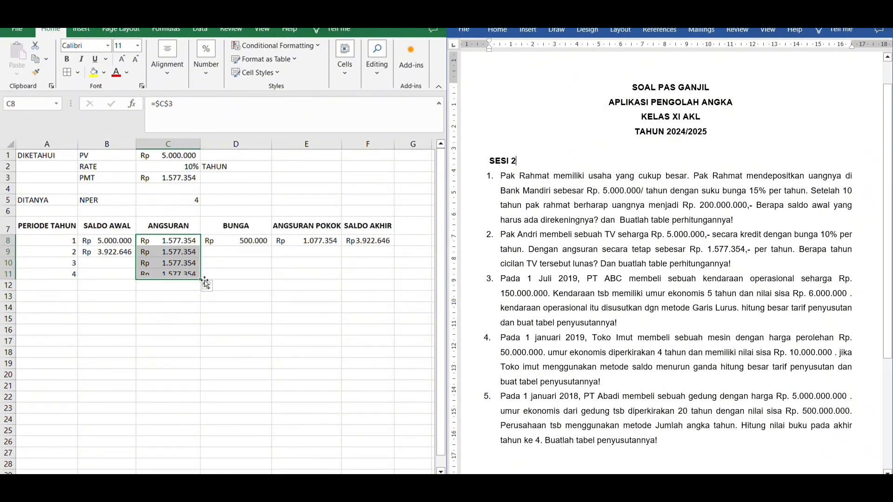
left_click(258, 245)
left_click_drag(274, 250, 275, 284)
left_click(310, 244)
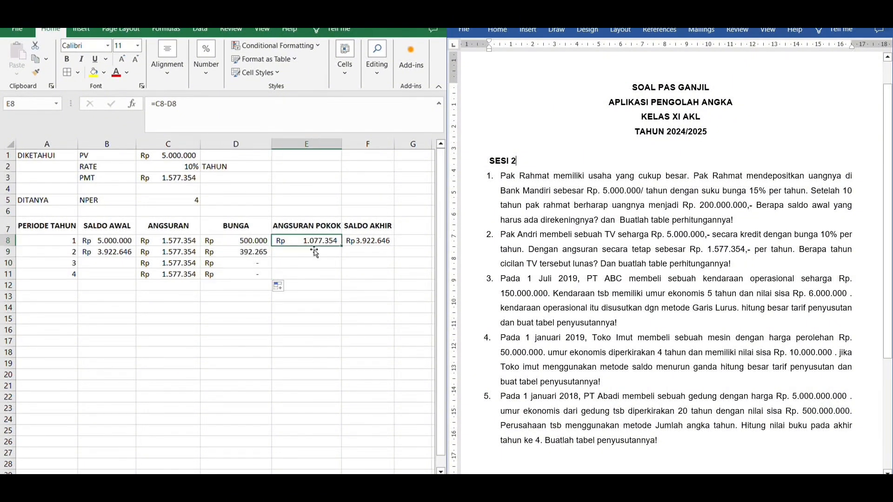
left_click_drag(342, 251, 343, 280)
left_click(376, 245)
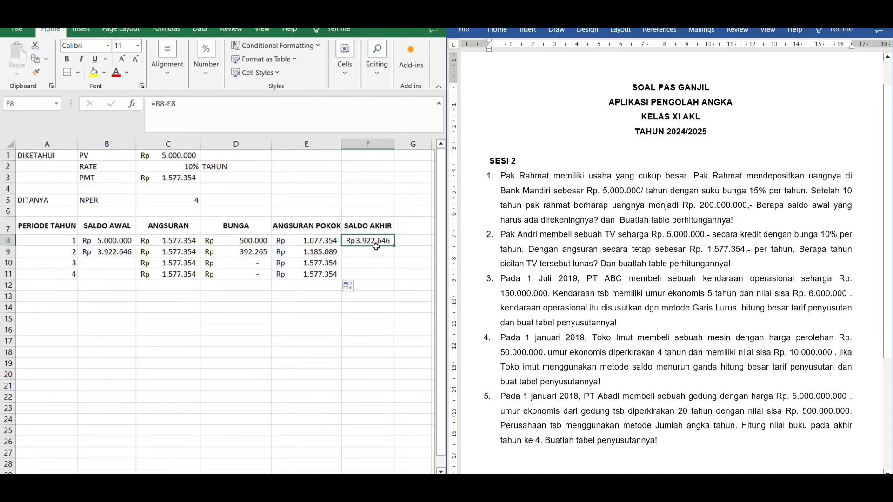
left_click_drag(398, 251, 399, 279)
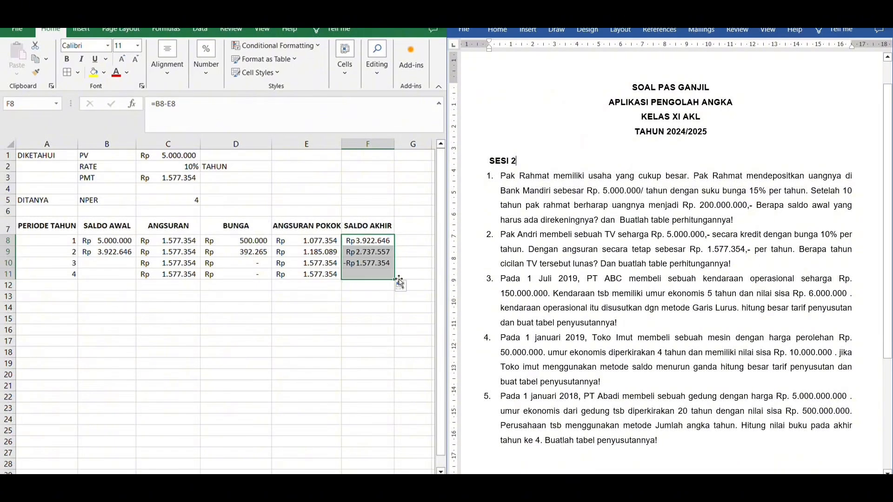
left_click(116, 252)
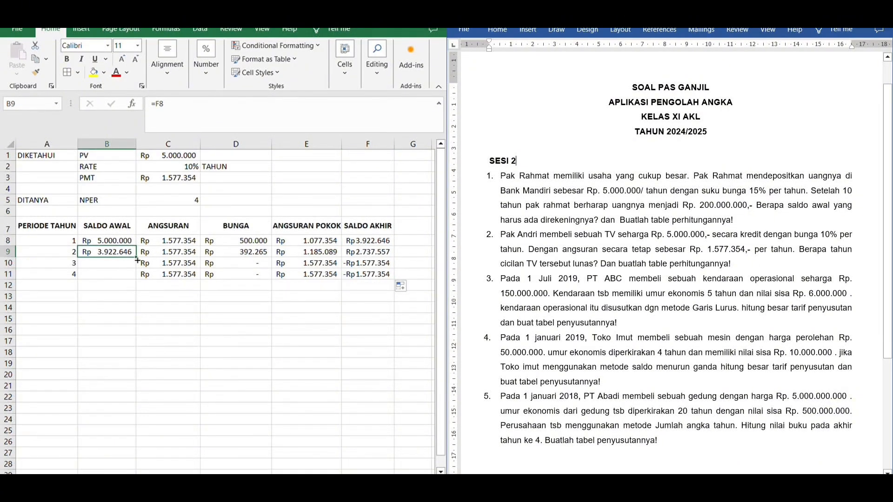
left_click_drag(139, 268, 139, 276)
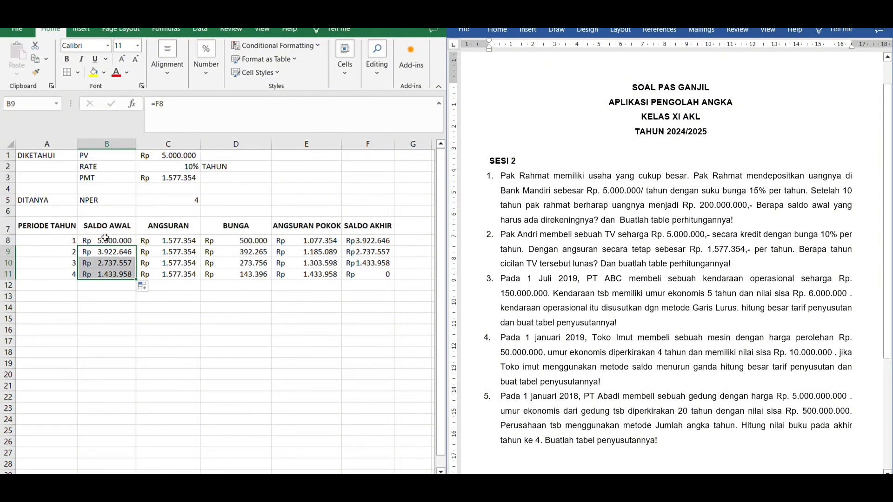
- Apply borders to the whole instalment table in A7:F11
left_click(70, 233)
left_click_drag(70, 234, 386, 274)
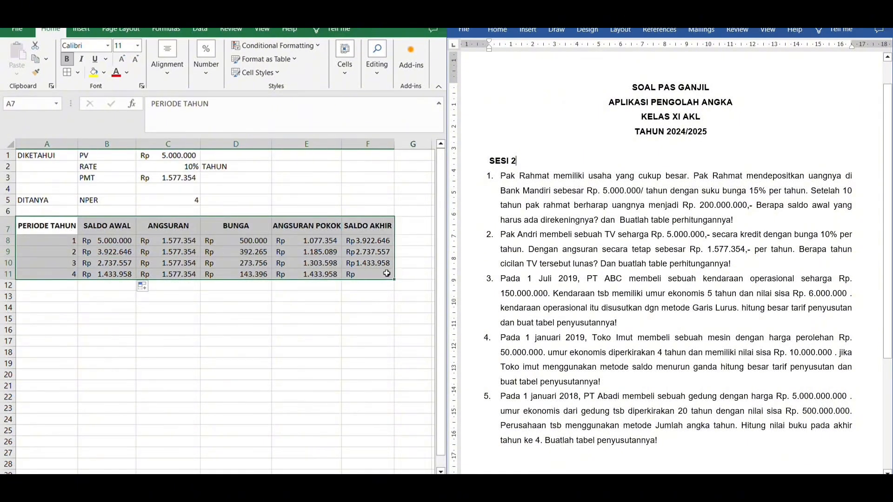
left_click(67, 72)
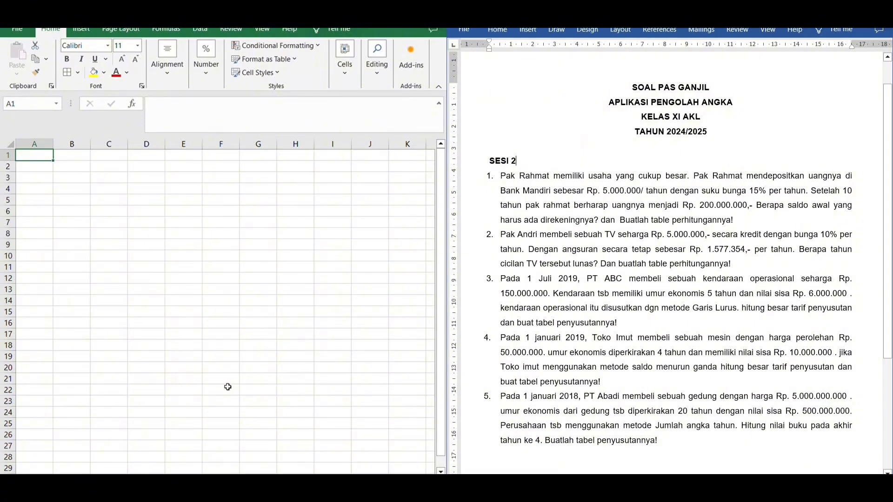
- Enter the heading DIKETAHUI in A1 of the empty sheet and fit column A to the text
double_click(37, 159)
type("DIKETAHUI")
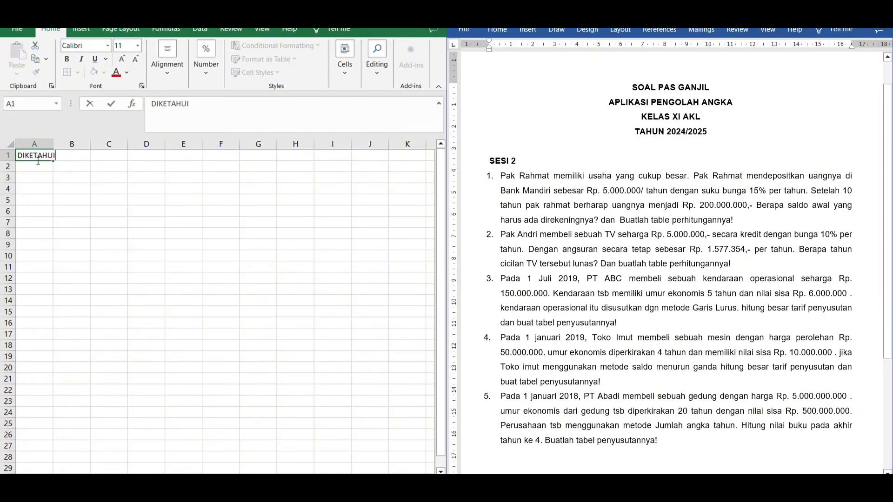
double_click(59, 149)
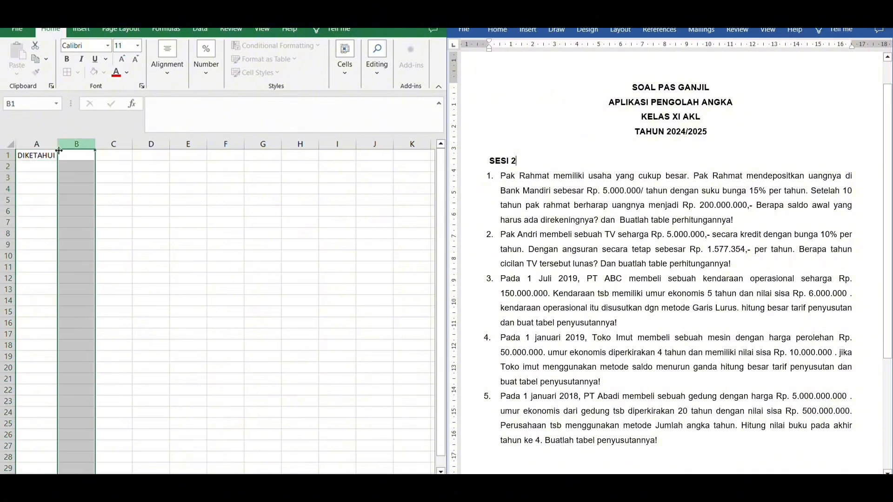
- Label B1 as Harga beli and fit column B to the text
left_click(77, 160)
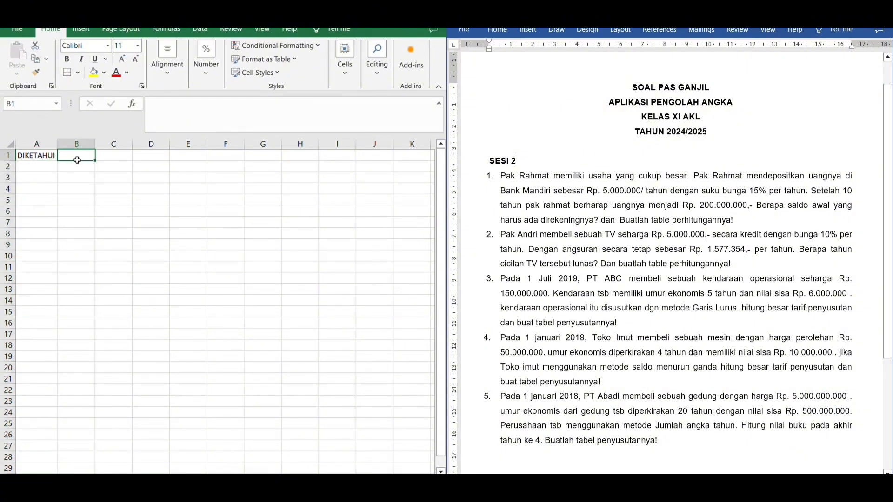
type("Harge")
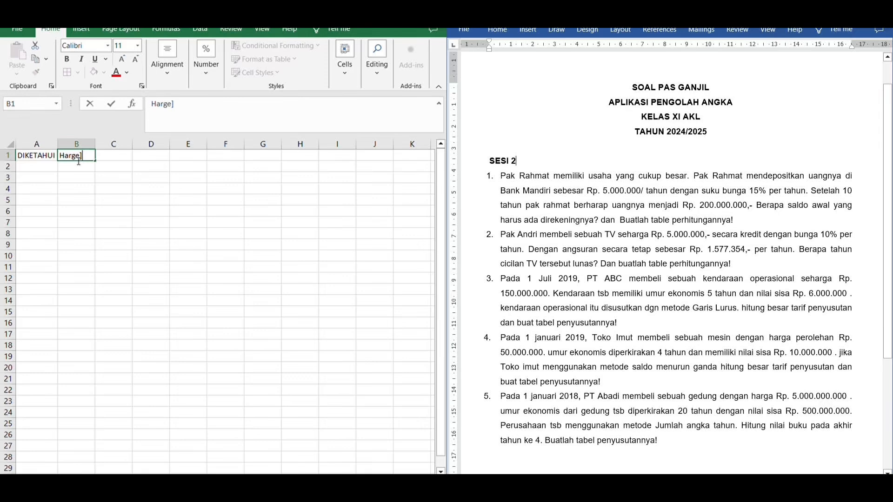
key("BackSpace")
type("a beli")
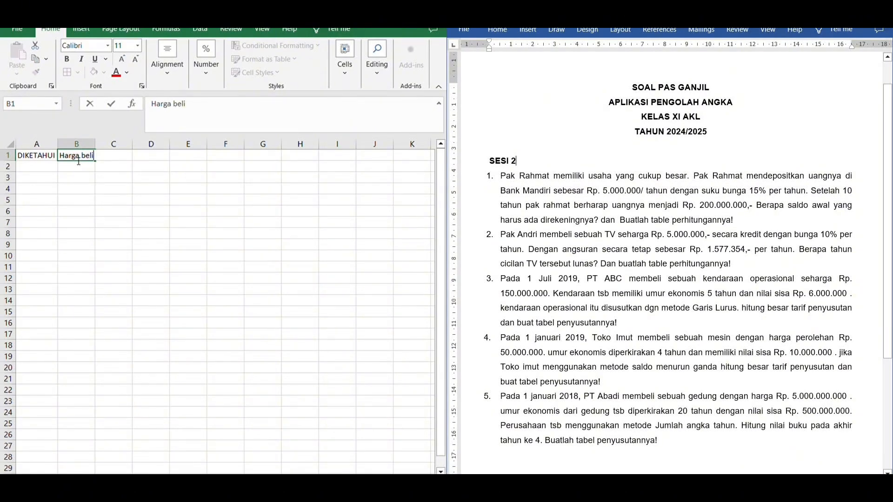
left_click(100, 146)
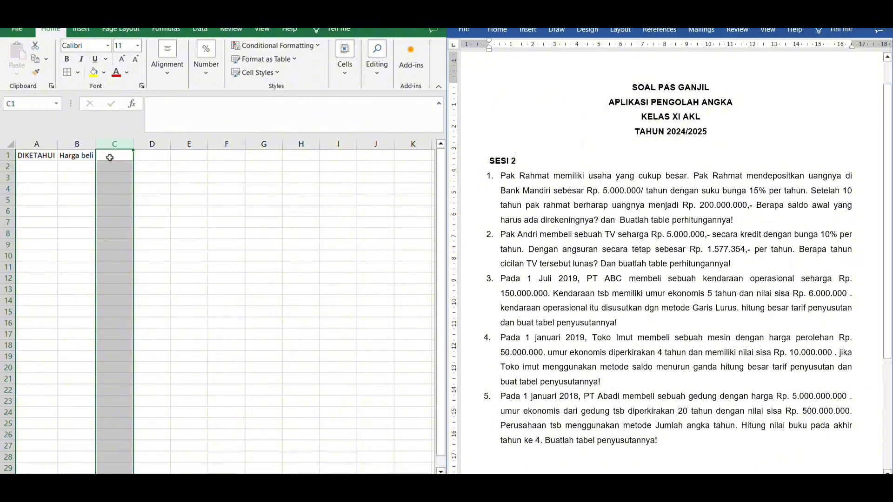
- Widen column C to about double its width and enter the purchase price 150000000 in C1
left_click(112, 162)
left_click_drag(133, 143, 176, 146)
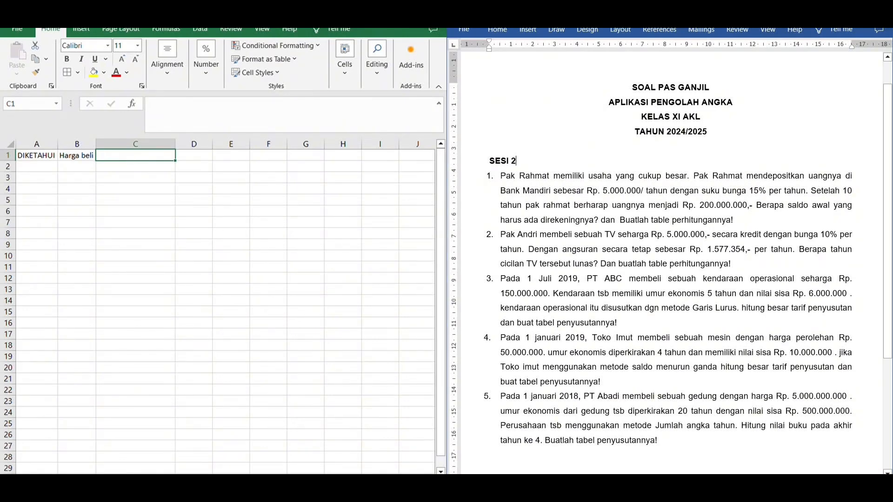
type("1")
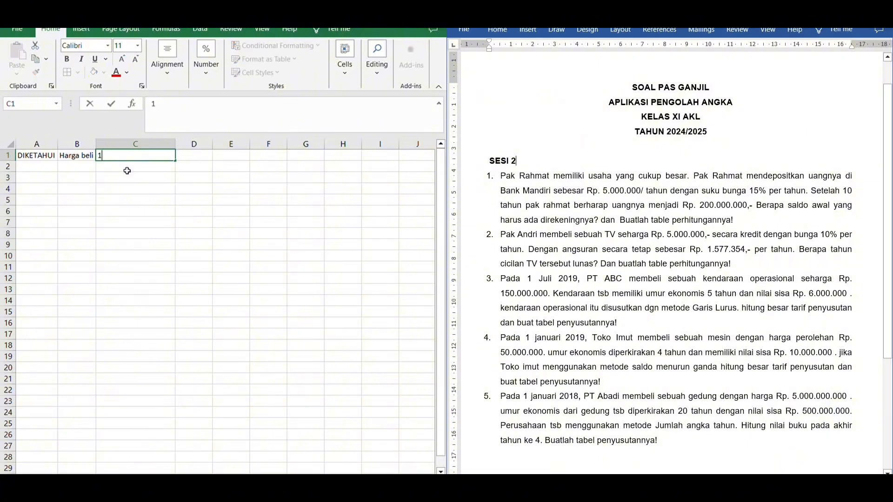
type("50000000")
key("Return")
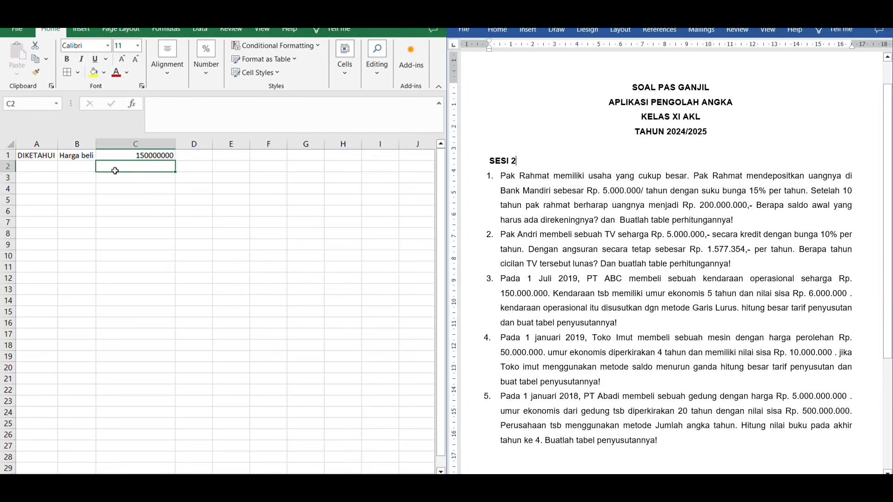
- Label B2 as NILAI RESIDU and fit column B to the longer text
left_click(84, 170)
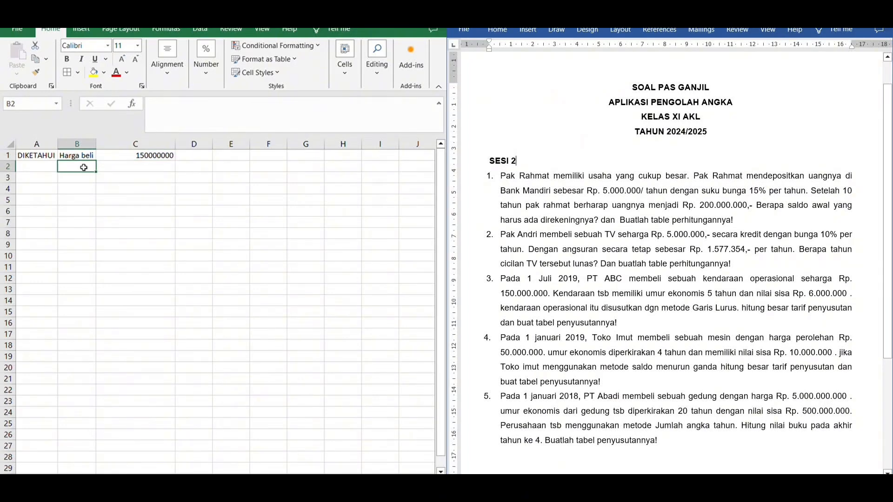
double_click(86, 159)
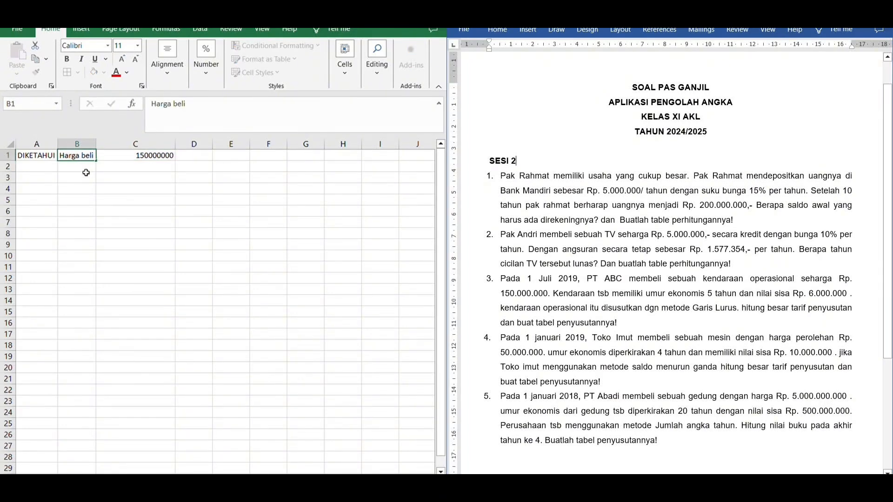
left_click(86, 172)
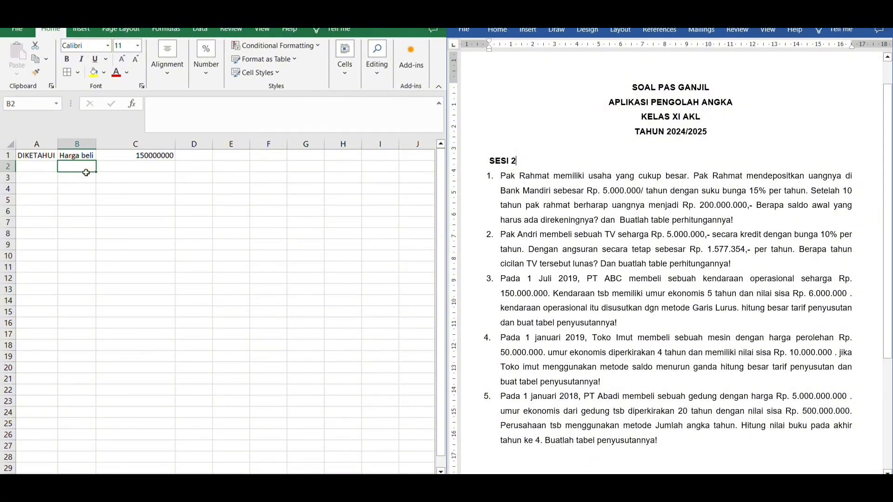
type("NILAI RES")
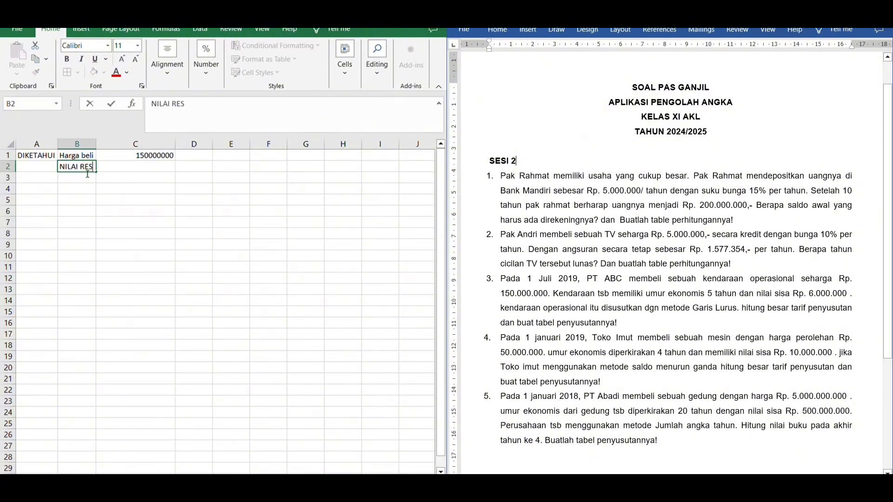
type("IDU")
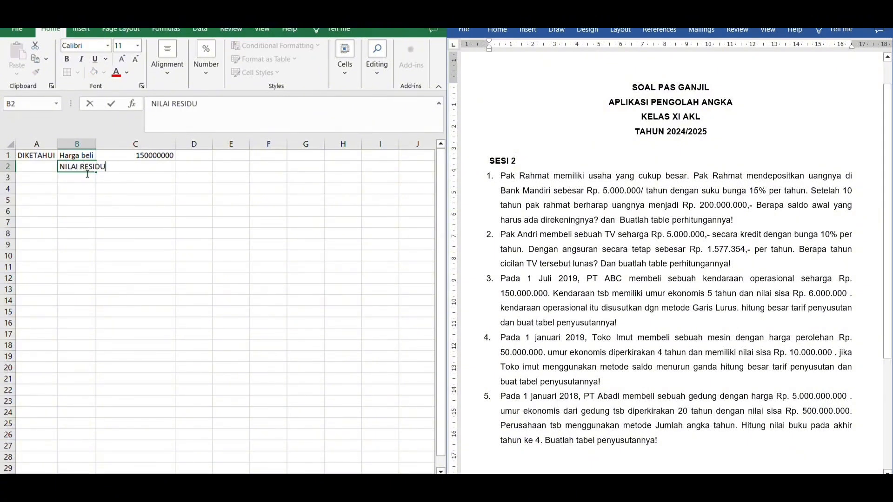
double_click(96, 145)
- Enter the residual value 6000000 in C2
left_click(134, 169)
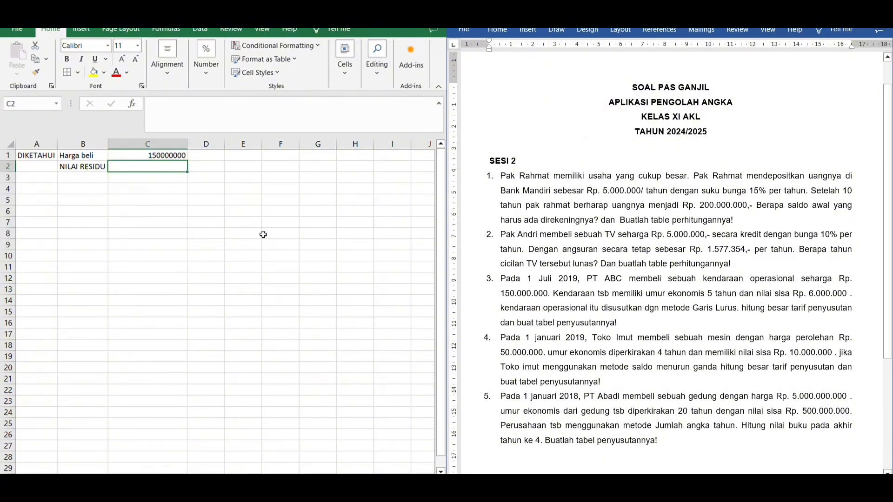
type("600")
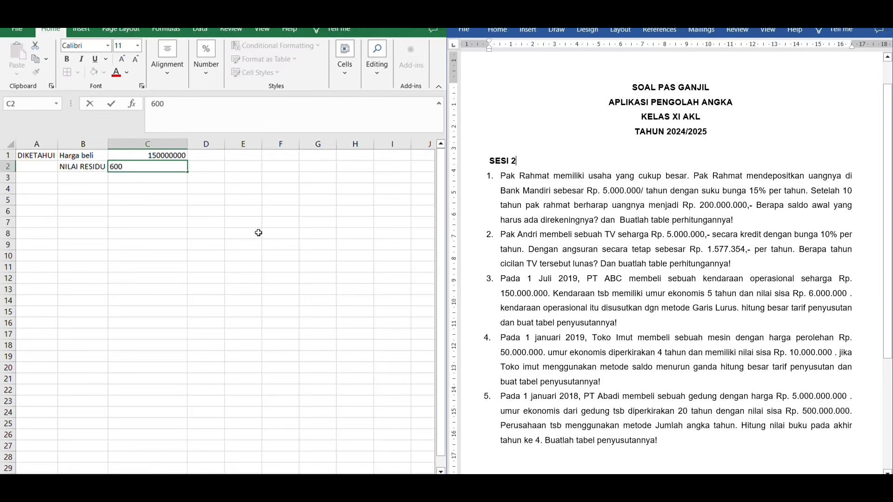
type("0000")
key("Return")
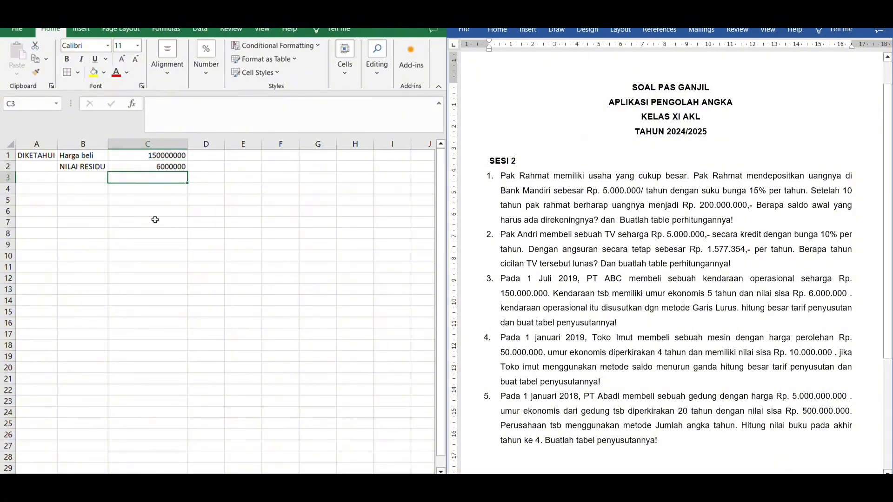
- Add the useful life in row 3 with the label UMUR in B3, 5 in C3 and TAHUN in D3
left_click(93, 183)
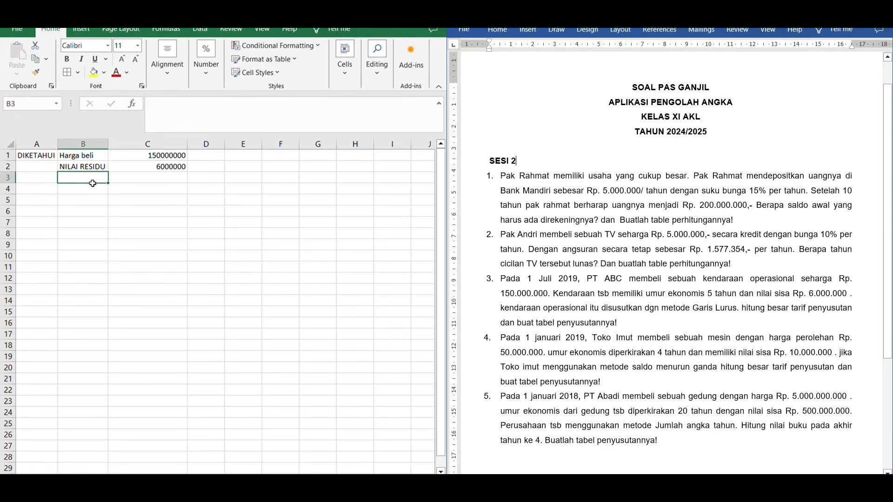
type("UMUR")
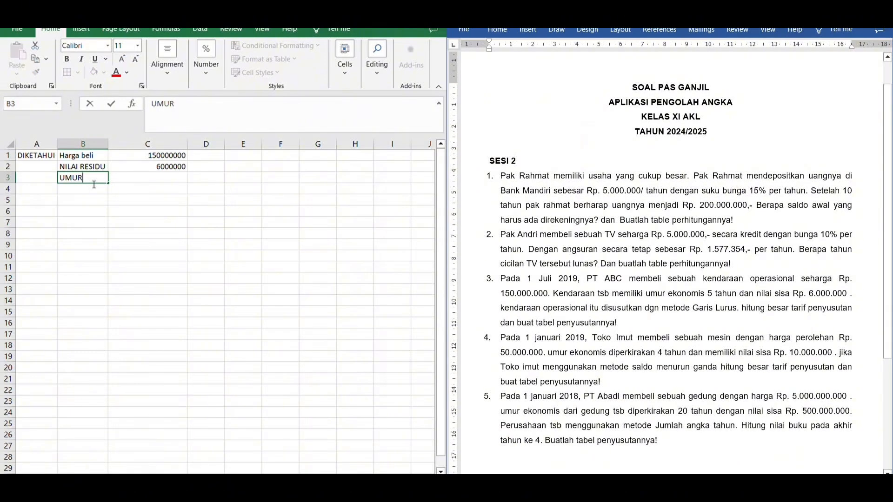
left_click(130, 186)
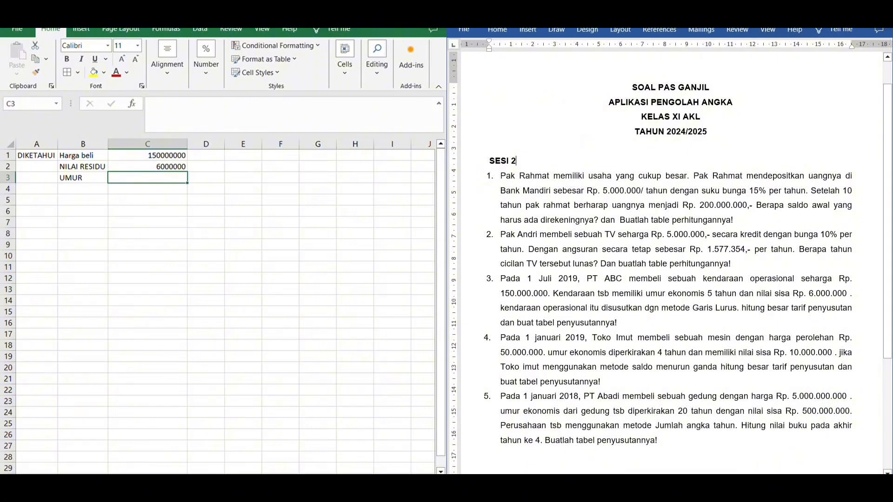
type("5")
key("Tab")
type("TAHUN")
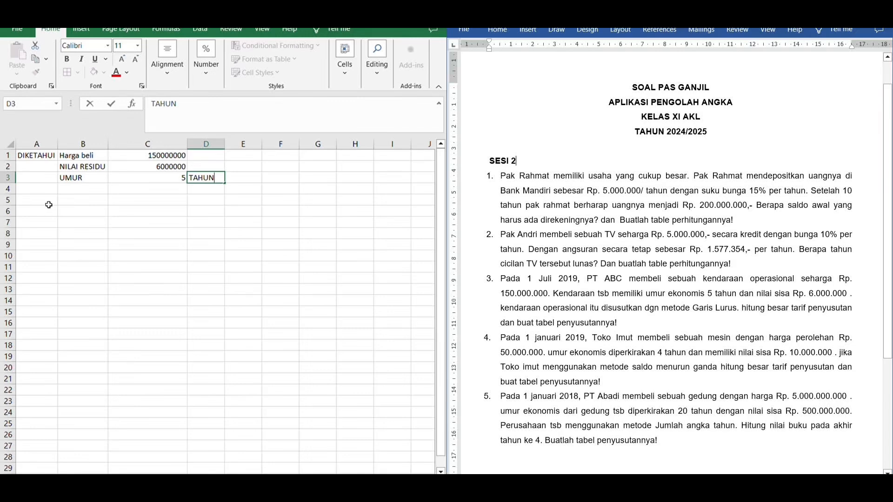
left_click_drag(47, 204, 83, 200)
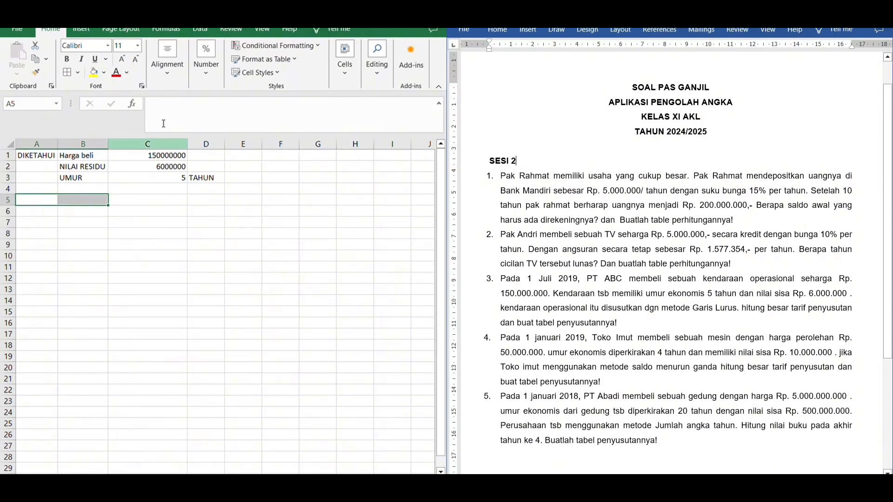
- Merge and center cells A5:B5 and enter the label DEPRESIASI PERTAHUN
left_click(176, 82)
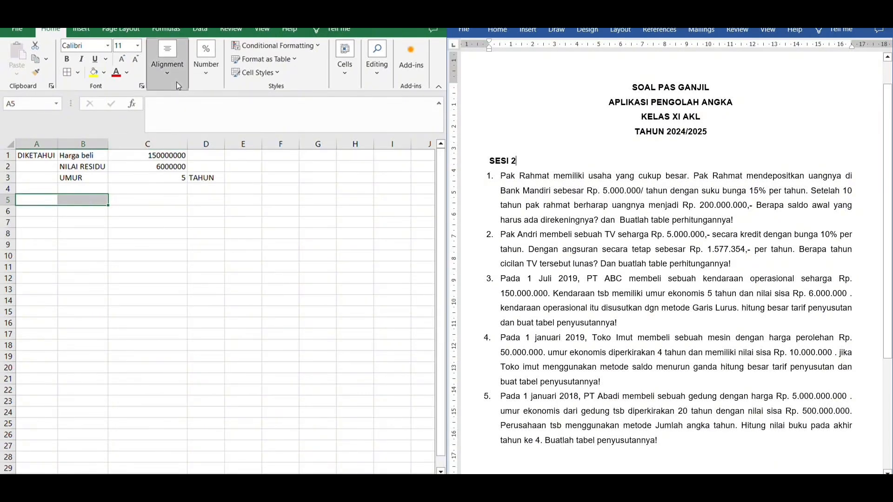
left_click(238, 128)
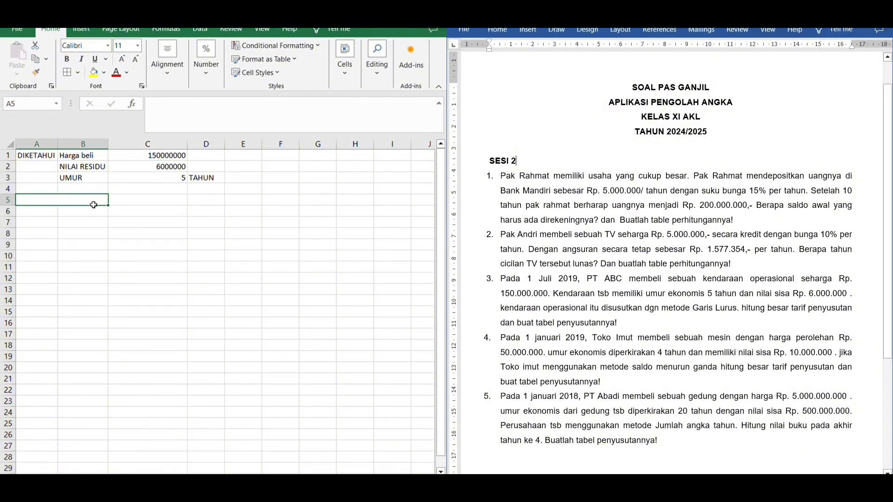
type("DEPR")
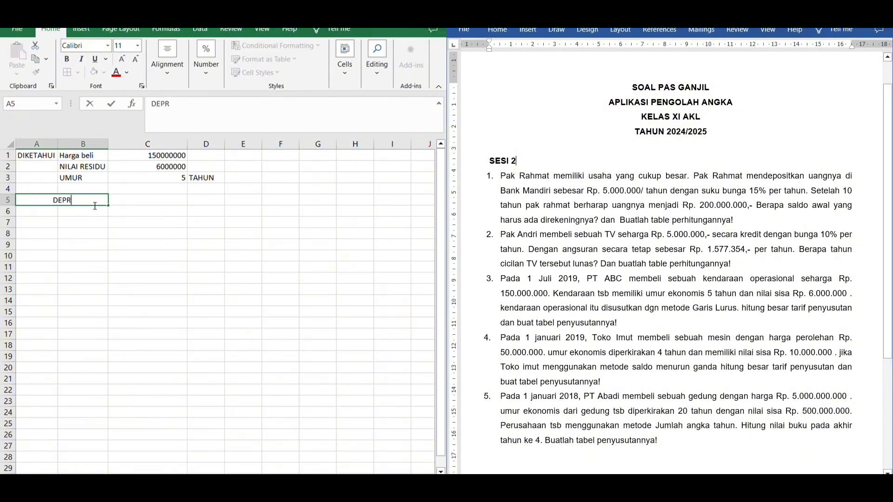
type("ESIASI PERTAHUN")
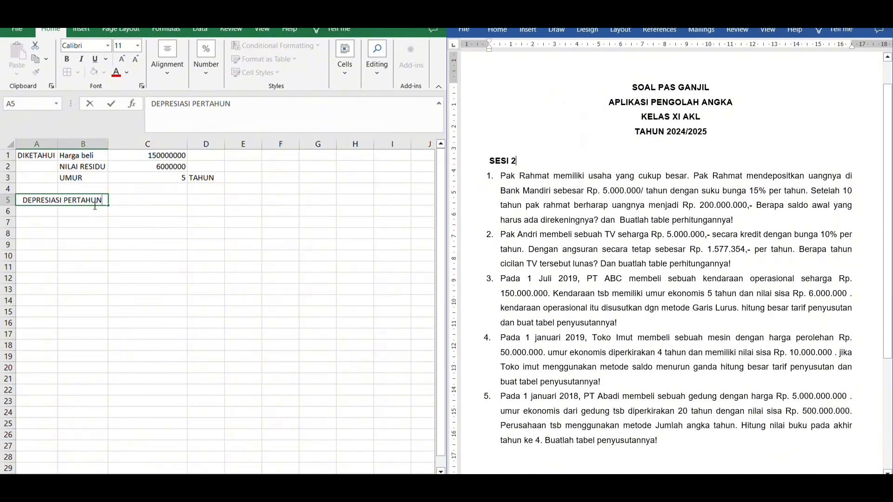
- Calculate the yearly straight-line depreciation in C5 with =SLN(C1;C2;C3), using the purchase price, residual value and useful life
left_click(142, 204)
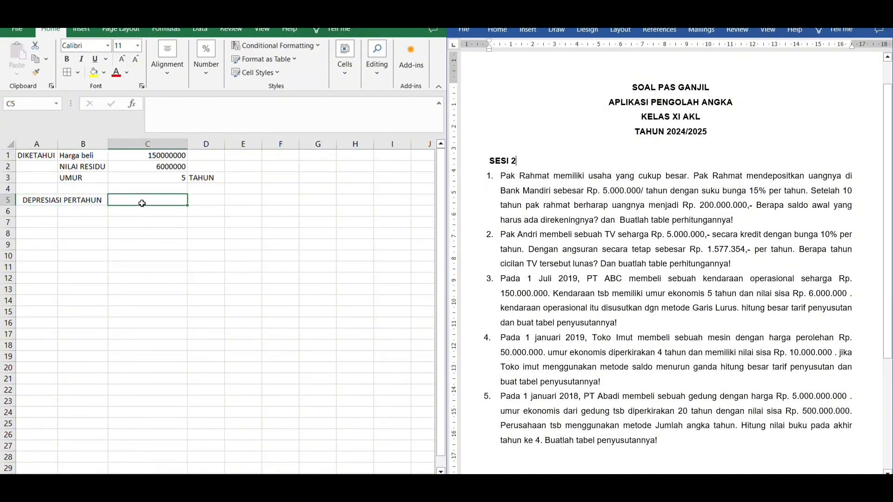
type("=")
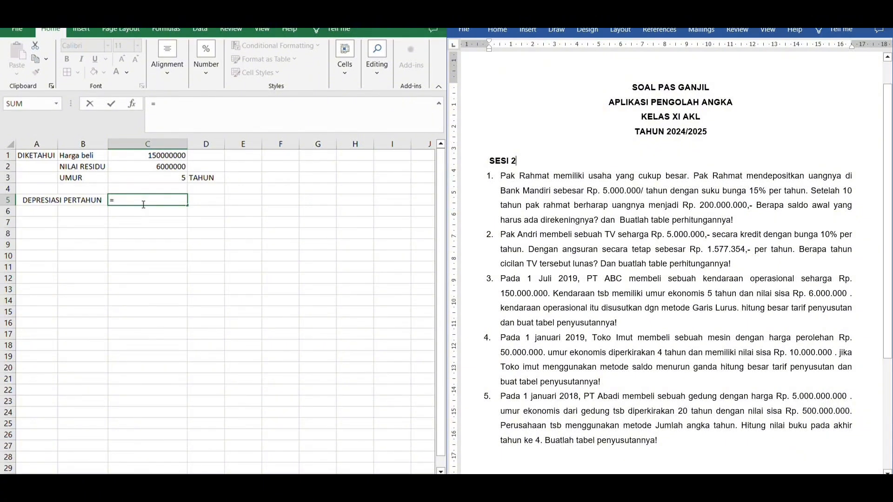
type("SLN(")
left_click(175, 159)
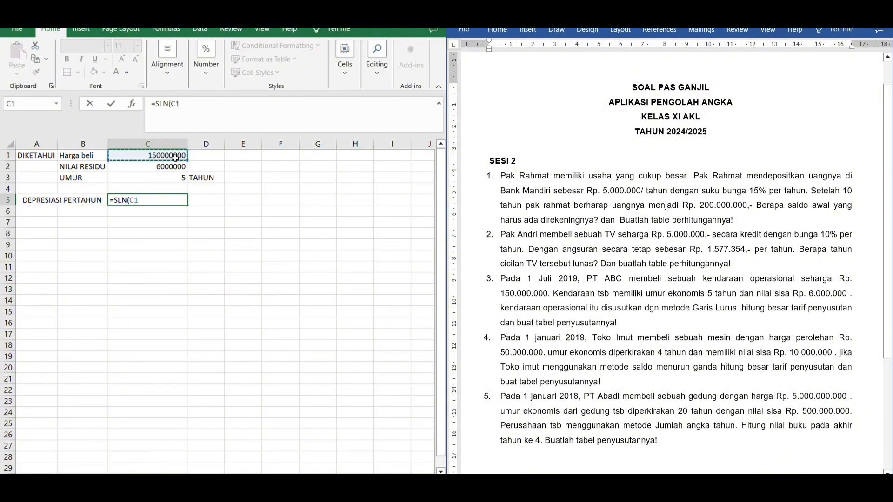
type(";")
left_click(178, 170)
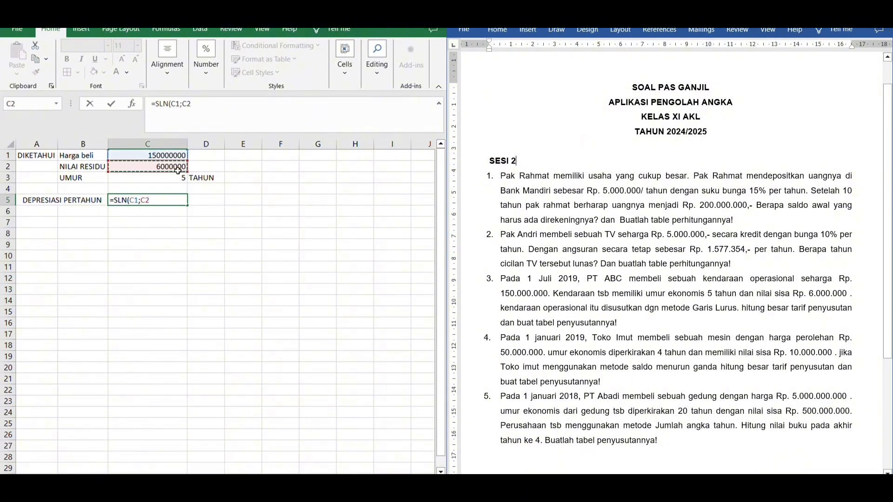
type(";")
left_click(184, 179)
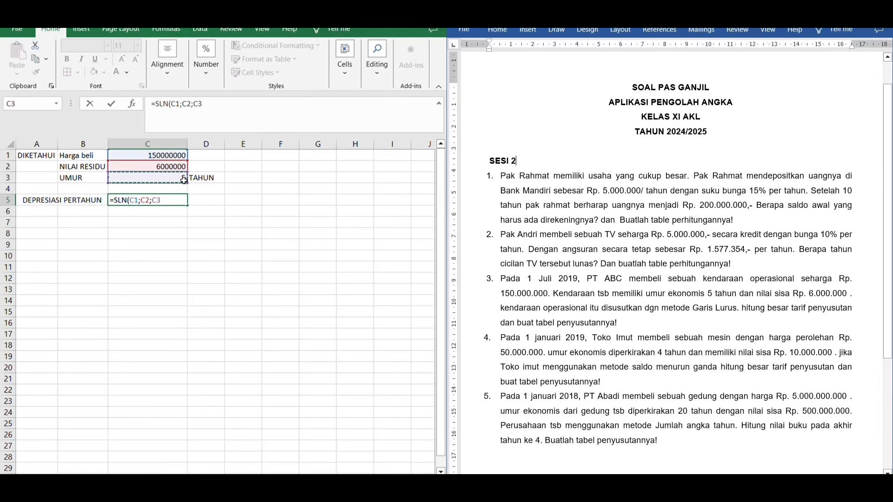
key("Return")
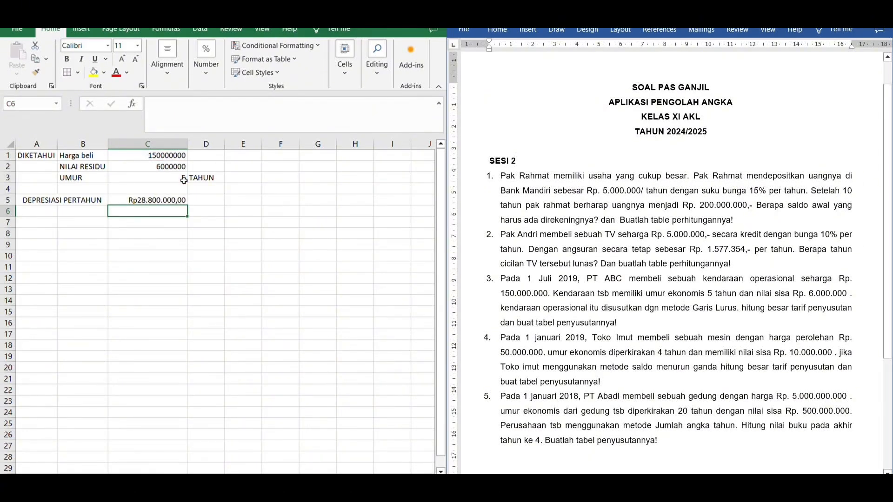
- Format the yearly depreciation in C5 as Rp accounting currency without decimal places
left_click(171, 200)
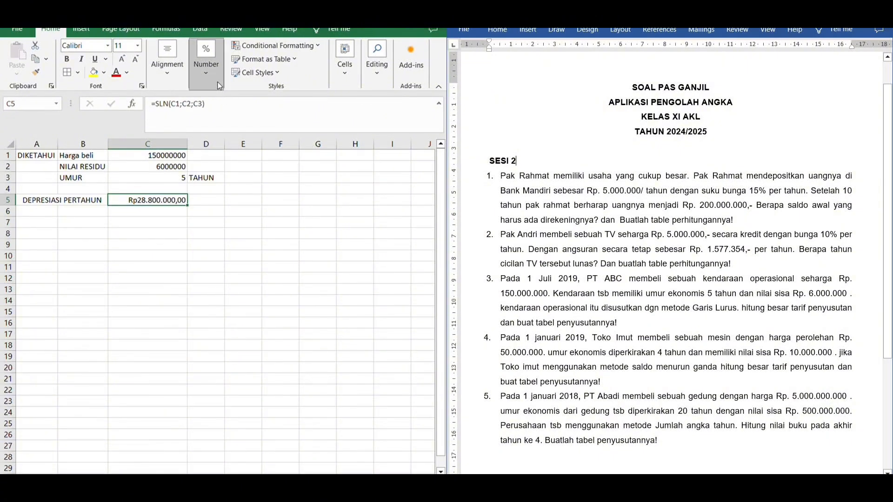
double_click(265, 124)
left_click(201, 123)
left_click(264, 125)
left_click(265, 125)
left_click(44, 228)
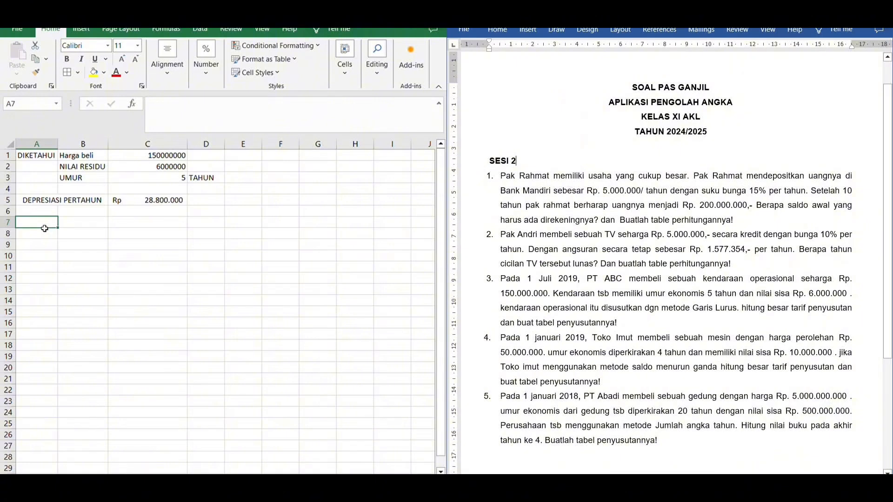
- Enter the table headers TAHUN KE, NILAI and DEPRESIASI in cells A7 to C7
type("TAHUN KE")
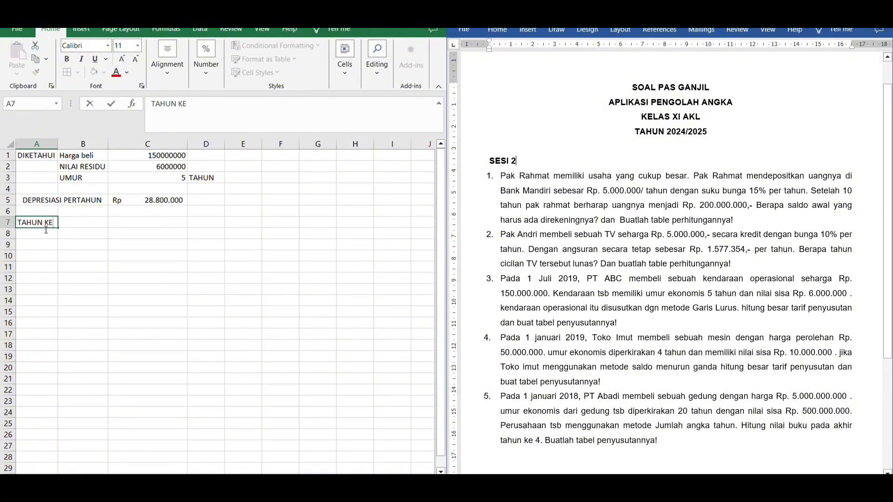
left_click(85, 228)
double_click(85, 228)
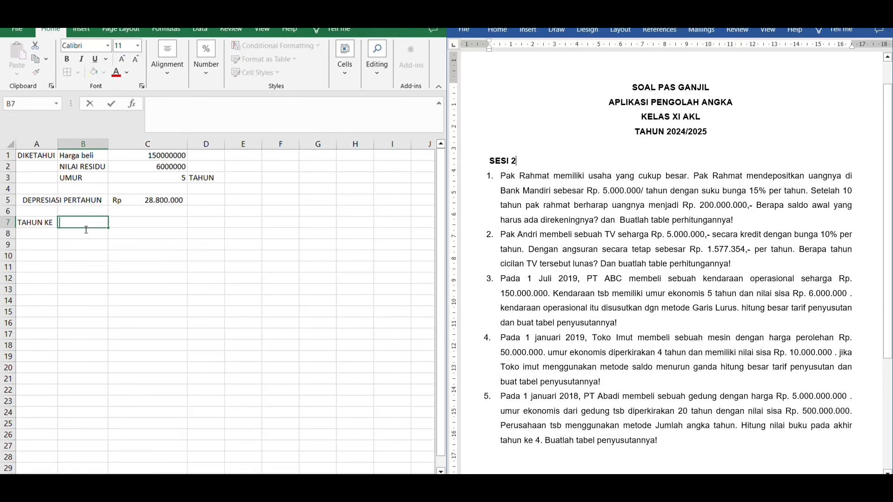
type("NILAI")
key("Tab")
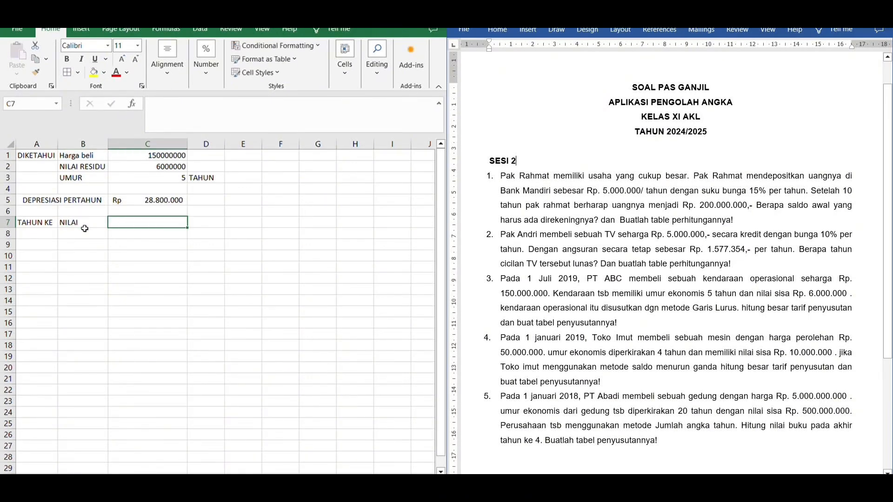
type("DEPRESIA")
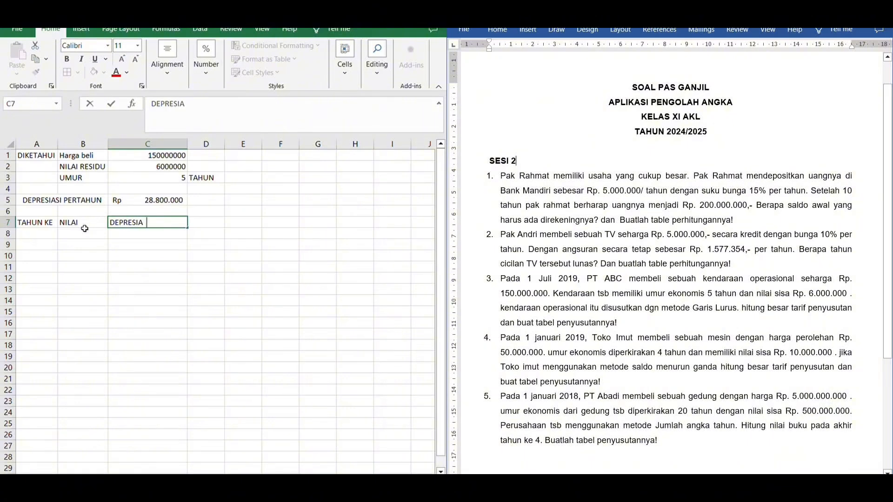
key("BackSpace")
type("SI")
key("Tab")
- Add the header AKUMULASI DEPRESIASI in D7 and fit column D's width to it
left_click_drag(225, 143, 273, 143)
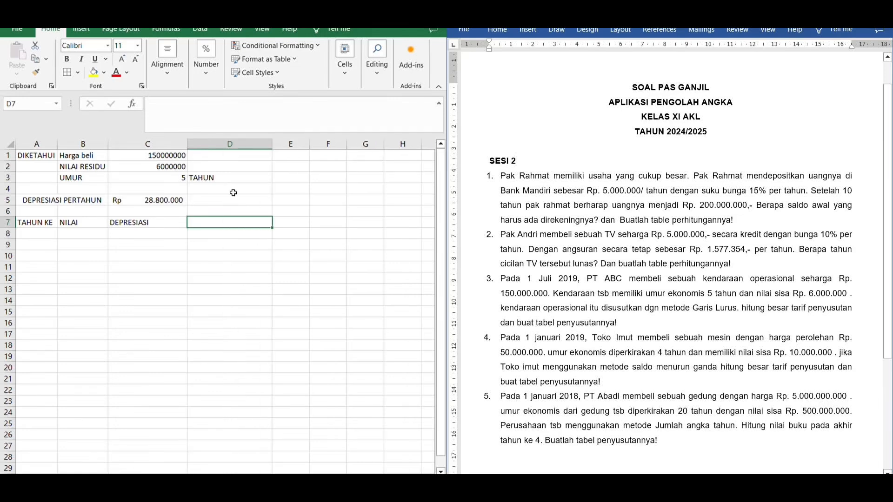
double_click(227, 226)
type("AKUMU")
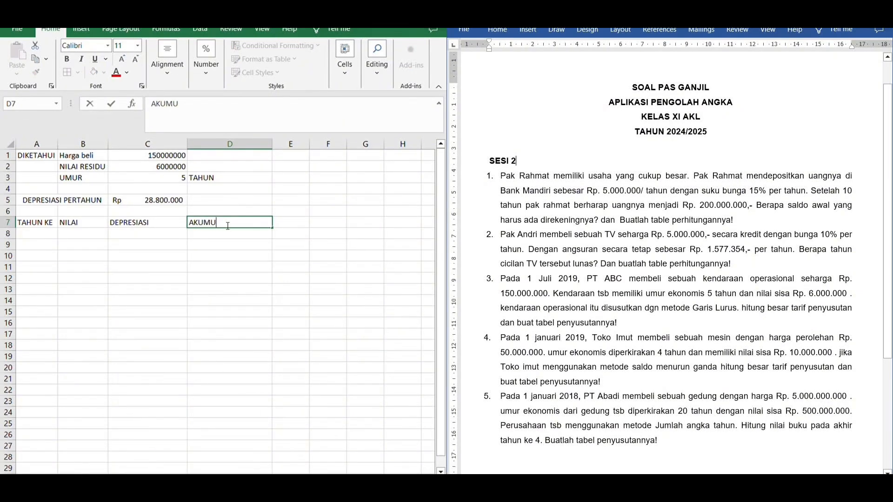
type("LASI DEPRESIASI")
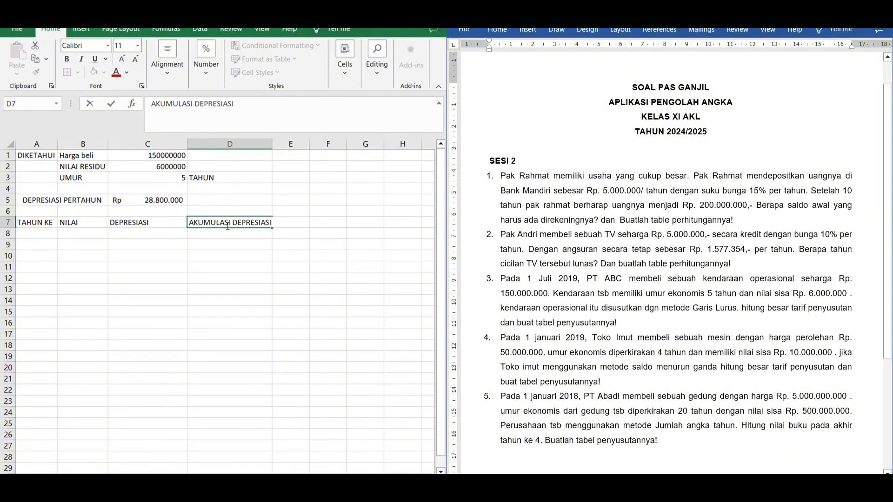
double_click(272, 148)
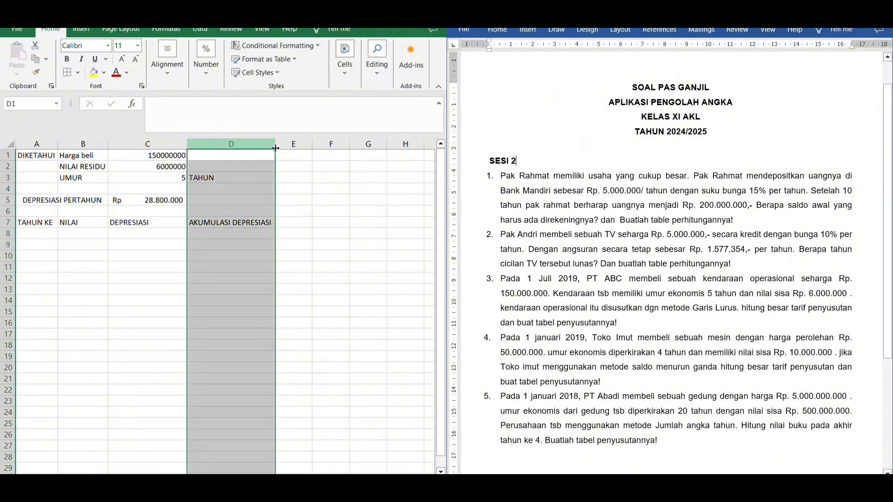
- Add the header NILAI SISA in E7 and widen column E
left_click(294, 226)
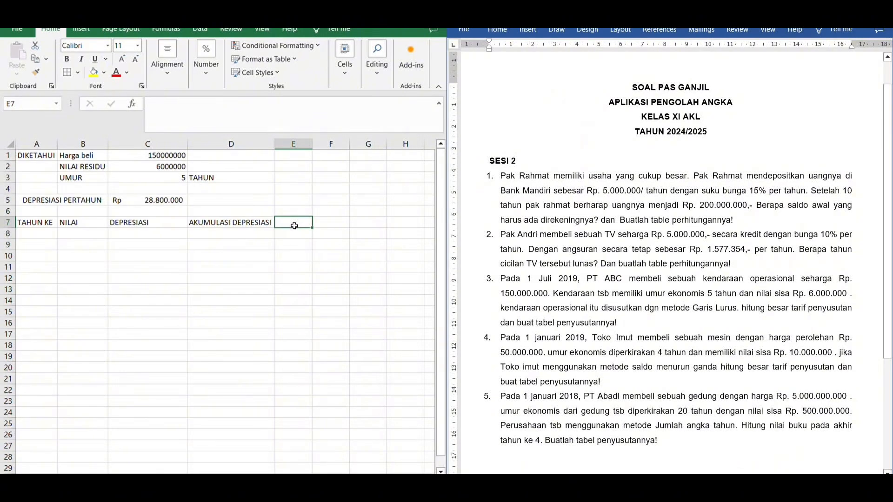
type("NILAI SISA")
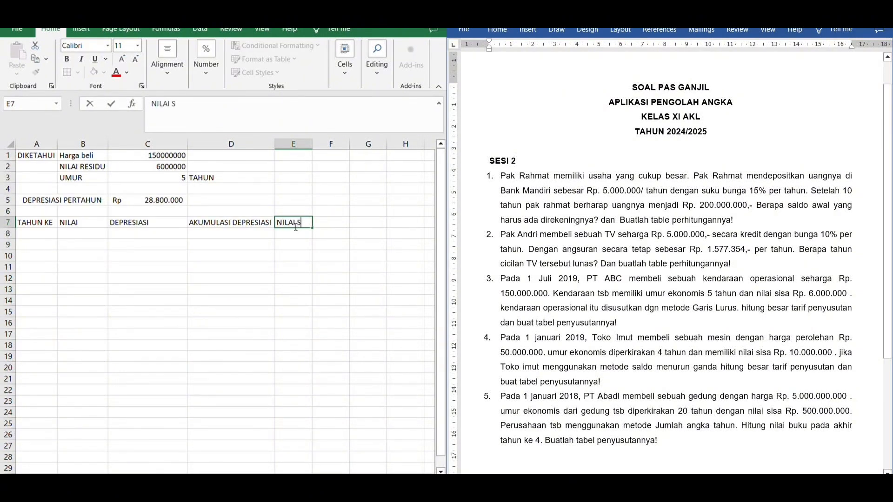
left_click(317, 147)
left_click_drag(317, 148, 336, 148)
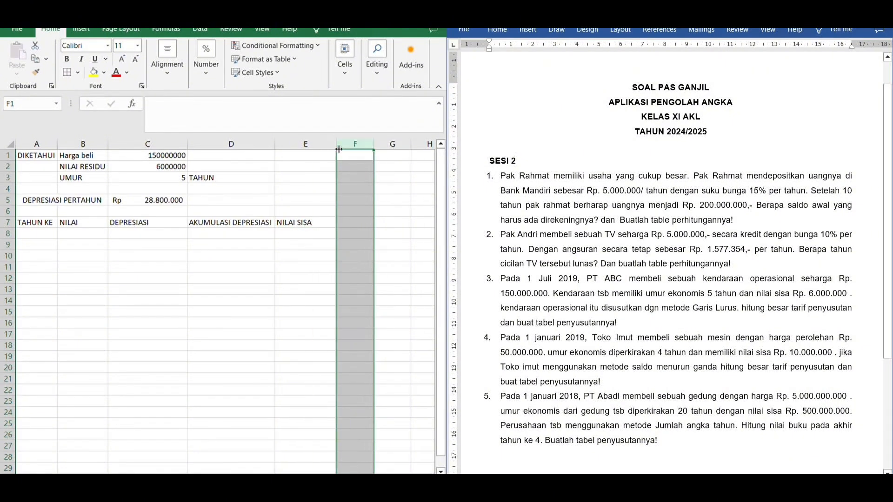
- Center the header cells A7:E7 and make them bold
left_click_drag(49, 226, 307, 225)
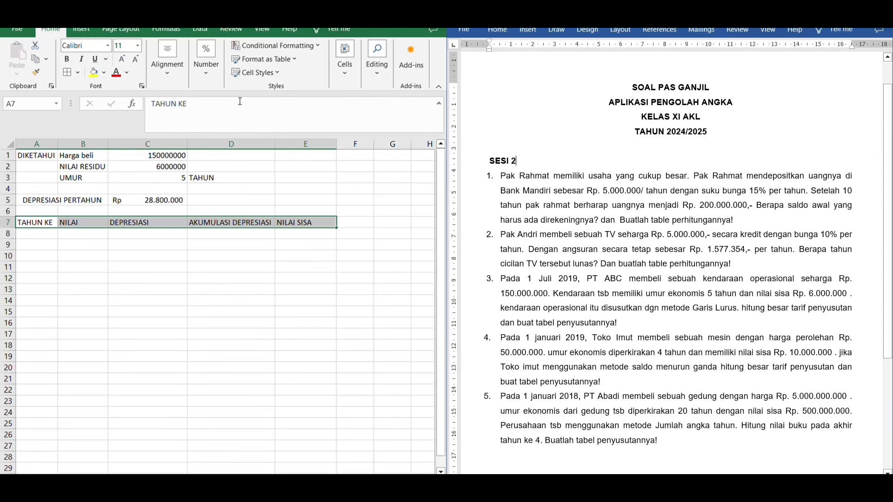
left_click(179, 80)
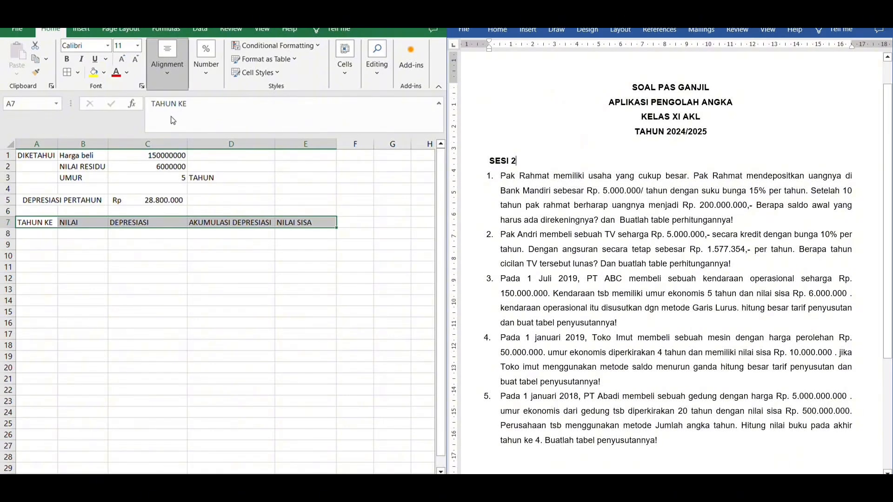
left_click(172, 121)
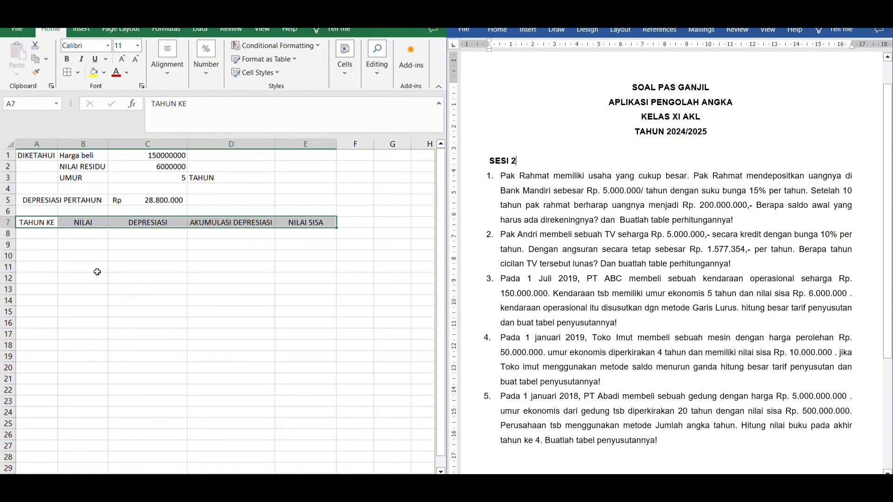
key("ctrl+b")
- Number the years 1 to 5 in A8:A12 and center those cells
left_click(42, 234)
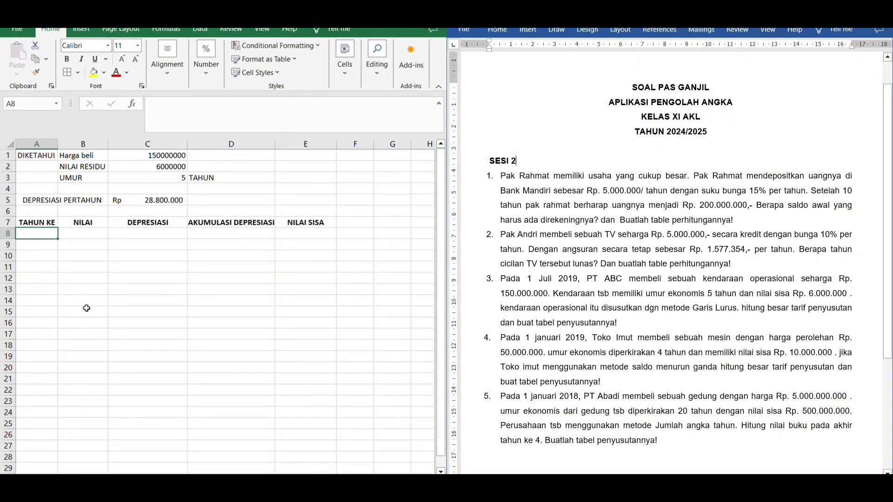
type("1")
key("Return")
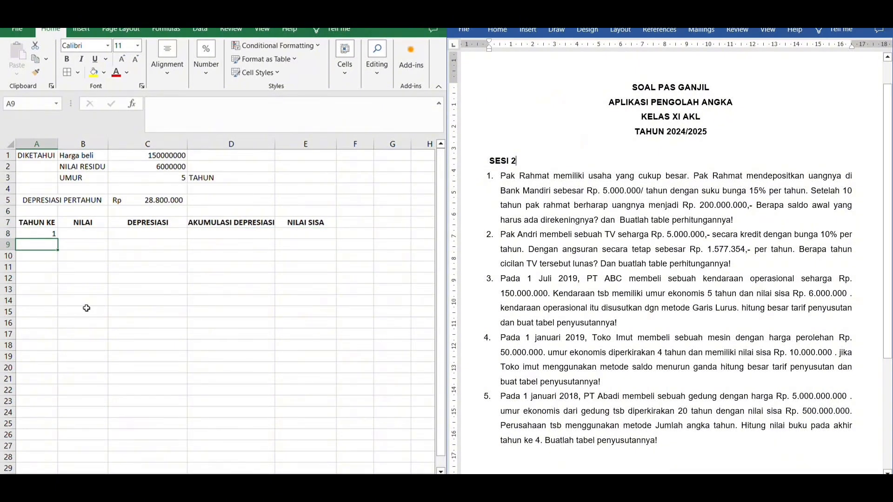
type("2")
key("Return")
type("3")
key("Return")
type("4")
key("Return")
type("5")
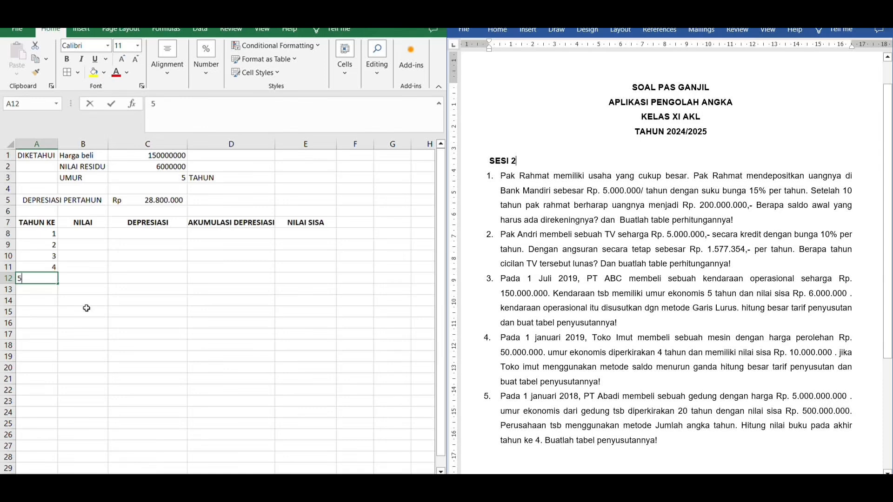
left_click_drag(50, 280, 50, 281)
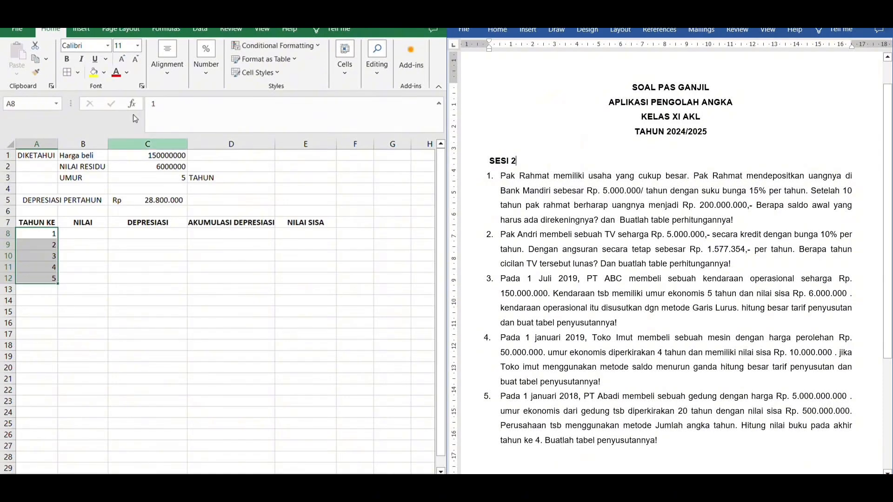
left_click(171, 118)
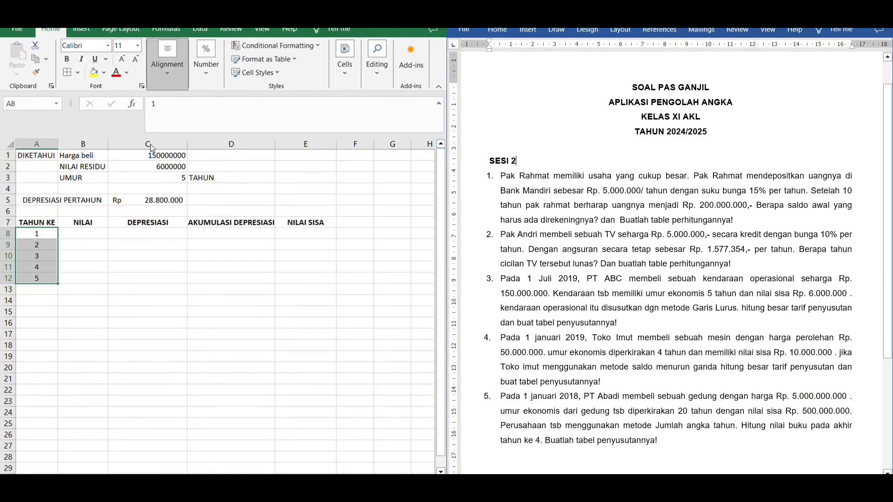
- Link the first-year NILAI in B8 to the purchase price with the formula =C1
left_click(93, 237)
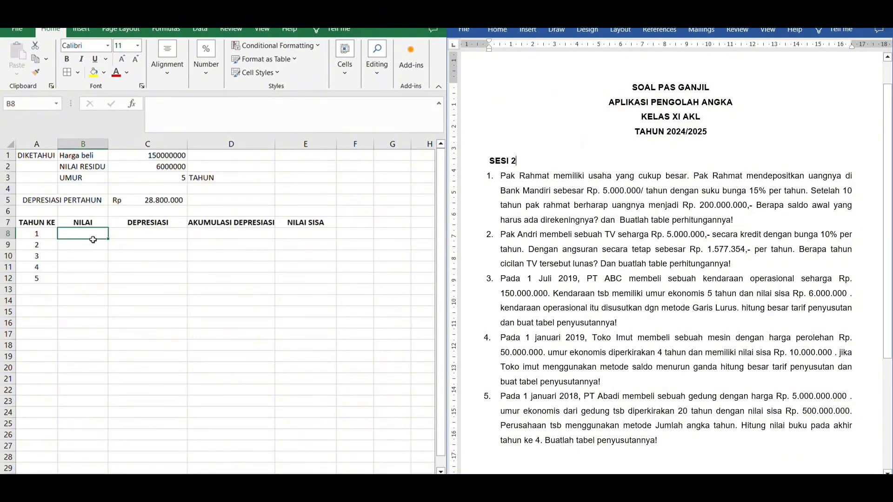
type("=")
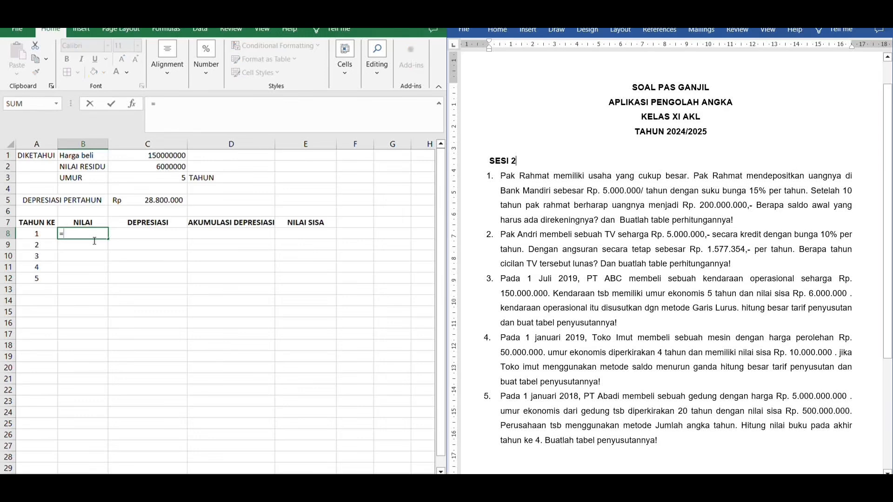
left_click(168, 159)
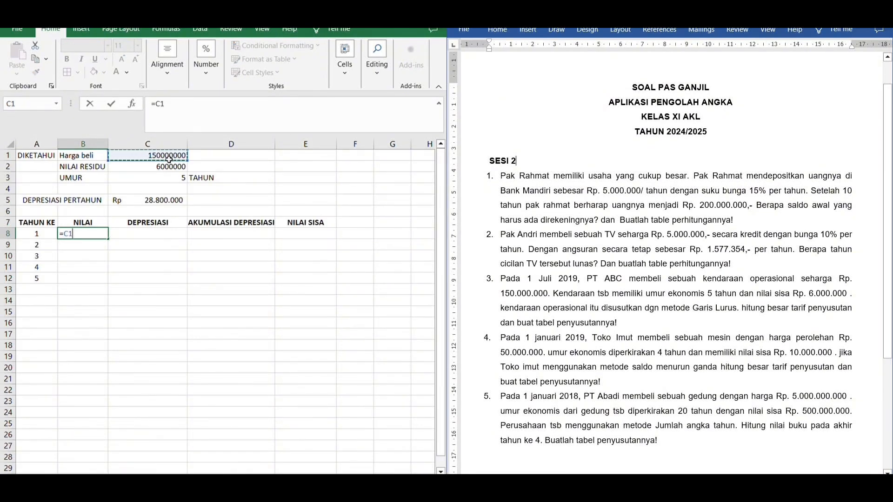
key("Return")
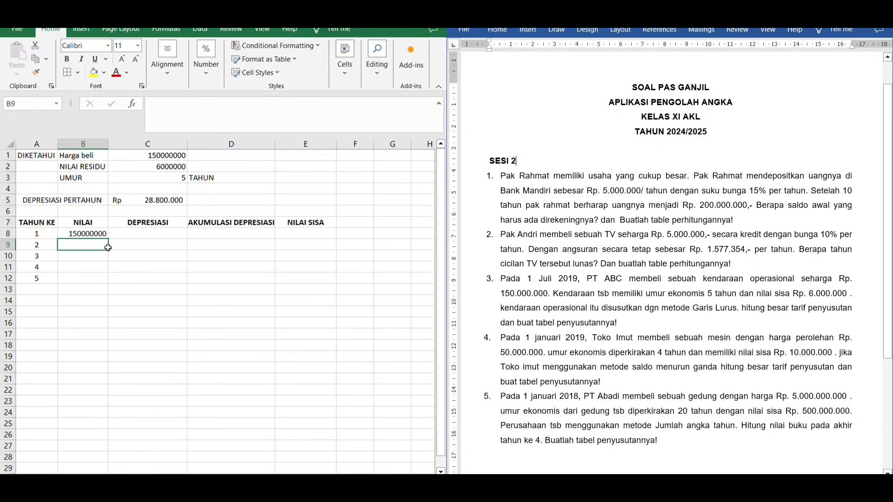
- Link the first-year DEPRESIASI in C8 to the annual depreciation in C5 with an absolute reference
left_click(145, 238)
type("=")
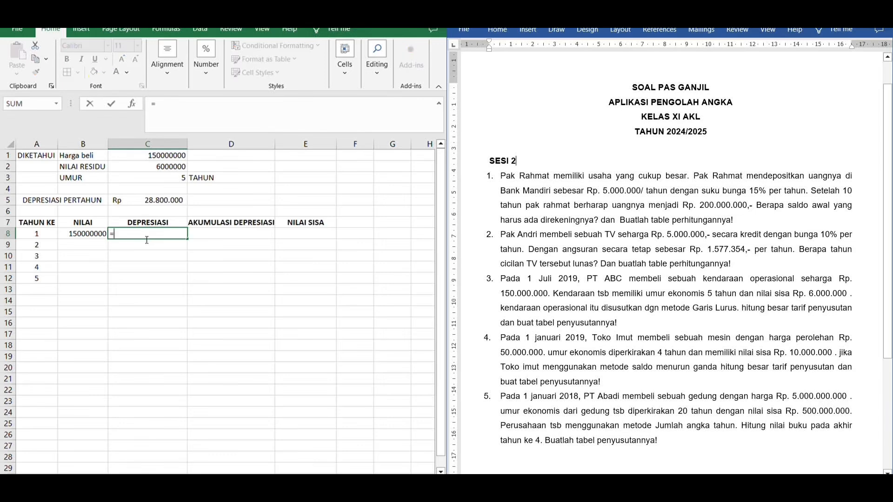
left_click(166, 201)
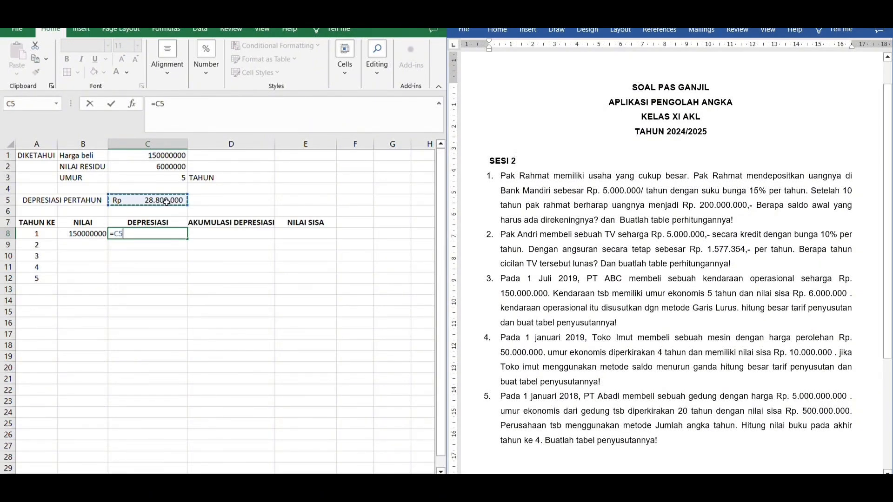
key("F4")
key("Return")
- Link the first-year AKUMULASI DEPRESIASI in D8 to the depreciation in C8 with an absolute reference
left_click(228, 239)
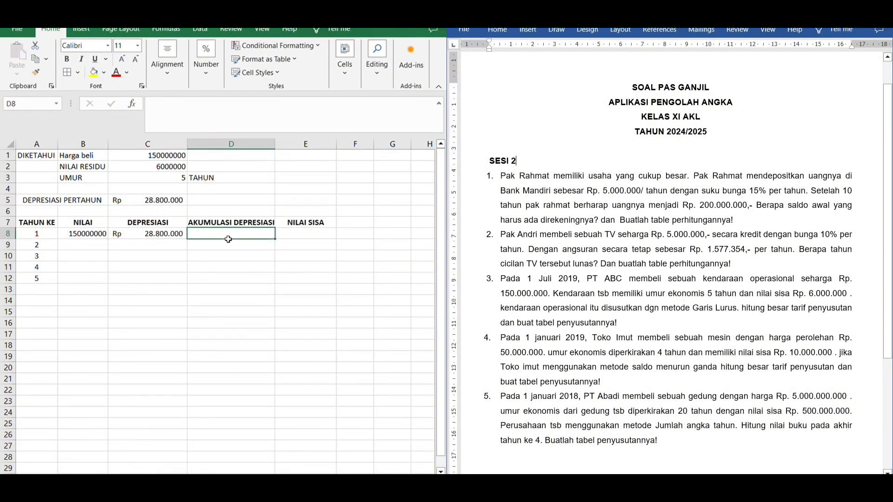
type("=")
left_click(173, 236)
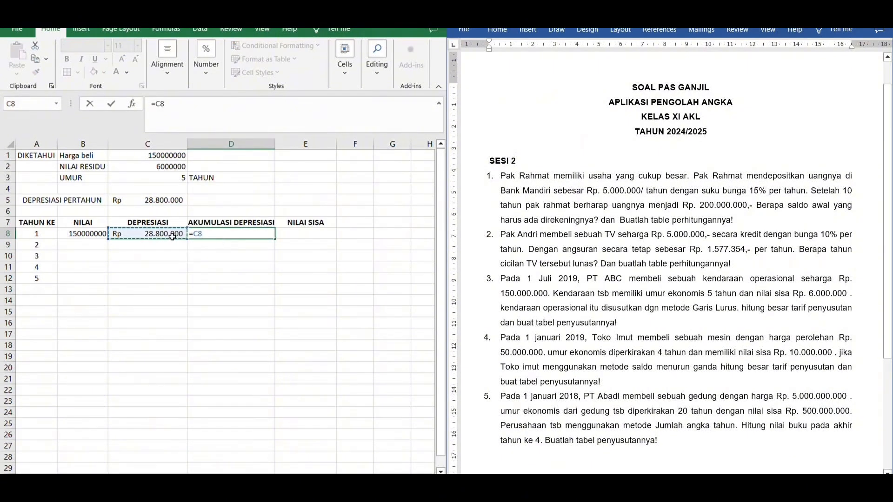
key("F4")
key("Return")
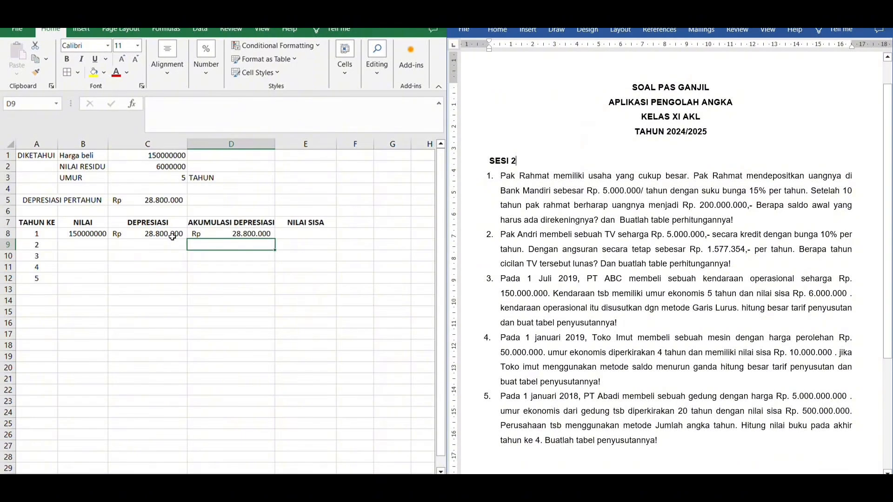
- Calculate the first-year NILAI SISA in E8 with the formula =B8-C8
left_click(294, 235)
type("=")
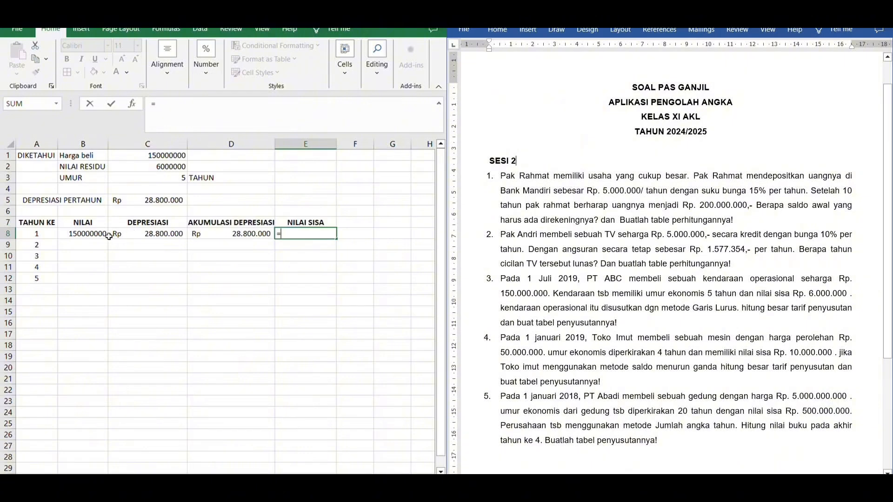
left_click(108, 236)
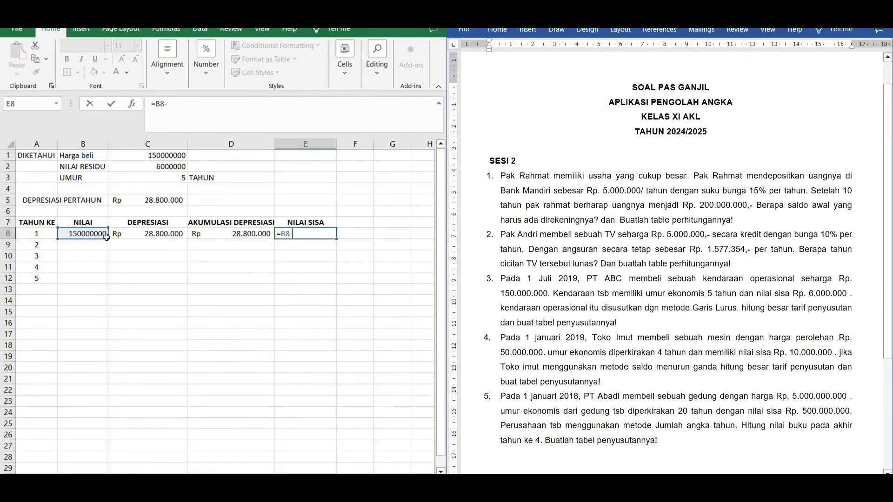
type("-")
left_click(148, 237)
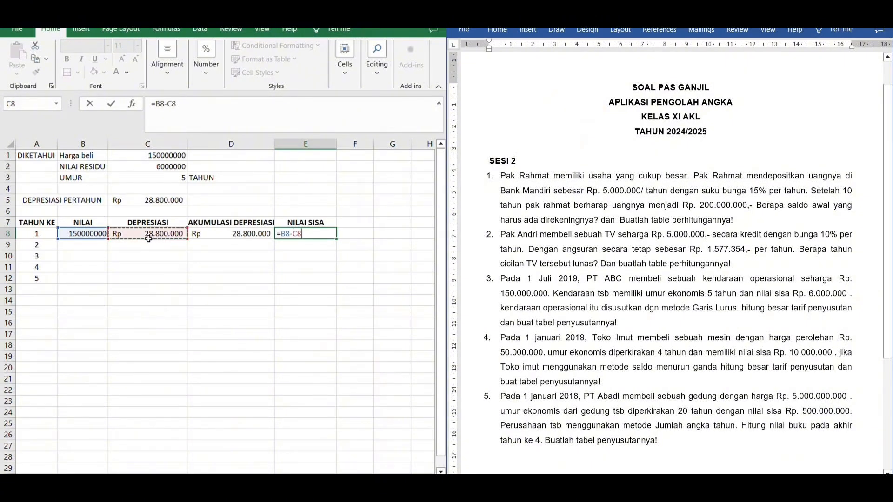
key("Return")
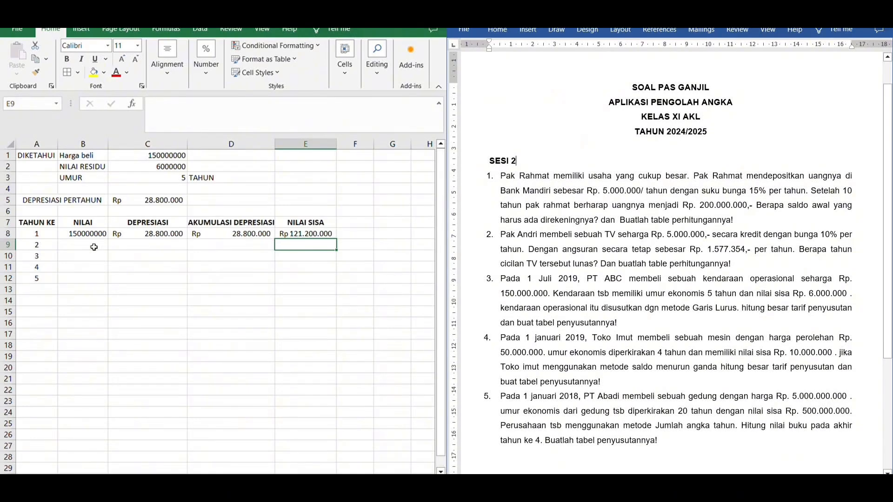
- Link the second-year NILAI in B9 to the first year's remaining value in E8
left_click(106, 250)
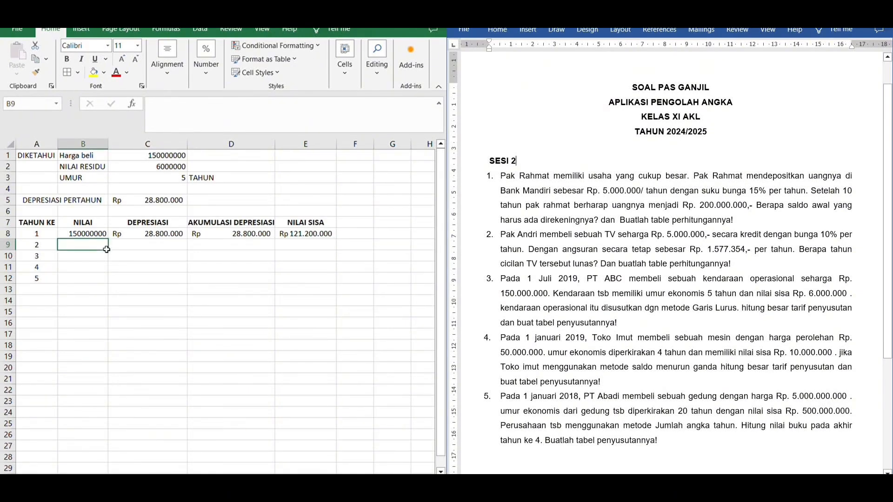
type("=")
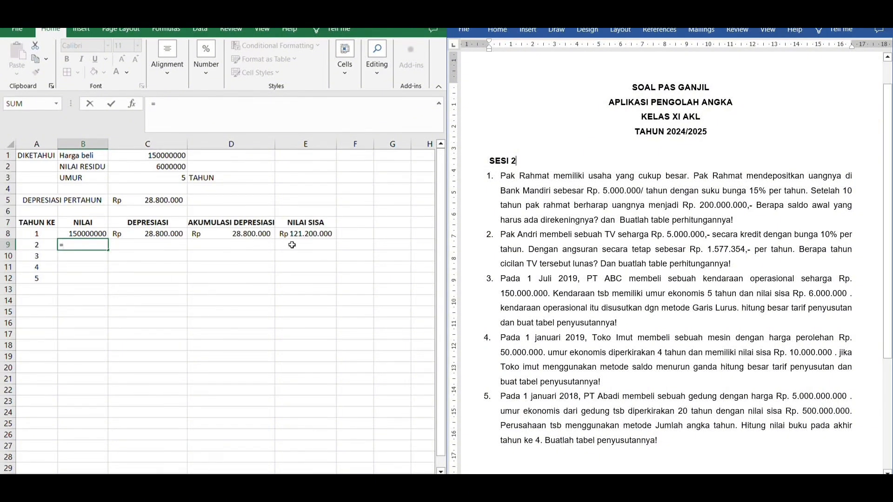
left_click(293, 238)
key("Return")
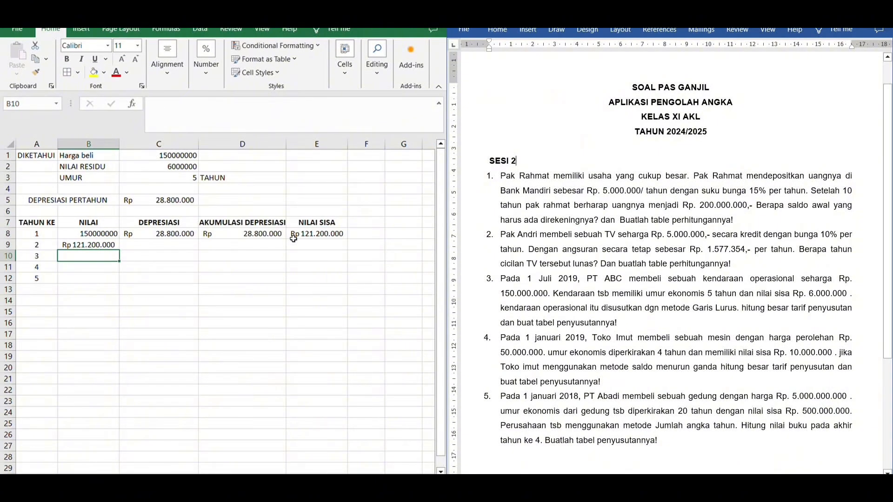
- Fill the first-year DEPRESIASI and AKUMULASI DEPRESIASI formulas in C8 and D8 down through year 5 in row 12
left_click(186, 250)
left_click(191, 236)
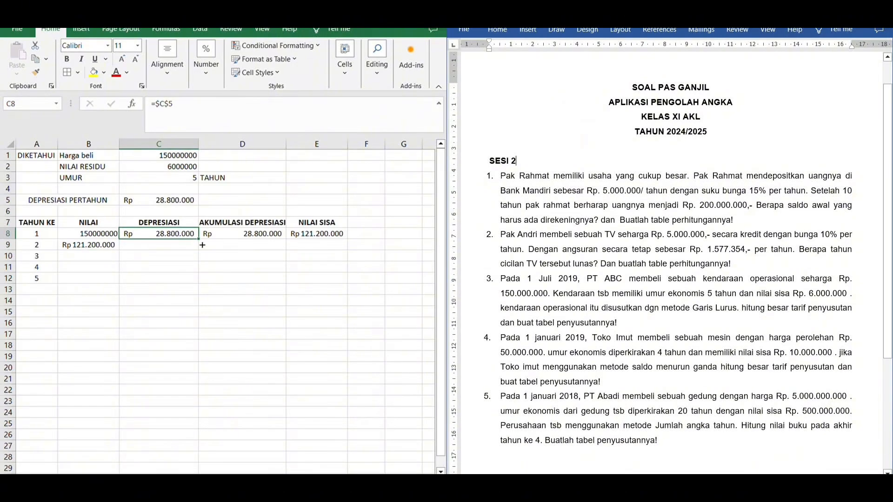
left_click_drag(199, 239, 200, 282)
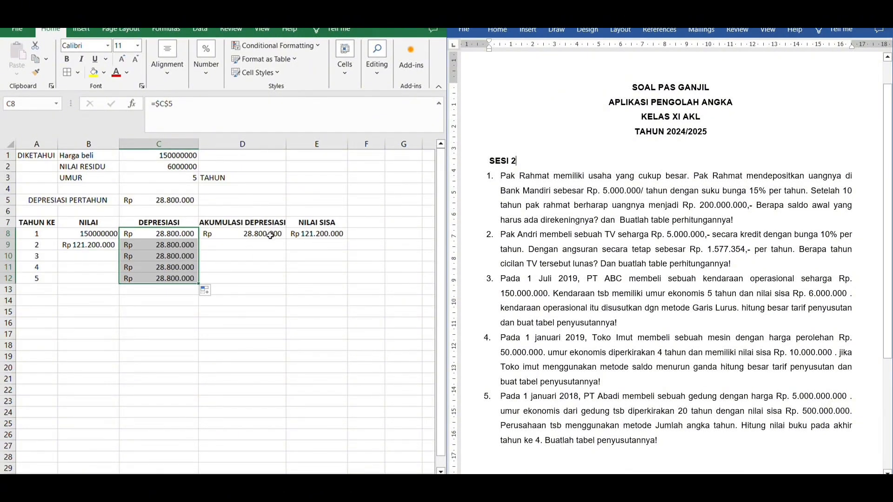
left_click(272, 234)
left_click_drag(286, 239, 286, 284)
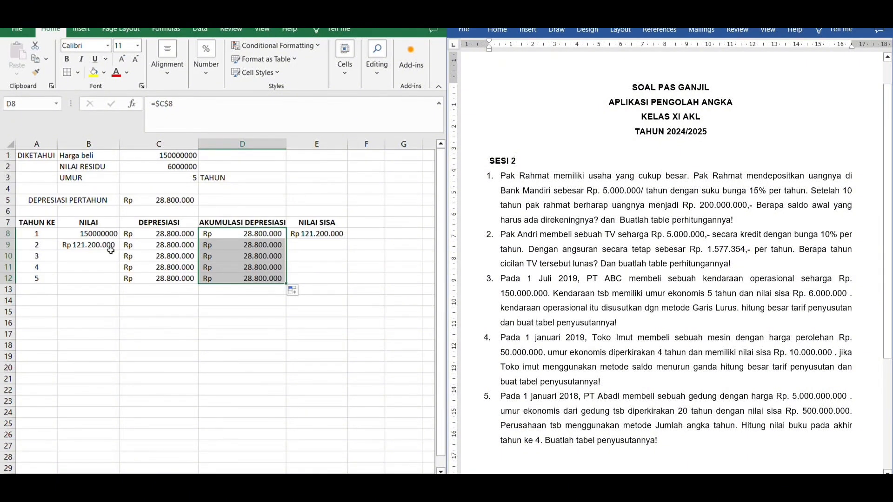
- Fill the NILAI SISA formula from E8 down to E12 and the NILAI formula from B9 down to B12
left_click(317, 237)
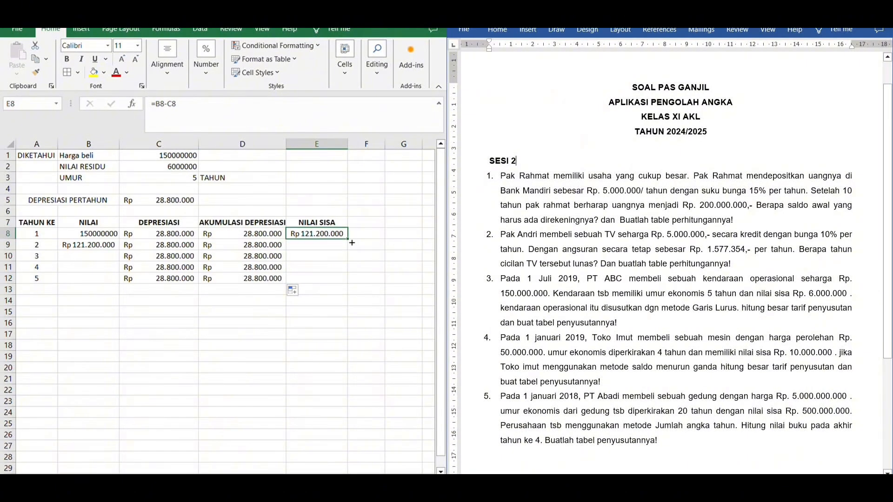
left_click_drag(347, 240, 351, 283)
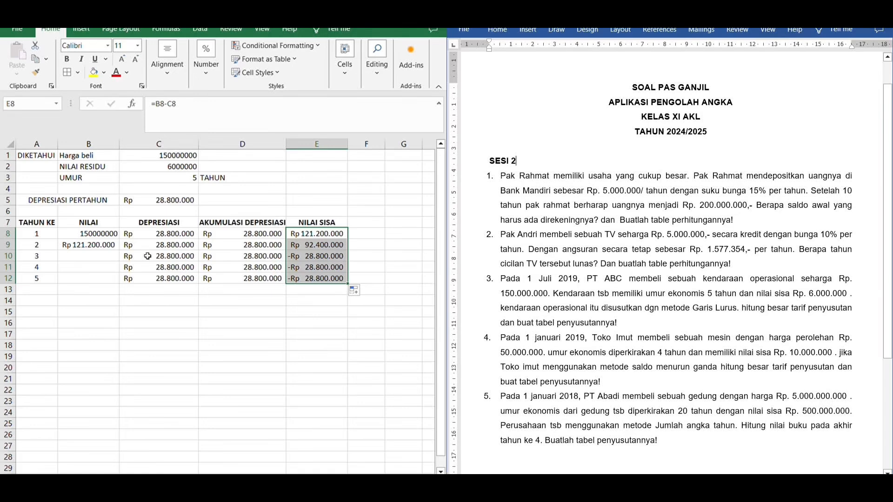
left_click(115, 247)
left_click_drag(120, 250, 125, 288)
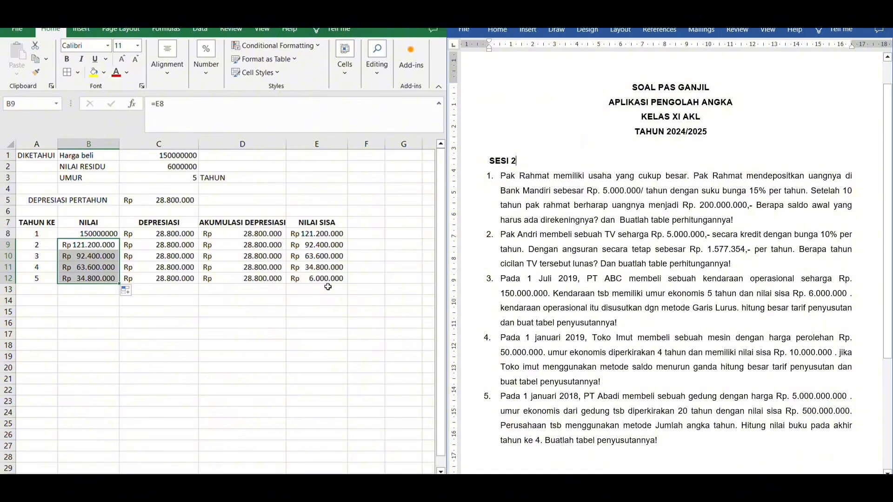
left_click_drag(47, 234, 332, 270)
left_click_drag(39, 223, 310, 281)
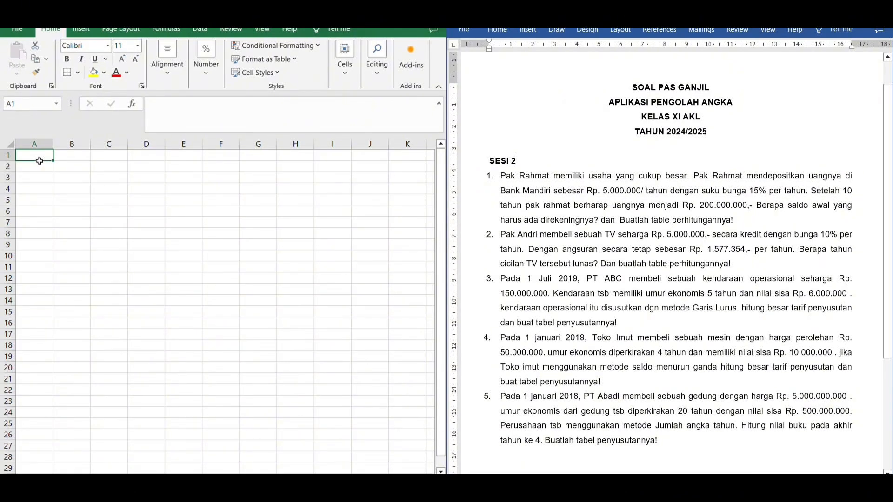
- Enter the label DIKETAHUI in A1 of the blank sheet and fit column A to it
type("DI")
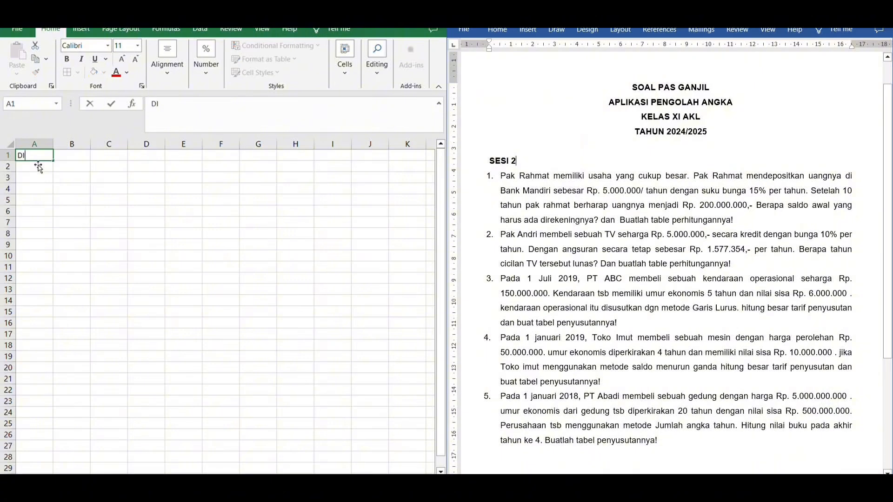
type("KETAHUI")
double_click(54, 145)
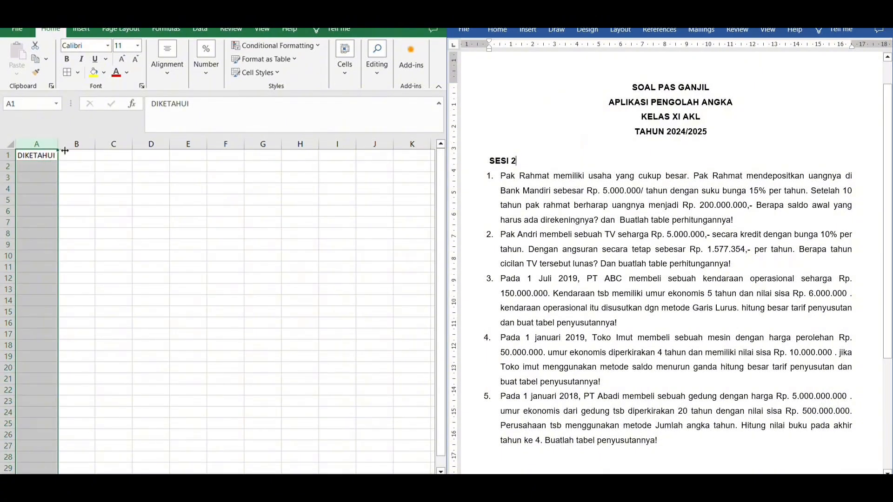
- Enter HARGA BELI in B1 with the value 50000000 in C1, and widen columns B and C
left_click(82, 167)
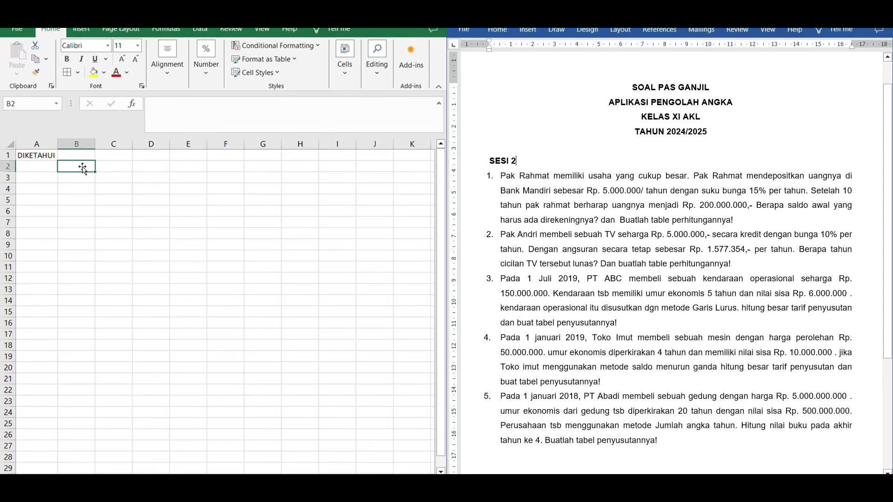
left_click(82, 160)
type("HARGA BELI")
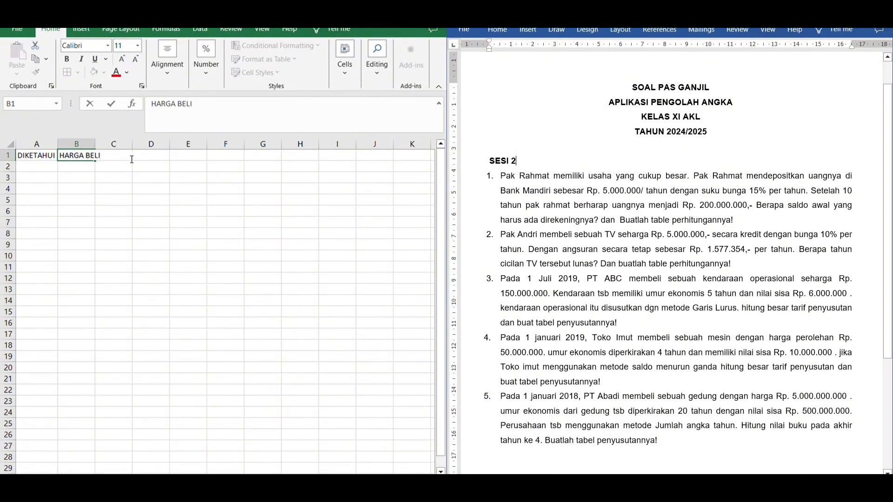
left_click_drag(76, 144, 111, 150)
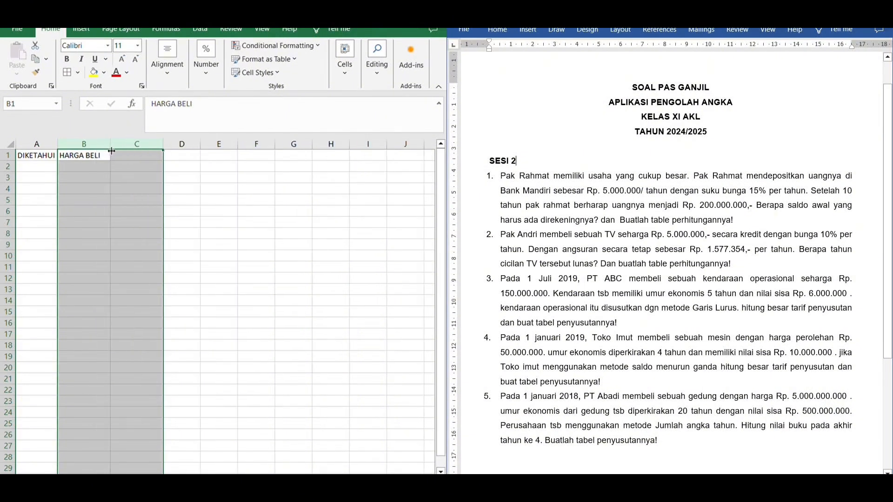
left_click(132, 156)
type("=")
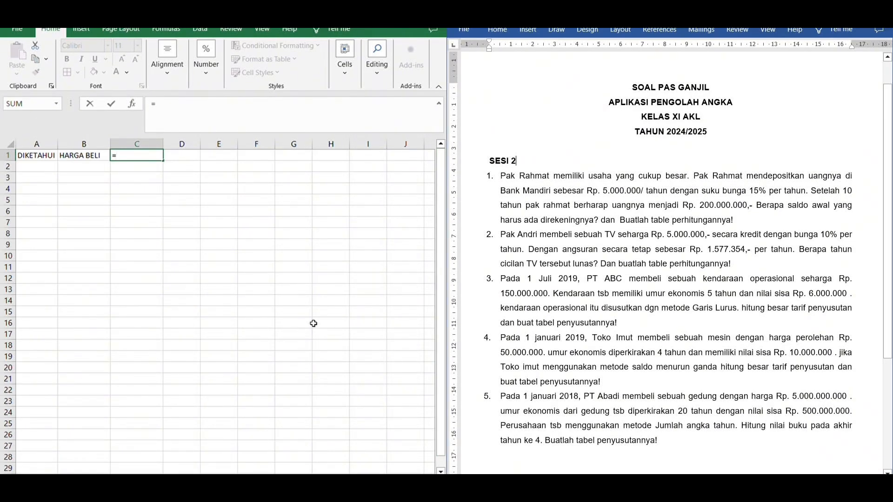
type("50000000")
key("Return")
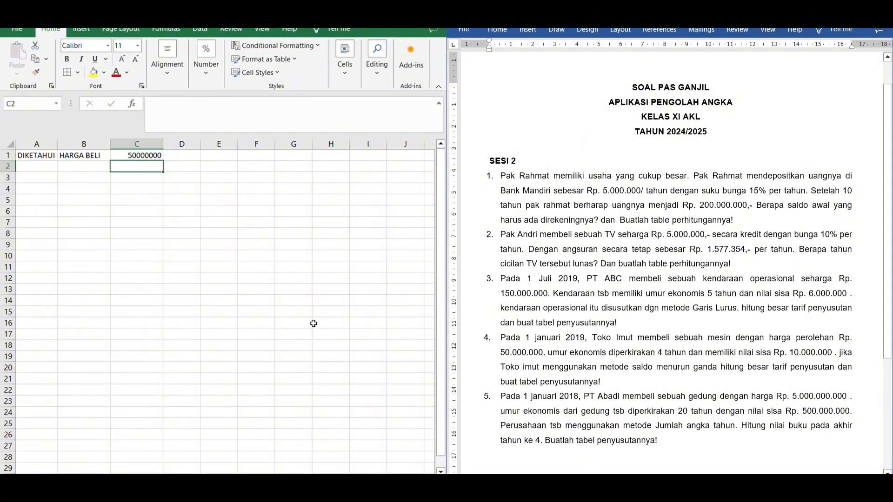
- Enter the label NILAI RESIDU in B2 with the value 10000000 in C2
left_click(95, 175)
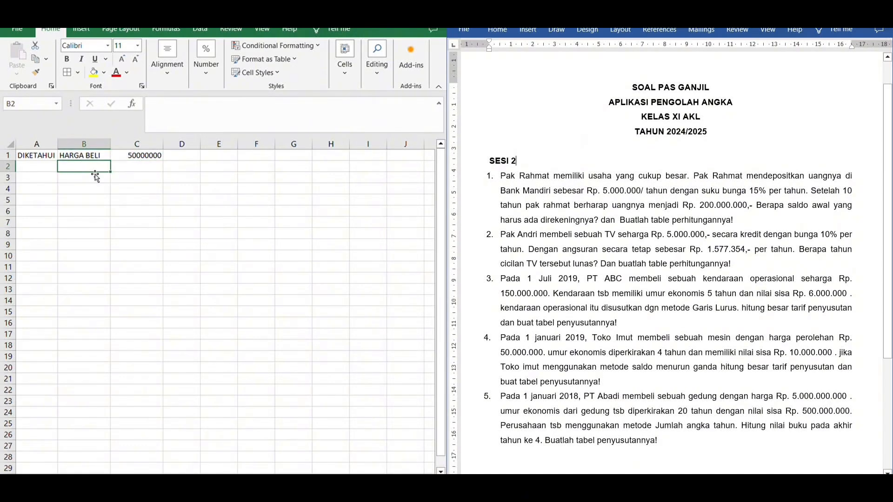
type("NILAI")
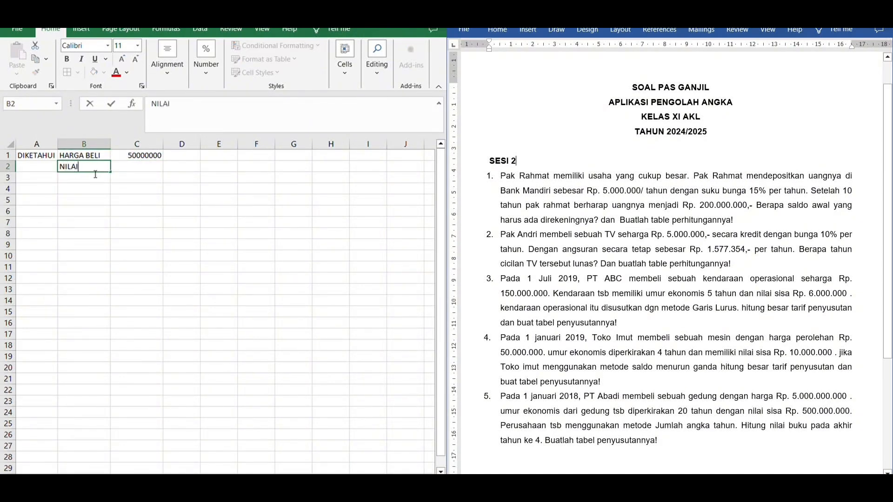
type(" RESIDU")
key("Tab")
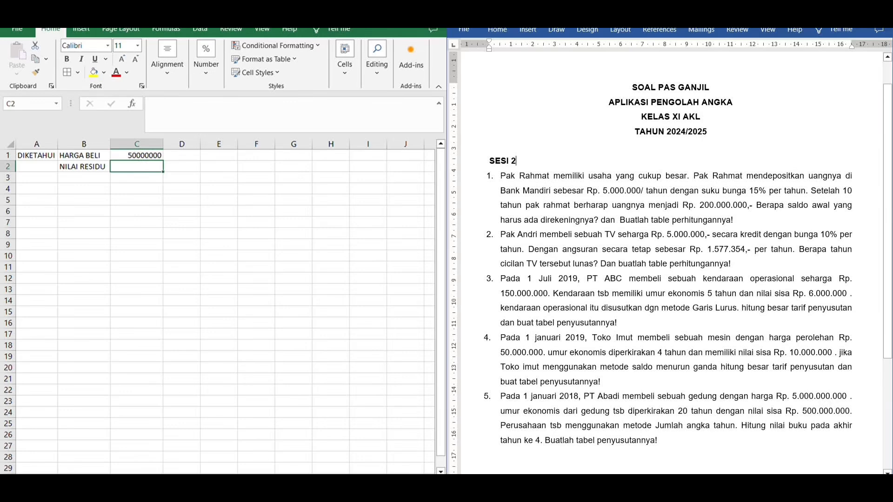
type("100")
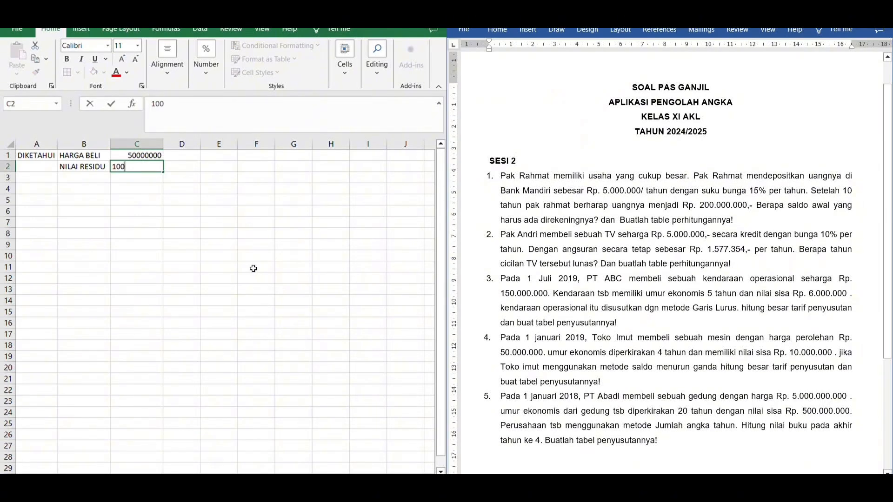
type("00000")
key("Return")
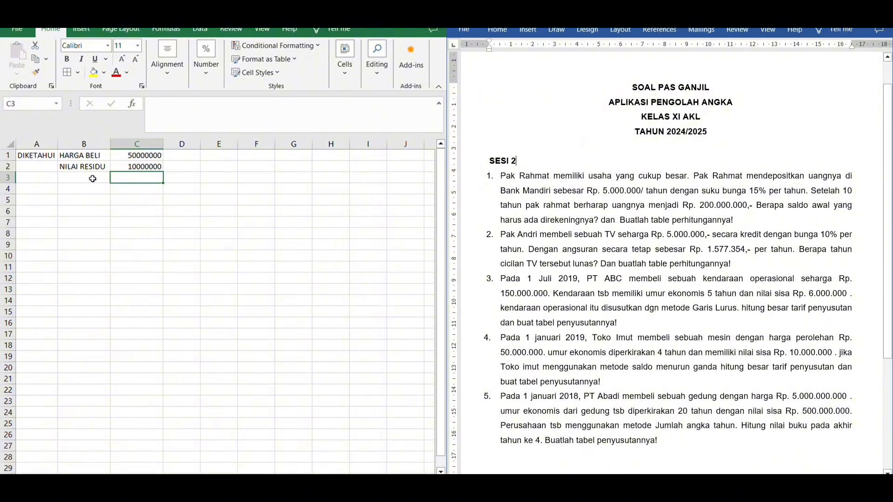
- Enter the label UMUR in B3 with the value 4 in C3 and the unit TAHUN in D3
left_click(93, 179)
type("UMUR")
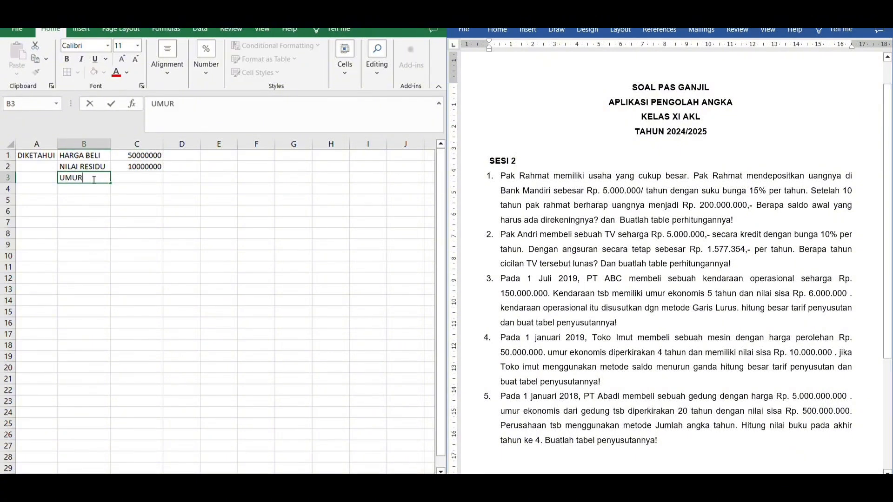
left_click(128, 179)
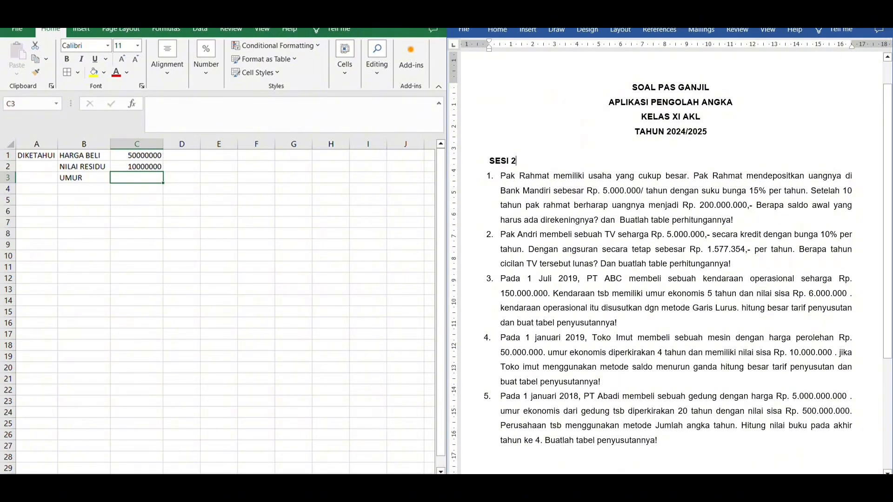
type("4")
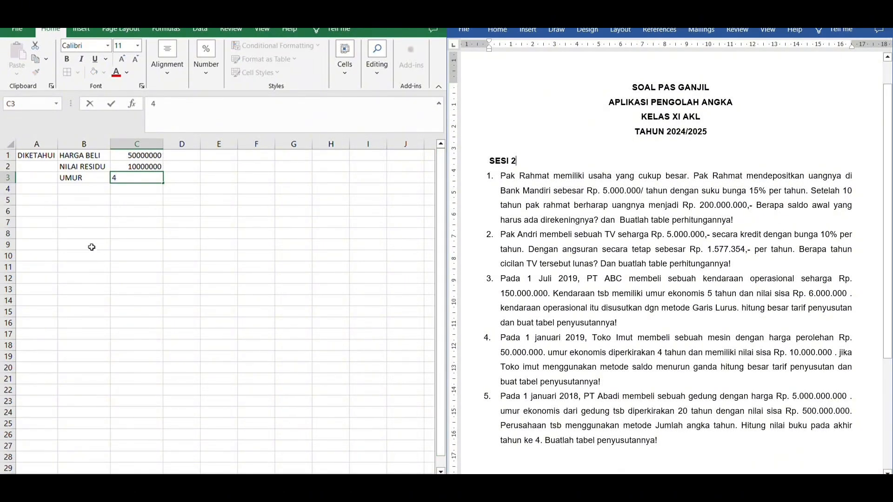
left_click(184, 183)
type("TAHUN")
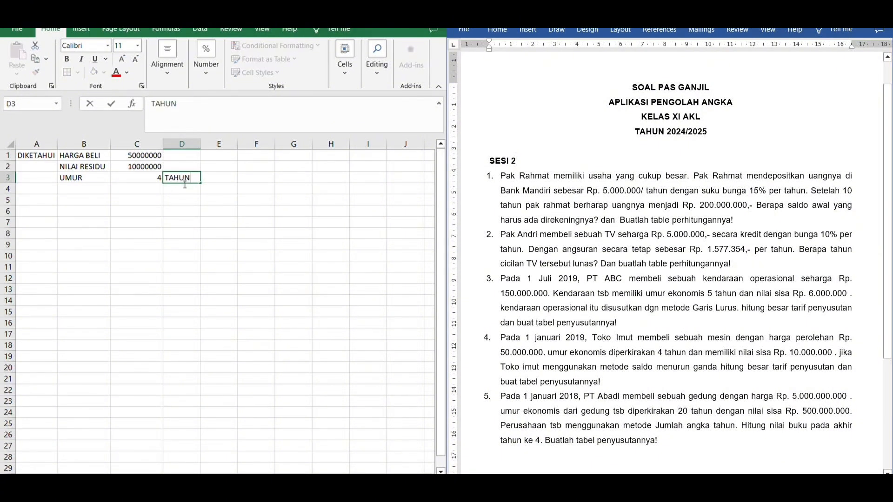
- Enter the table headers TAHUN KE, NILAI, DEPRESIASI and AKUMULASI DEPRESIASI in cells A5 to D5
mouse_move(46, 205)
left_mouse_down()
mouse_move(66, 205)
mouse_move(55, 203)
left_mouse_up()
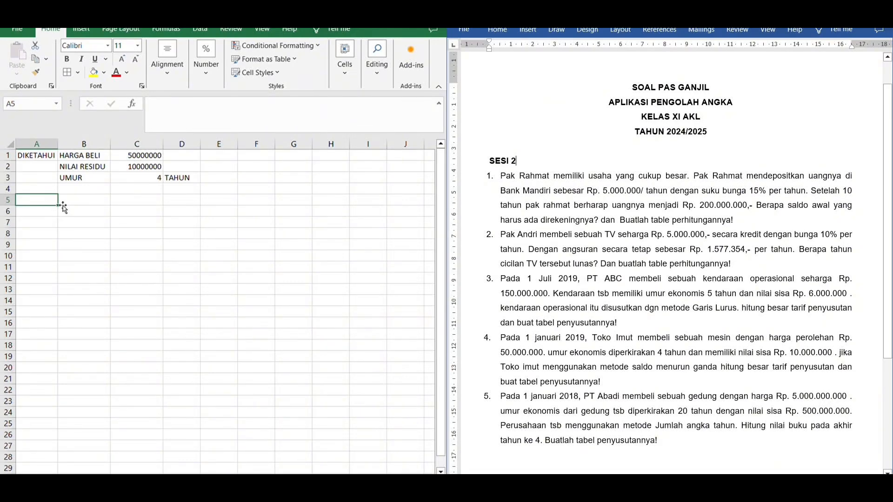
type("TAHUN KE")
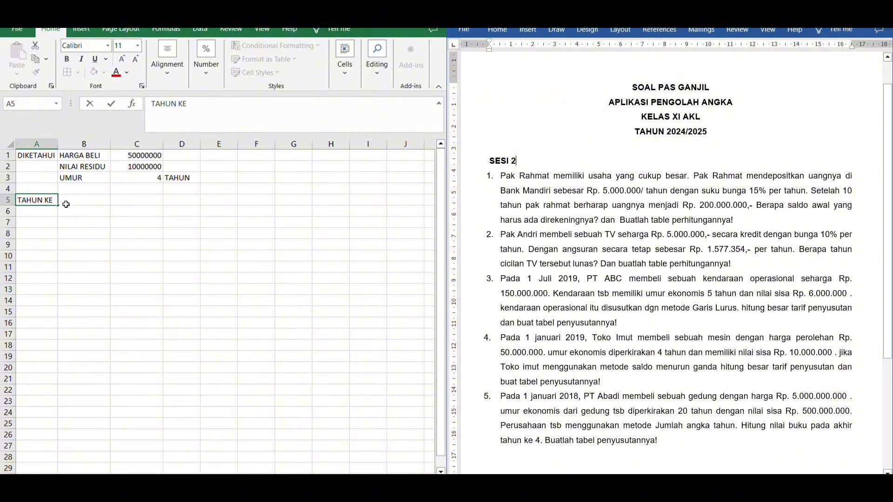
left_click(65, 205)
type("NI")
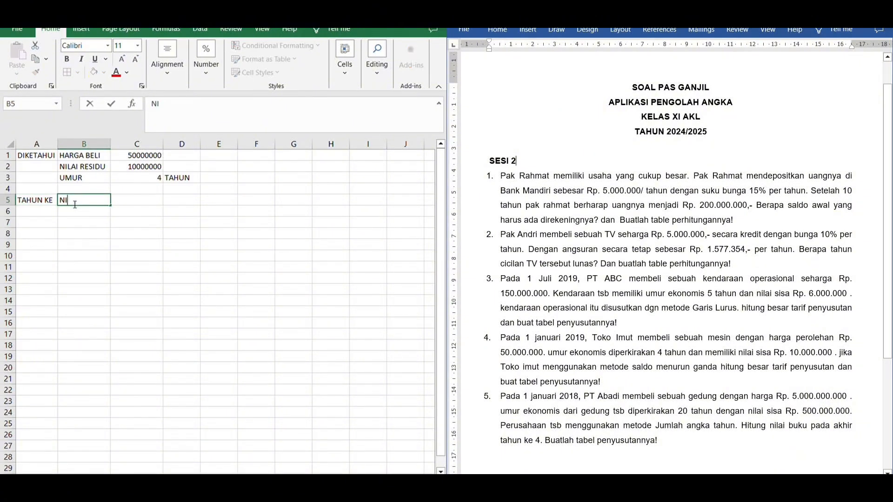
type("LAI")
left_click(141, 201)
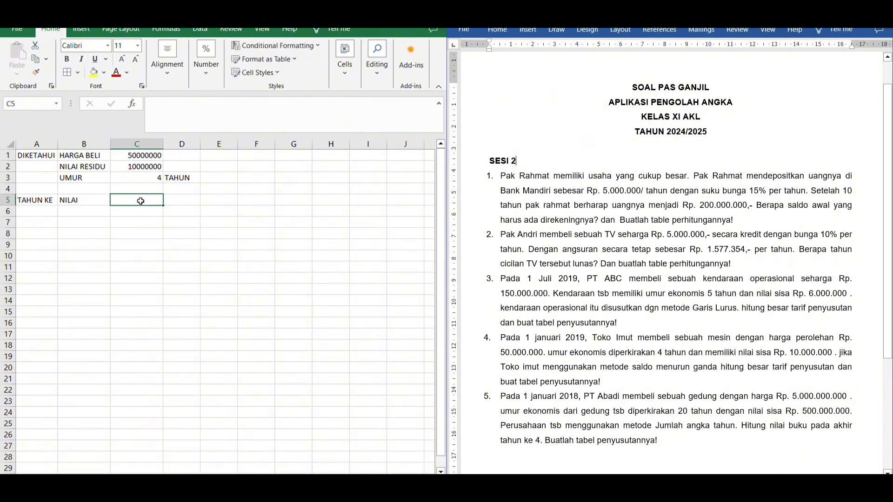
type("DEPRE")
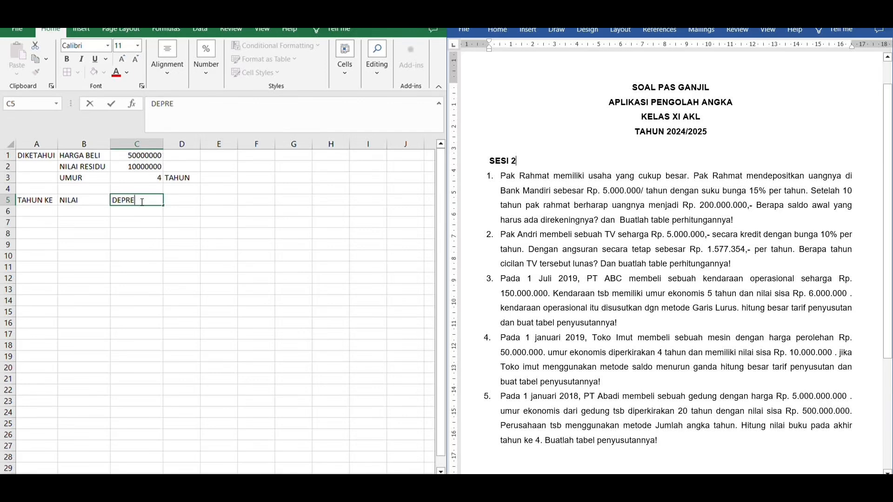
type("SIASI")
left_click(186, 201)
type("AKUMULASI")
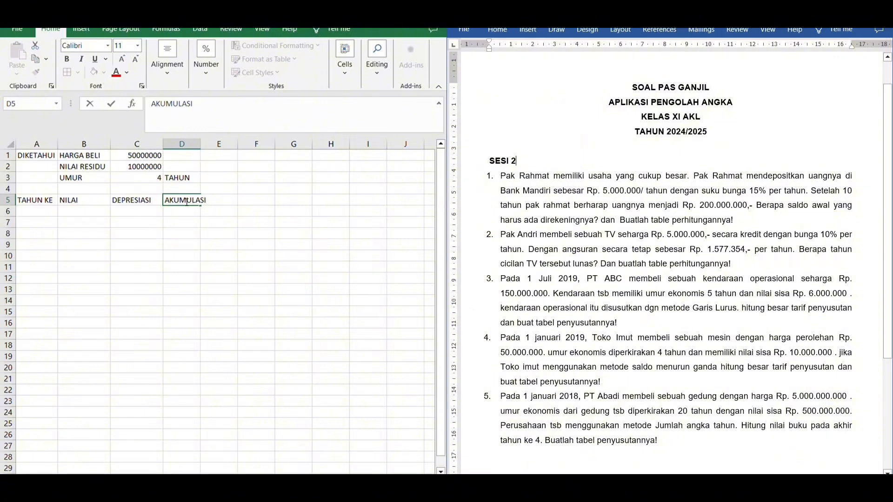
type(" DEPRESIASI")
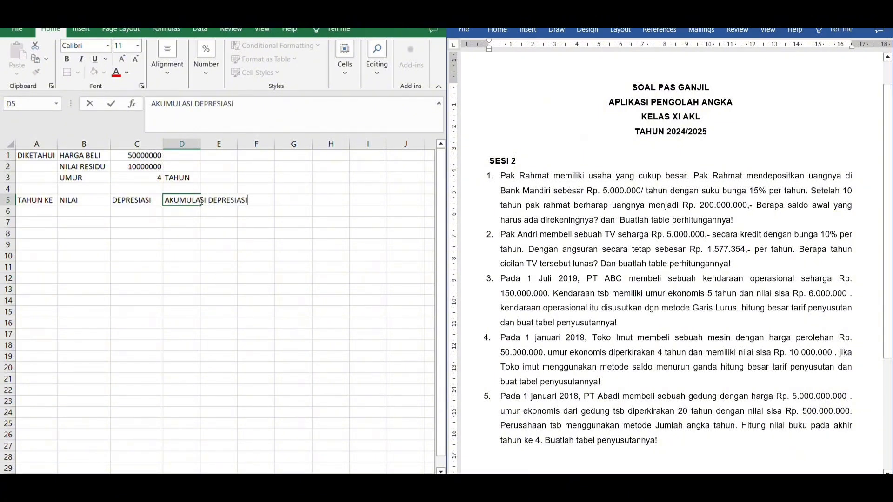
key("Return")
- Wrap the AKUMULASI DEPRESIASI header in D5, widen column D to fit each word, and reduce row 5 to two text lines
left_click(191, 200)
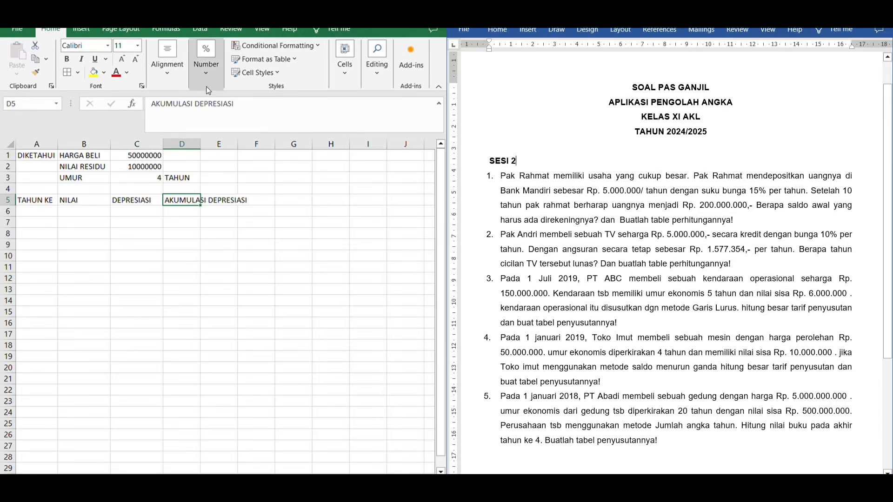
left_click(179, 78)
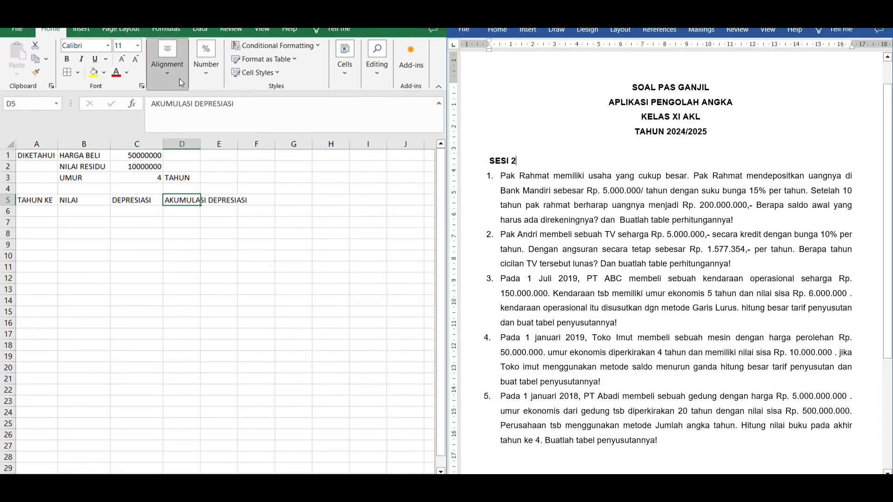
left_click(243, 98)
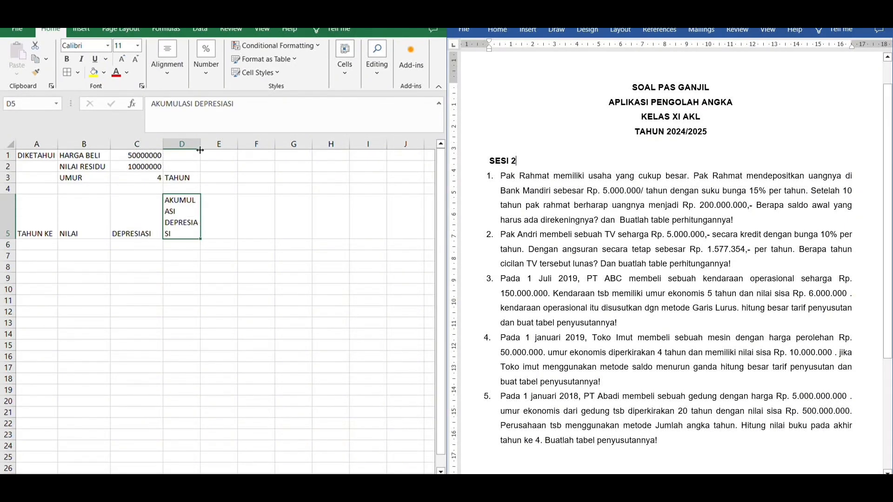
left_click_drag(212, 151, 225, 150)
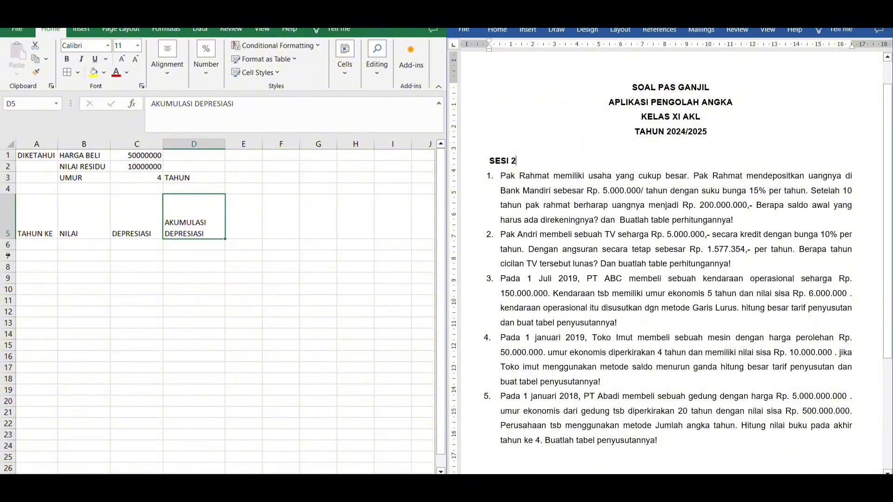
left_click_drag(9, 245, 269, 208)
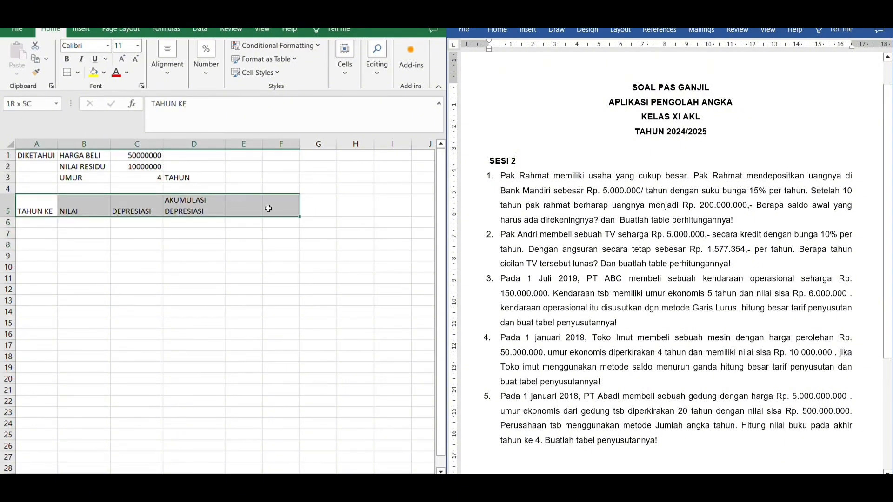
- Center the table headers in row 5 both vertically and horizontally
left_click(155, 72)
left_click(174, 108)
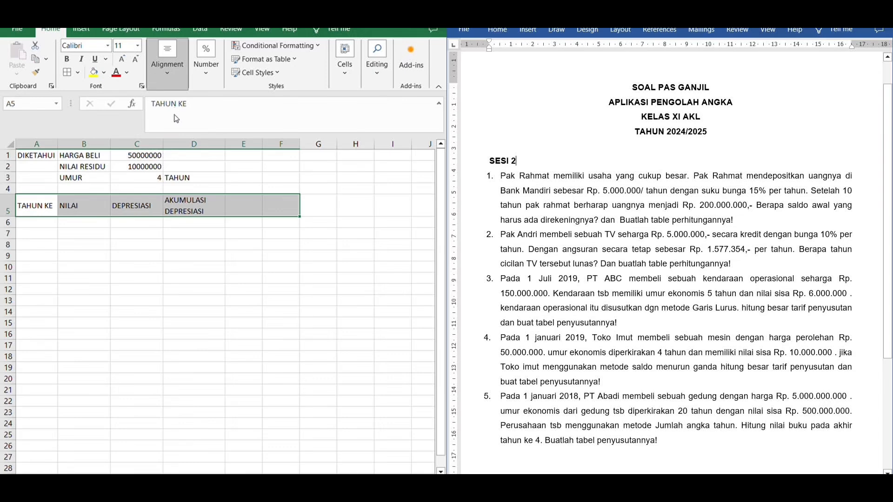
left_click(175, 116)
- Enter the header NILAI SISA in E5 and widen column E slightly
left_click(251, 205)
left_click(251, 205)
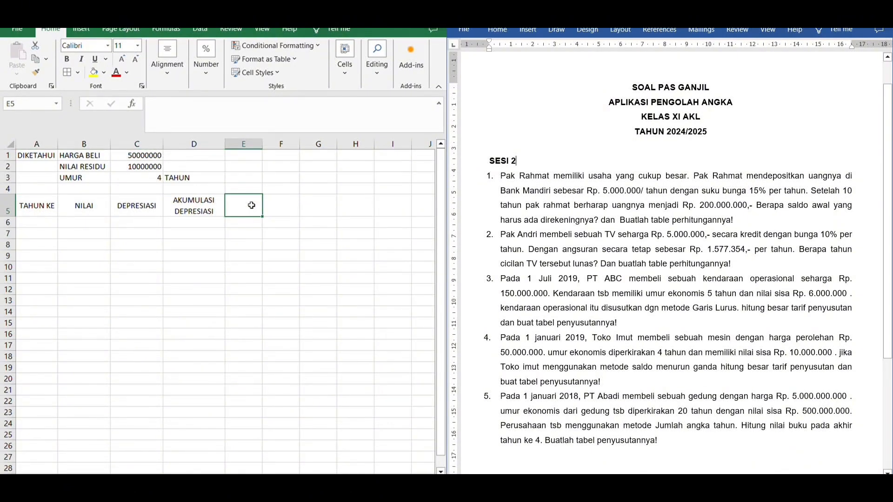
type("NILAI")
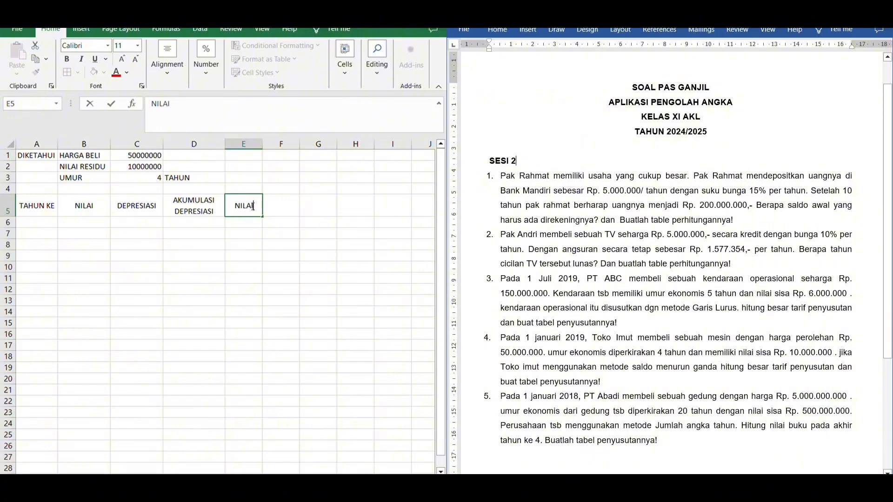
type(" SISA")
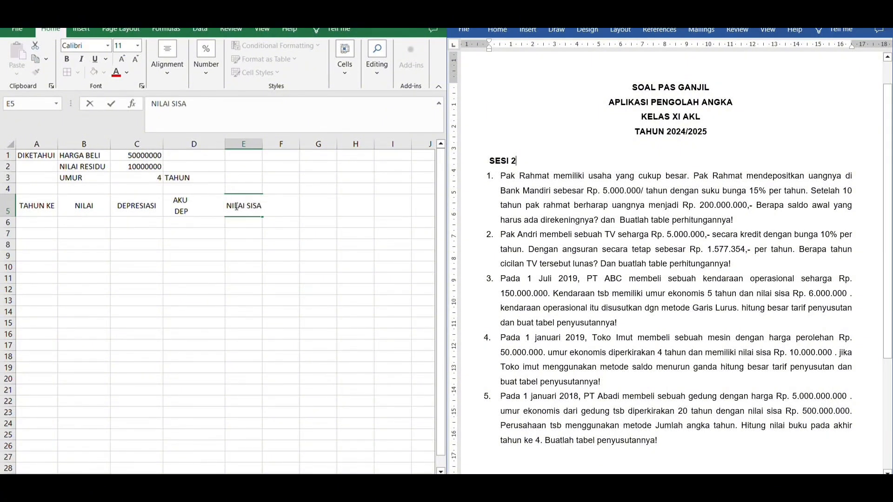
left_click(225, 237)
left_click_drag(263, 148, 279, 150)
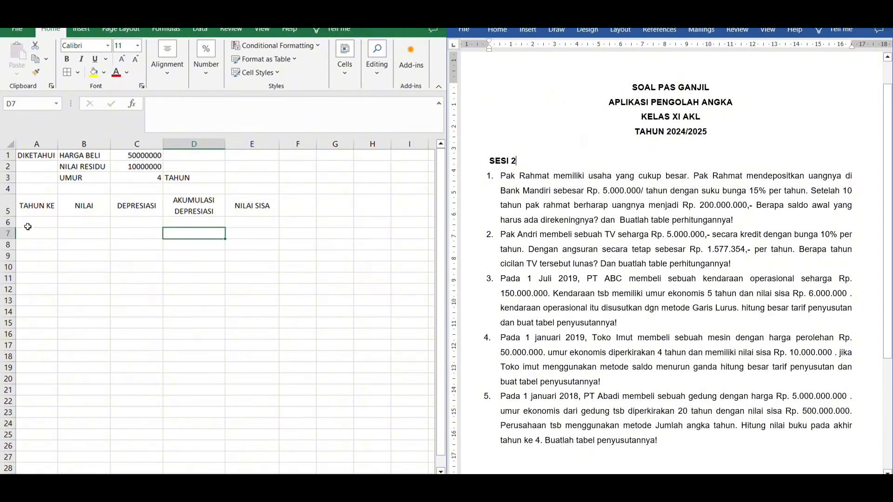
- Number the years 1 to 4 under TAHUN KE in cells A6 to A9
left_click(28, 227)
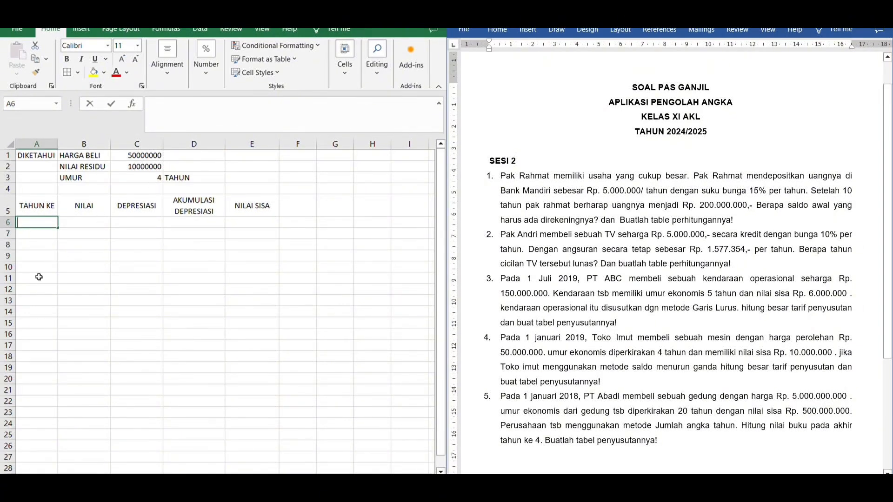
type("1")
key("Return")
type("2")
key("Return")
type("3")
key("Return")
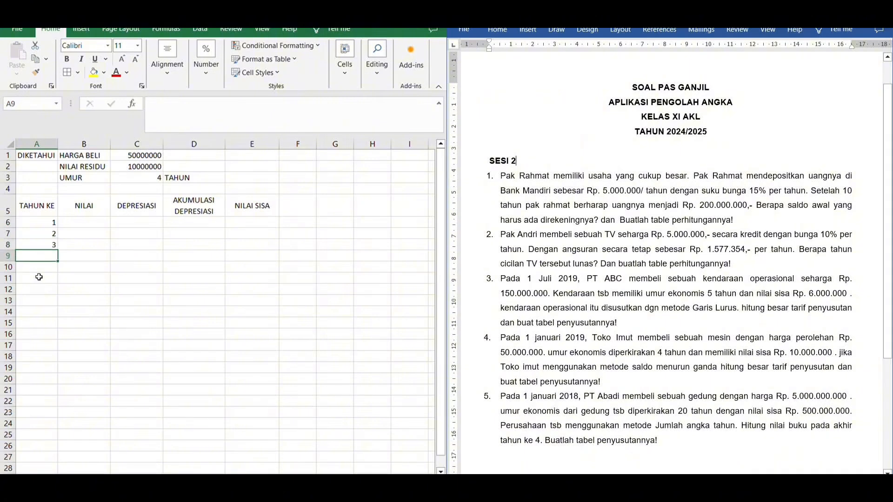
type("4")
- Link the first-year NILAI in B6 to the purchase price with =C1
left_click(86, 227)
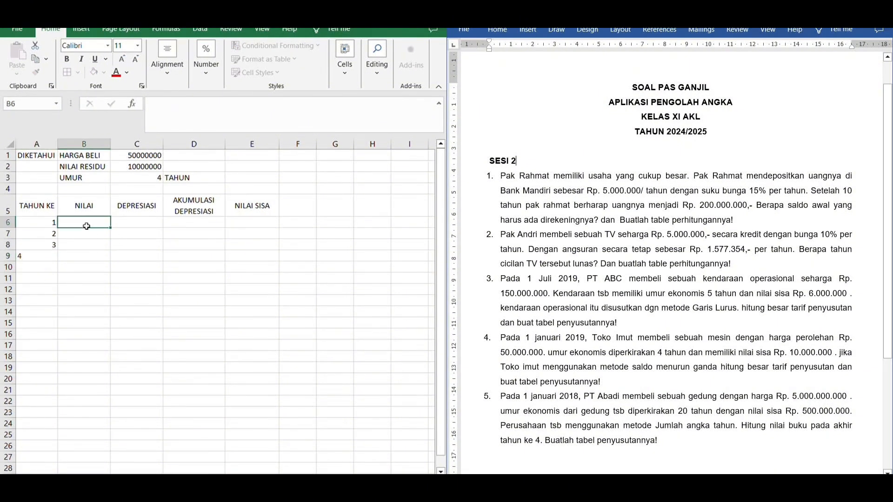
type("=")
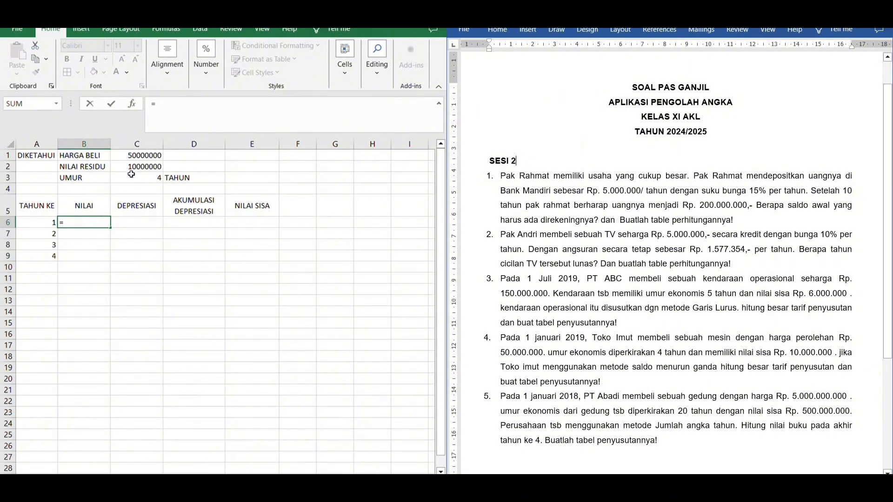
left_click(138, 159)
key("Return")
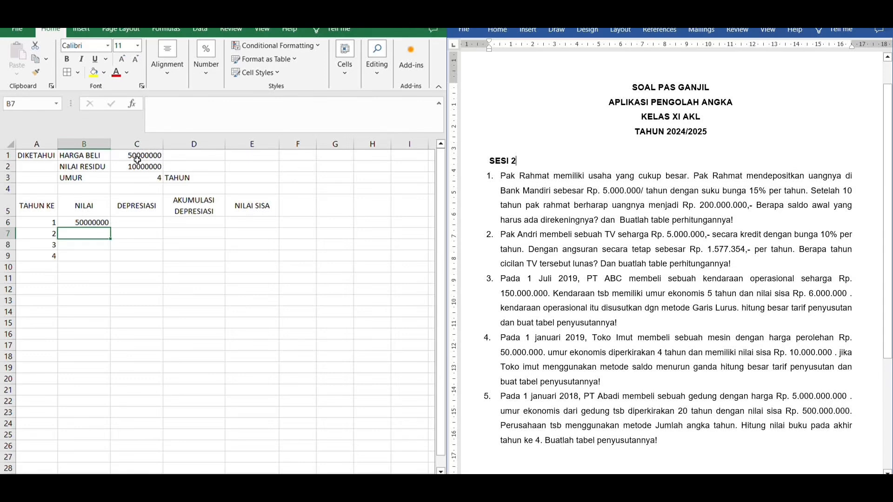
- Format B6:E9 as Rupiah (Rp) amounts and fit column B to its contents
left_click_drag(100, 223, 269, 258)
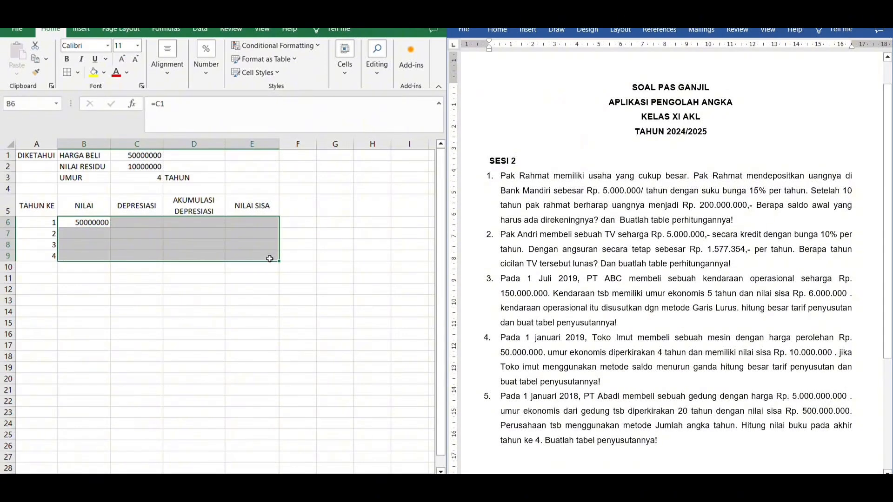
left_click(207, 63)
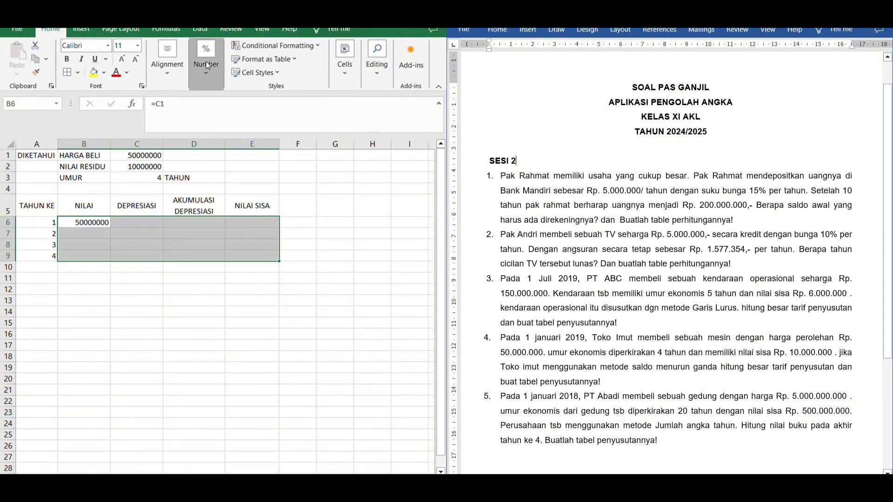
left_click(199, 119)
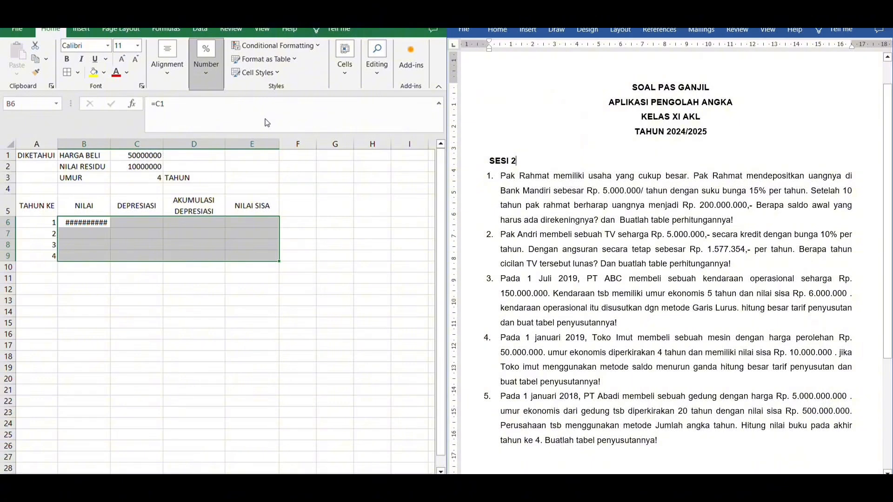
double_click(112, 147)
- Format the HARGA BELI and NILAI RESIDU amounts in C1:C2 as Rupiah (Rp) and widen column C to fit them
left_click_drag(147, 156, 146, 167)
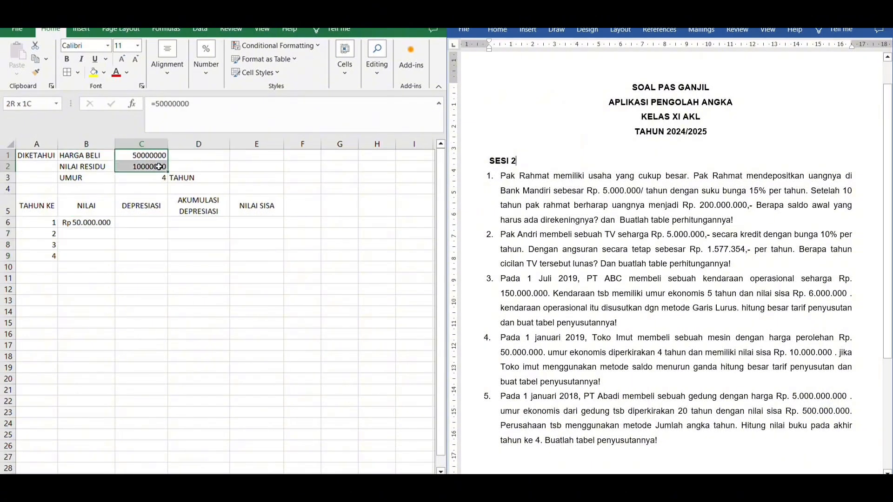
left_click(204, 77)
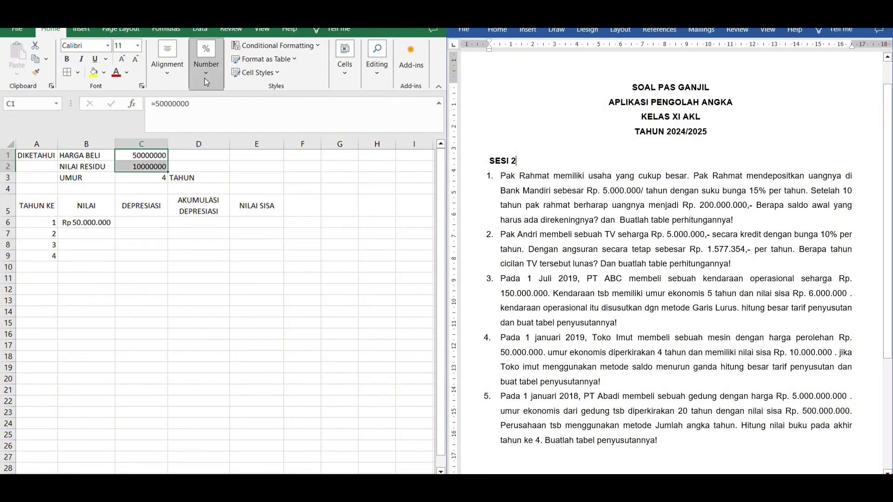
left_click(200, 120)
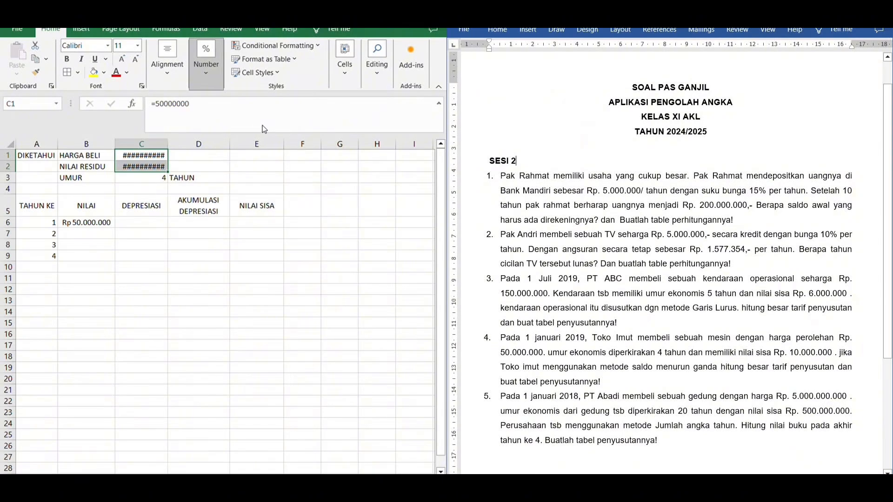
left_click_drag(168, 144, 186, 146)
- Enter a DDB formula in C6 that uses the price in C1, the residual value in C2 and the life in C3
left_click(152, 223)
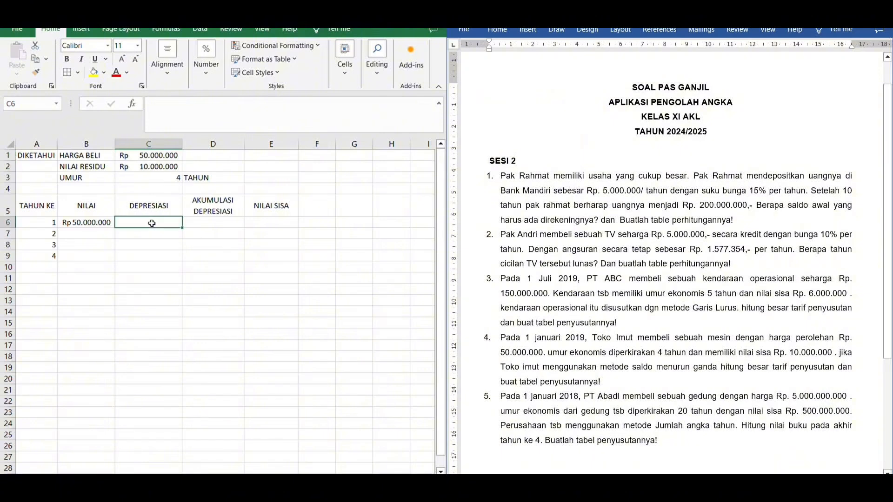
type("=")
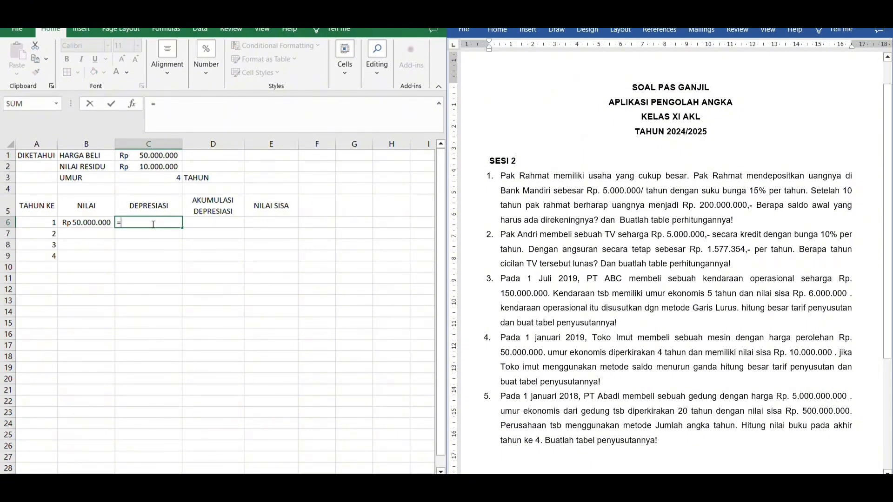
type("DDB(")
left_click(173, 156)
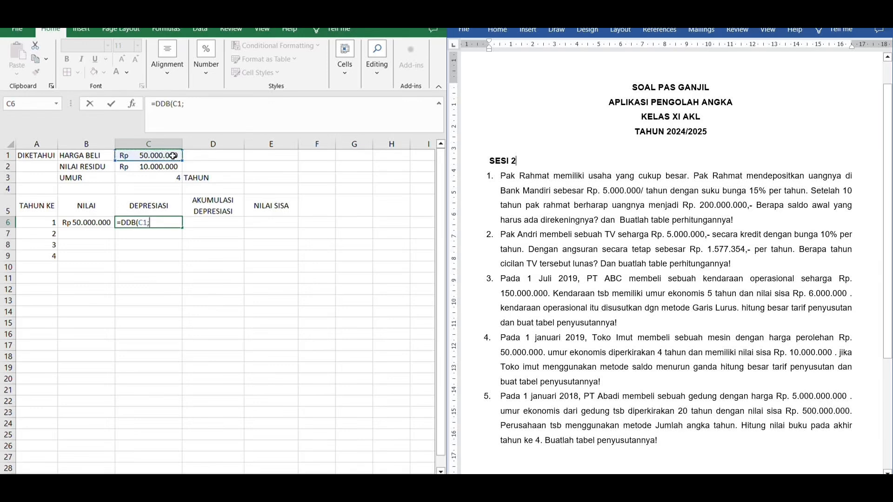
type(";")
left_click(173, 167)
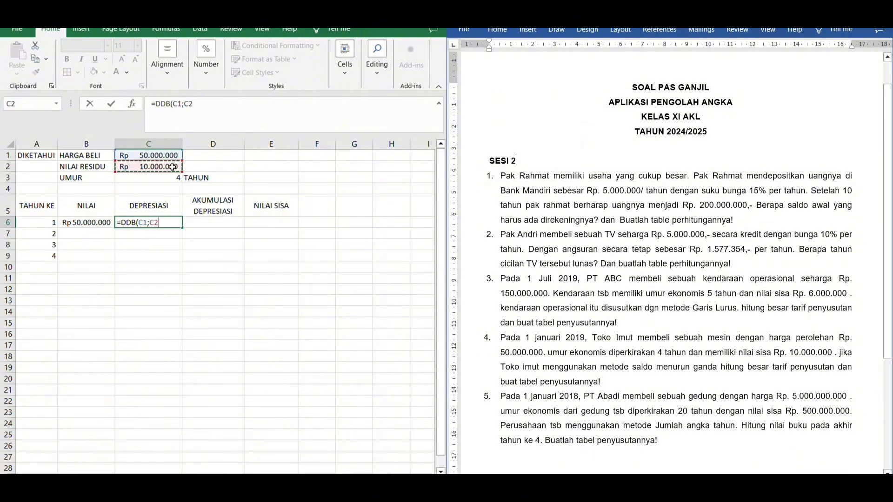
type(";")
left_click(179, 180)
type(";")
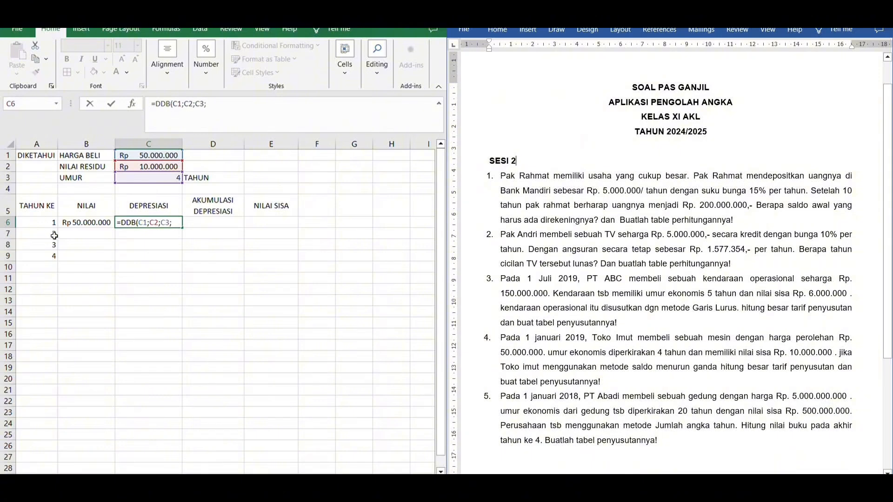
key("Return")
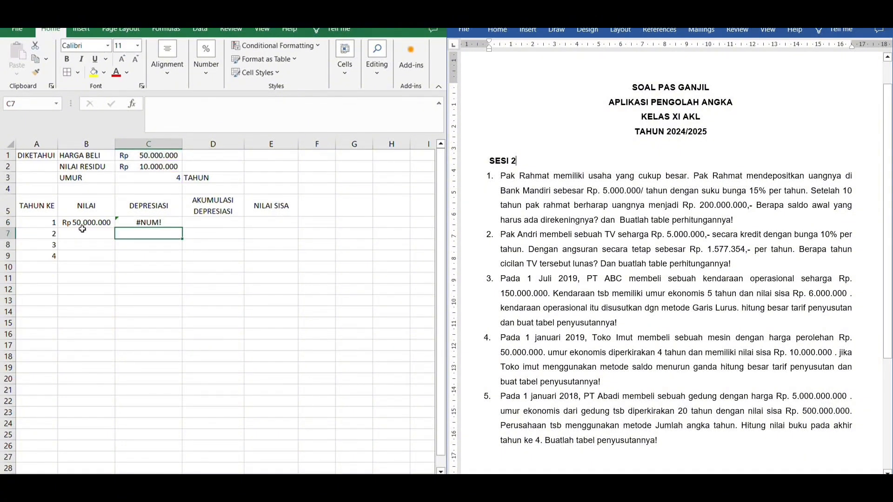
- Add A6 as the period in the C6 formula, making it =DDB(C1;C2;C3;A6)
left_click(144, 227)
double_click(145, 227)
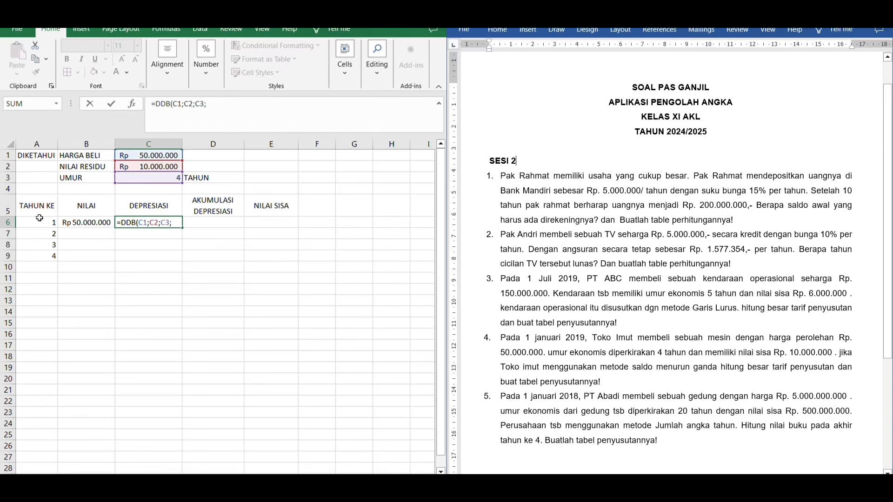
left_click(52, 224)
key("Return")
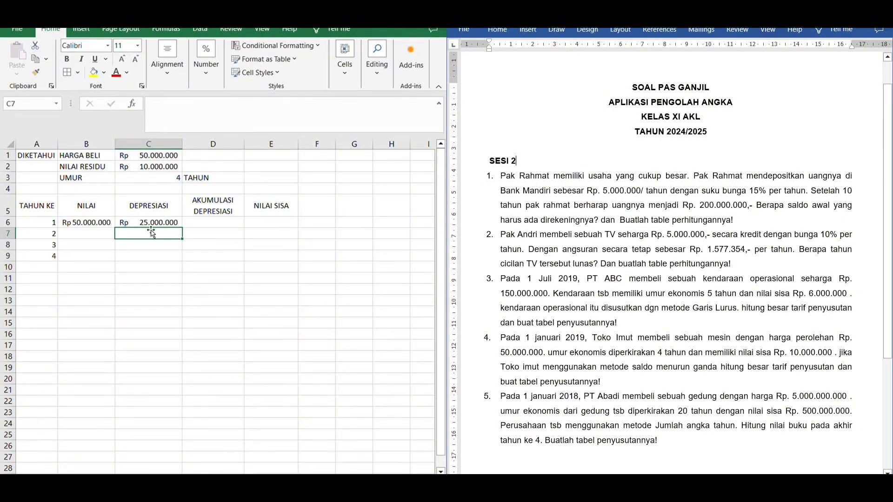
- Set the first-year accumulated depreciation in D6 to =C6
left_click(197, 222)
type("=")
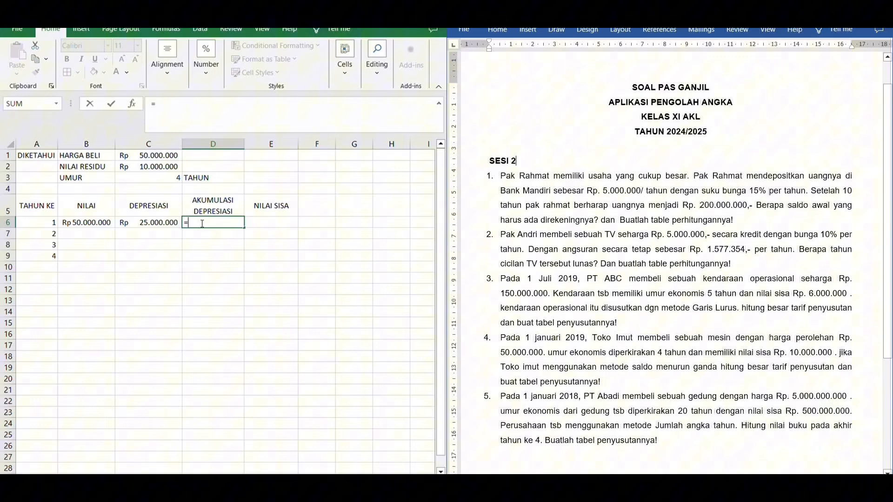
left_click(170, 226)
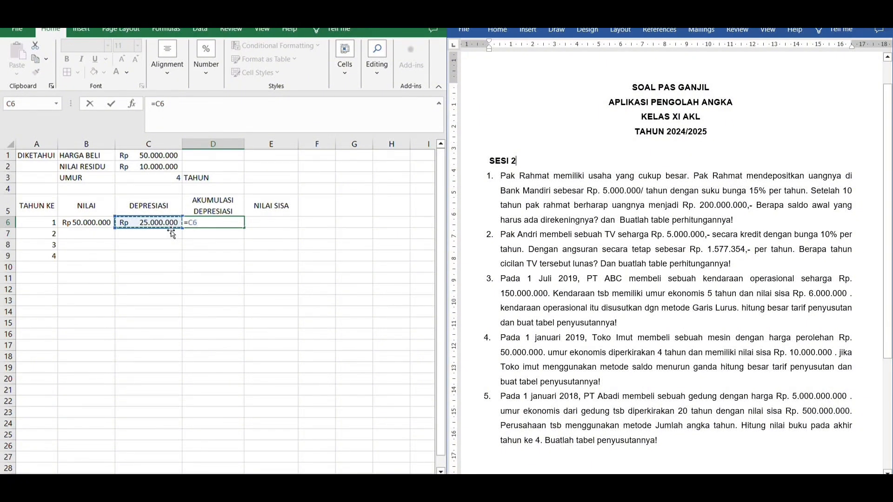
key("Return")
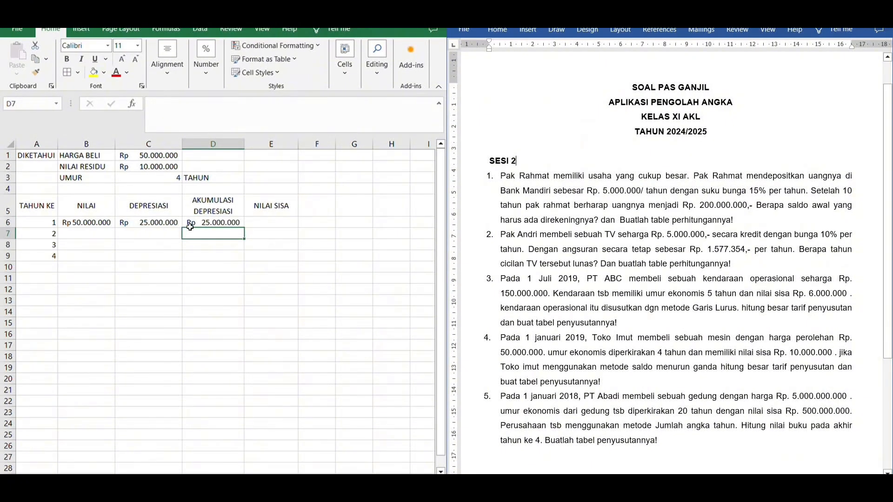
- Calculate the first-year NILAI SISA in E6 as =B6-C6 and widen column E to fit the amount
left_click(264, 228)
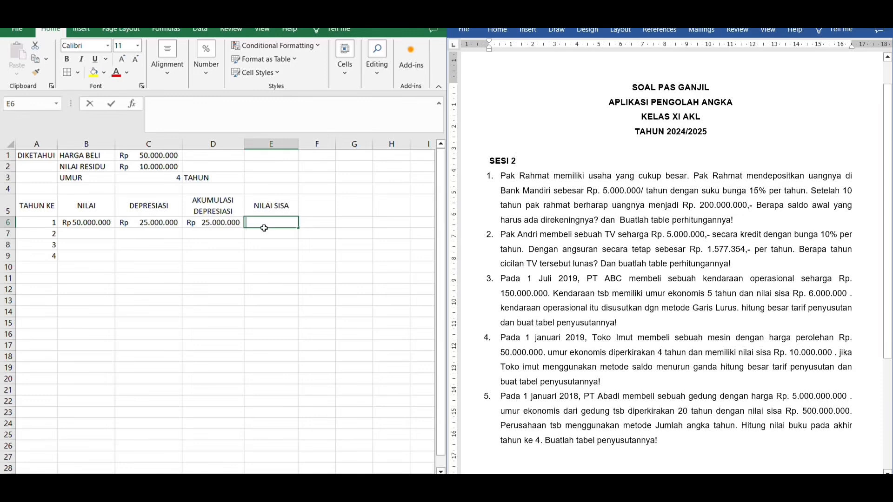
type("=")
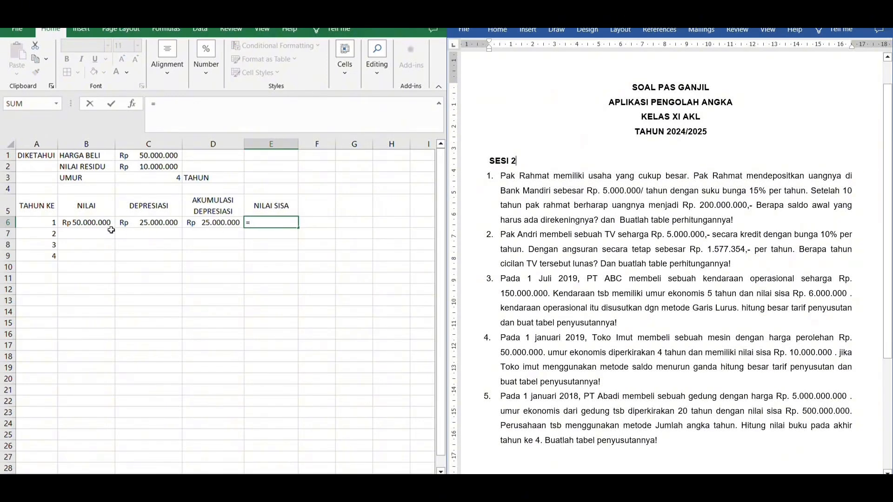
left_click(101, 226)
type("-")
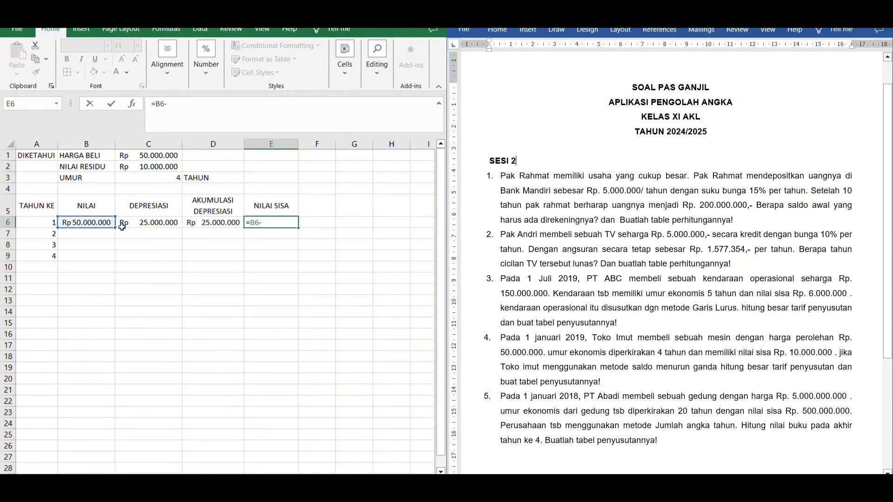
left_click(140, 226)
key("Return")
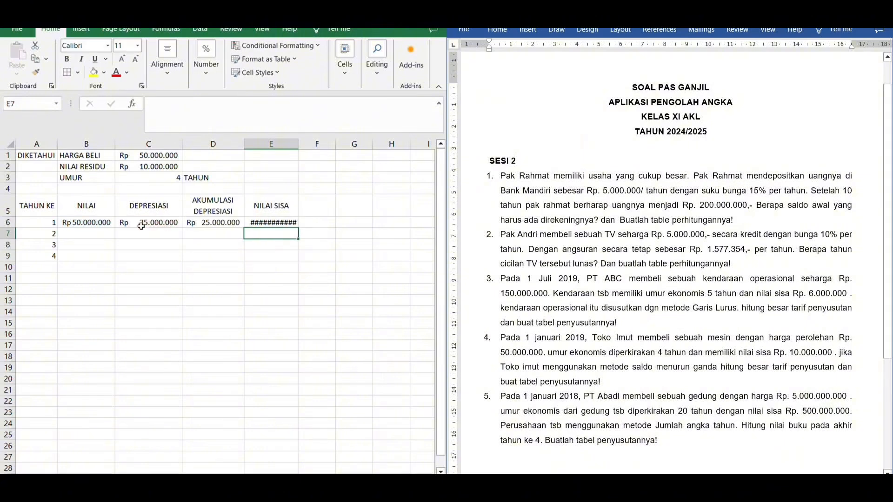
left_click_drag(299, 145, 312, 147)
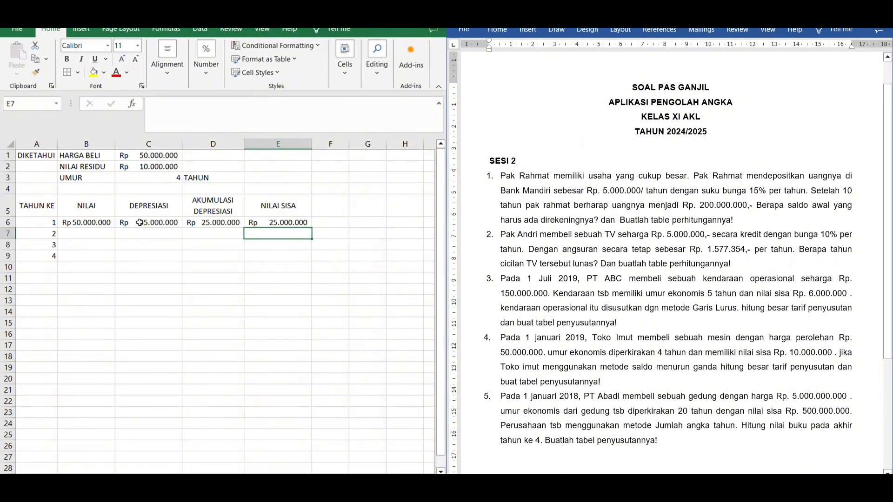
- Set the second-year NILAI in B7 to the previous year's remaining value with =E6
left_click(108, 235)
type("=")
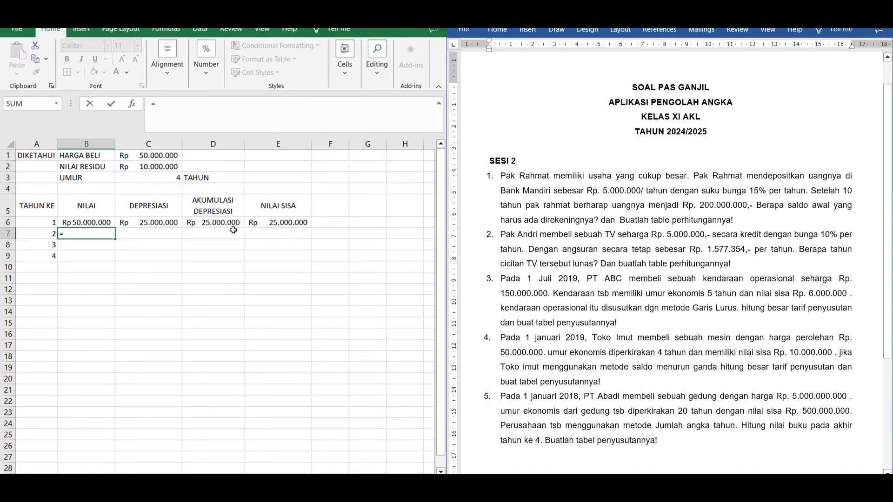
left_click(271, 228)
key("Return")
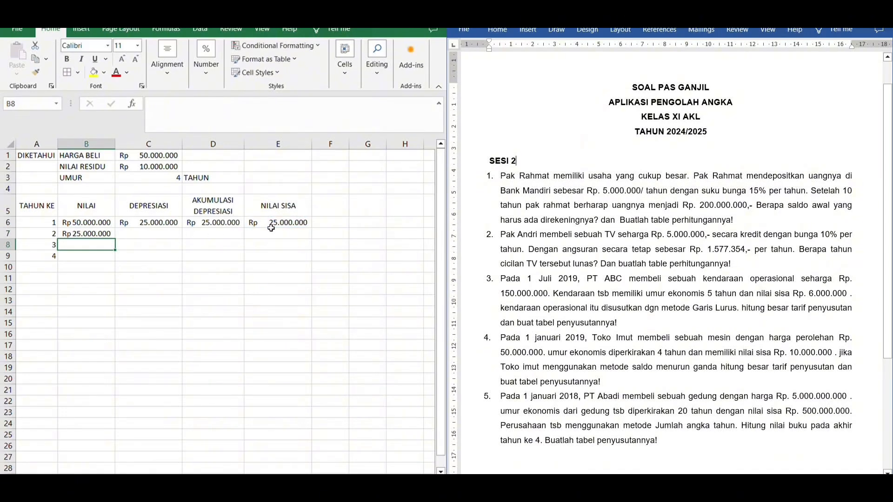
- Fill the DEPRESIASI formula in C6 and the AKUMULASI DEPRESIASI formula in D6 down through row 9
left_click(157, 228)
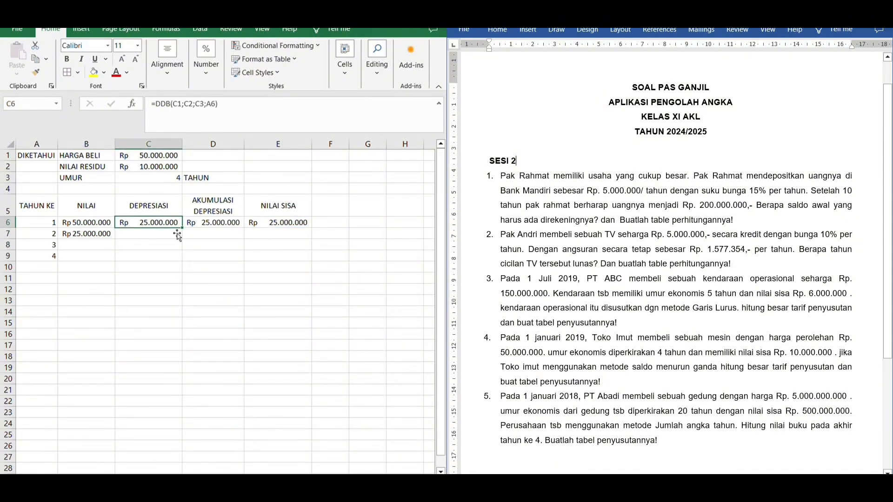
left_click_drag(182, 228, 187, 257)
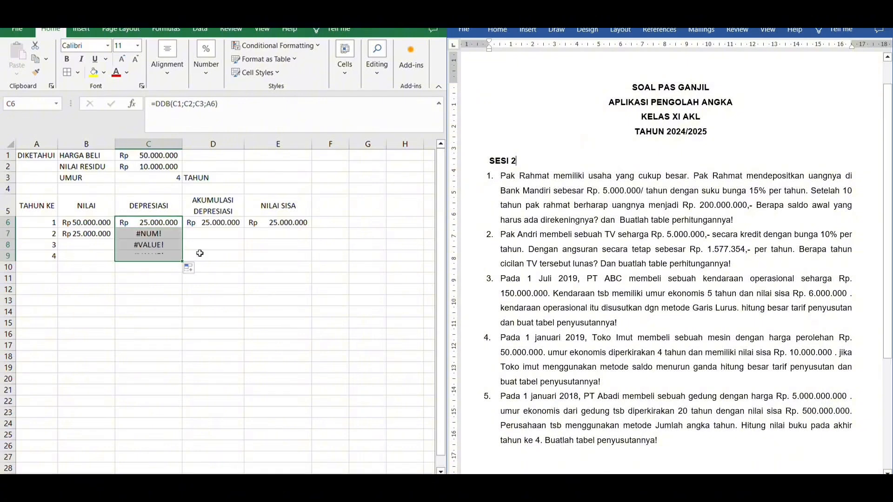
left_click(228, 225)
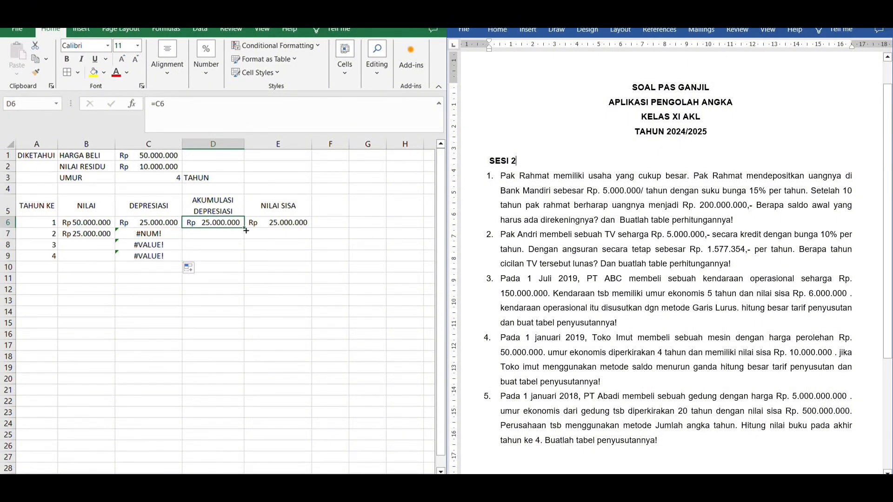
left_click_drag(246, 231, 245, 264)
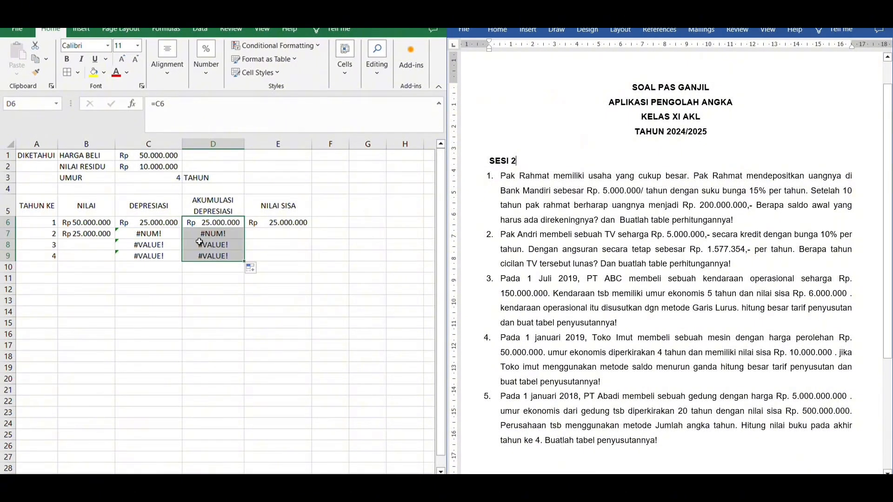
- Make the first three references in C6 absolute, giving =DDB($C$1;$C$2;$C$3;A6), and fill the formula down to C9
double_click(166, 227)
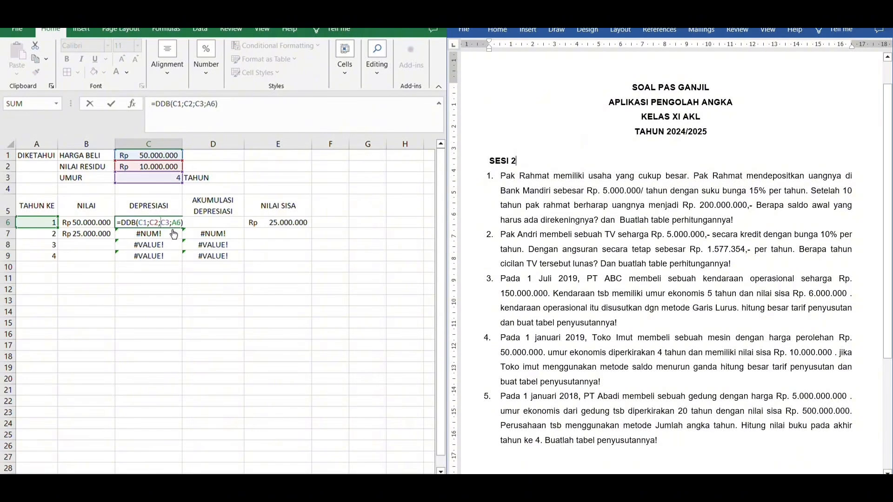
left_click_drag(139, 223, 175, 228)
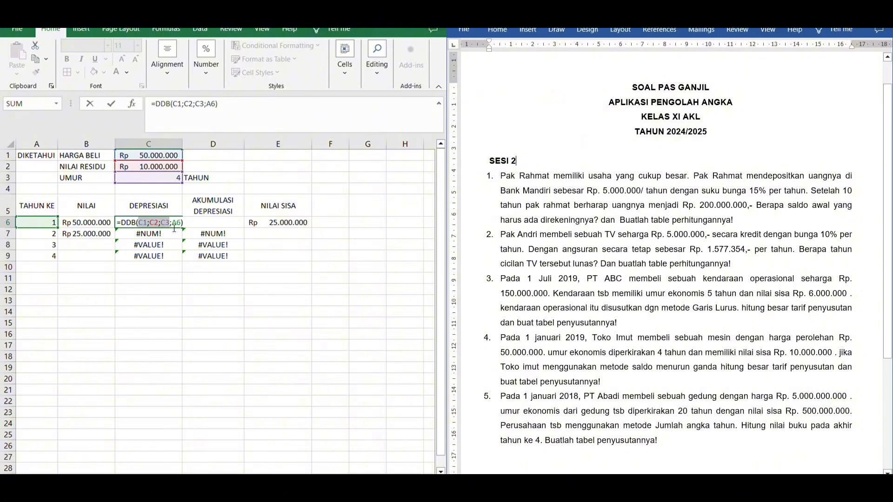
key("F4")
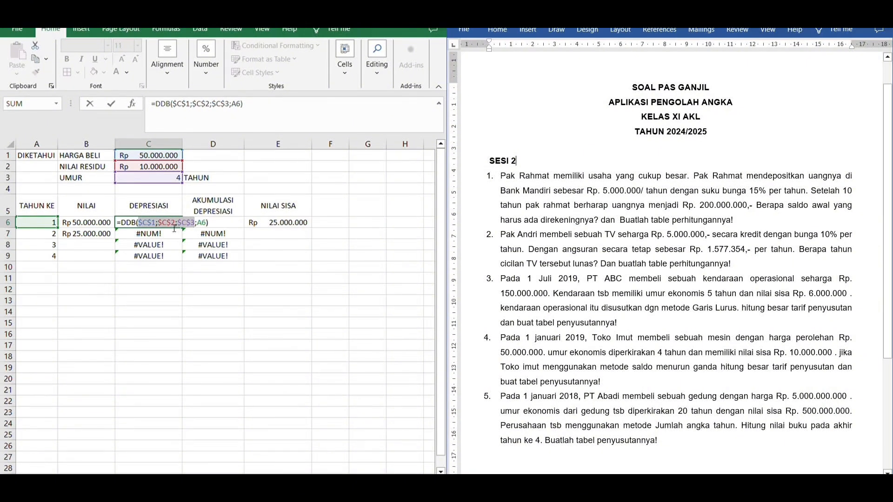
key("ctrl+Return")
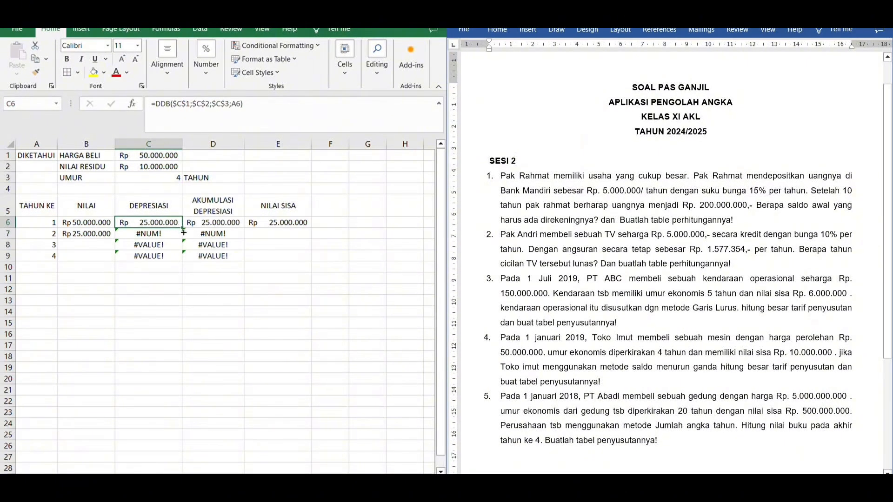
left_click_drag(183, 232, 184, 258)
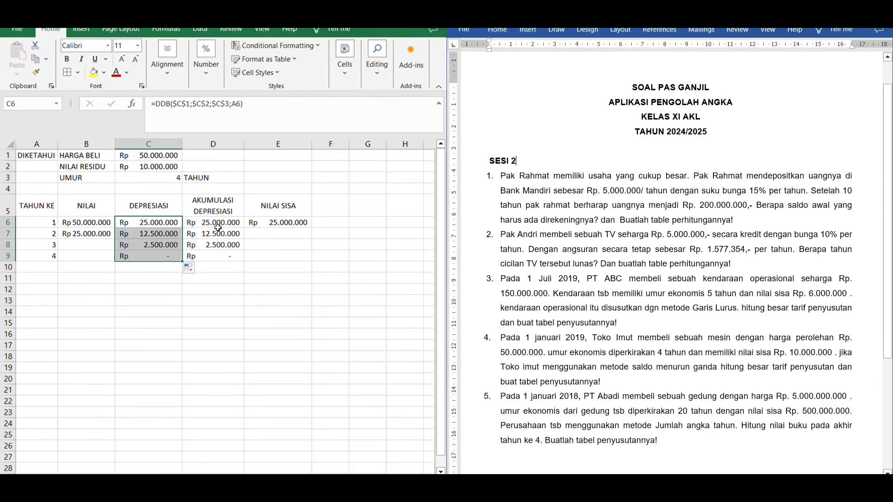
- Fill the NILAI SISA formula from E6 down to E9 and the NILAI formula from B7 down to B9
left_click(257, 226)
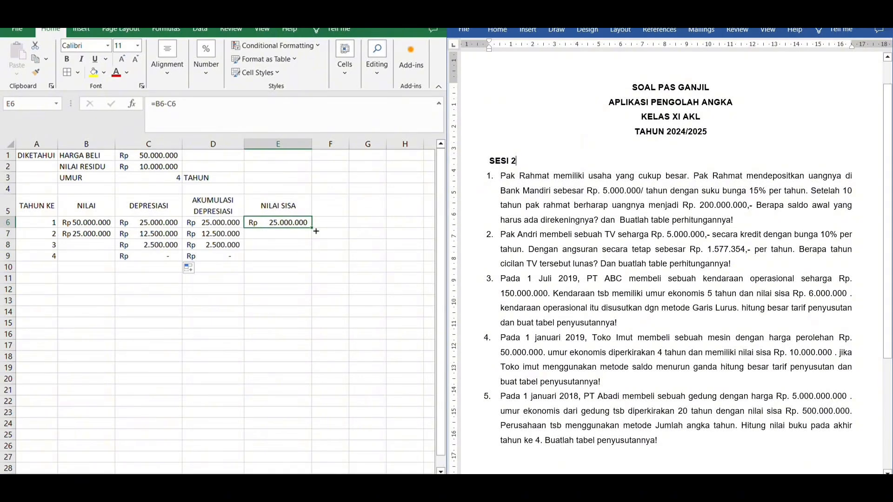
left_click_drag(316, 231, 315, 267)
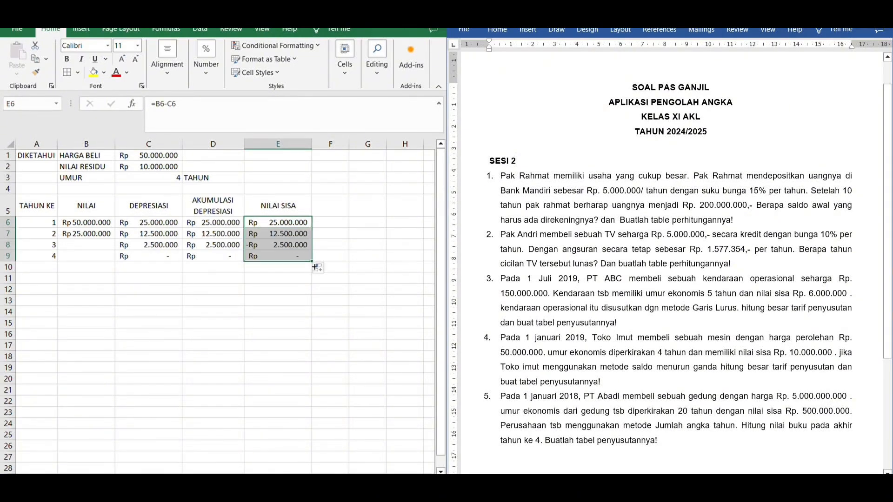
left_click(111, 237)
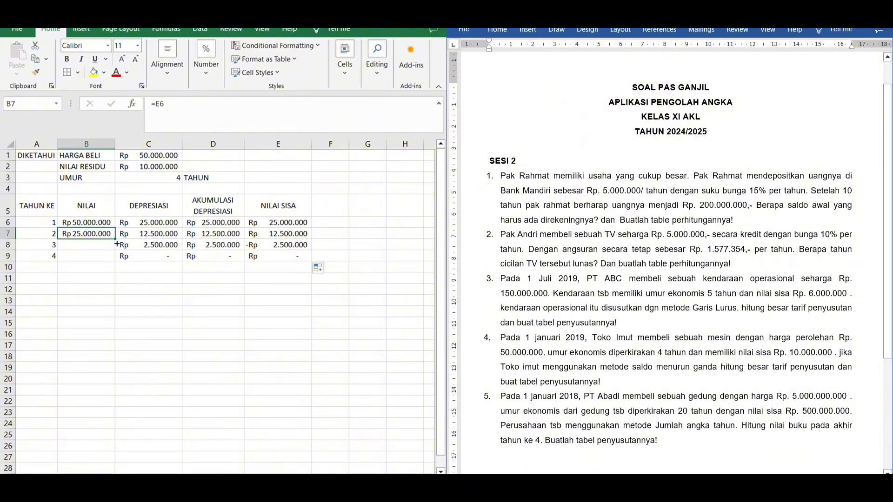
left_click_drag(115, 239, 119, 264)
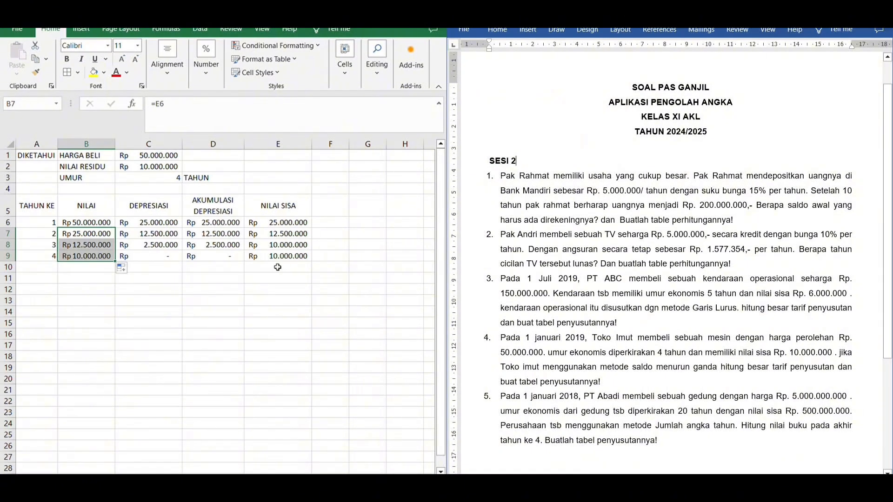
- Center the year numbers in A6:A9 and make the table headers in A5:E5 bold
left_click_drag(49, 223, 49, 256)
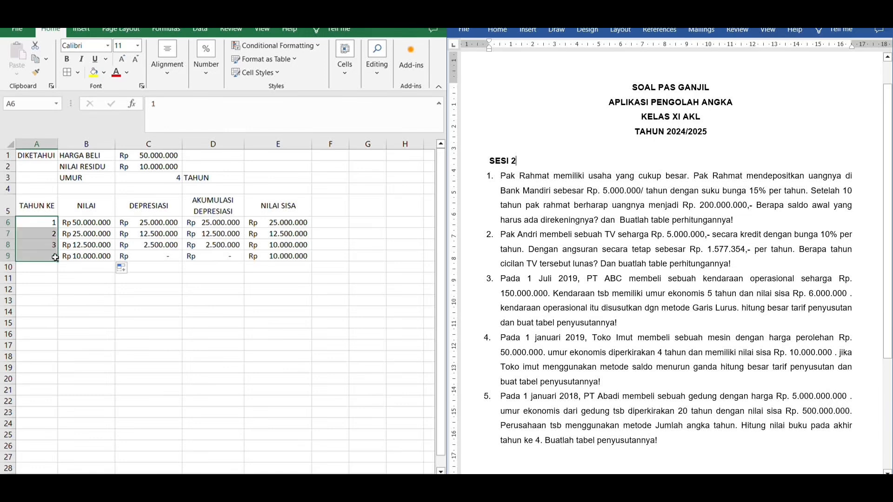
left_click(165, 83)
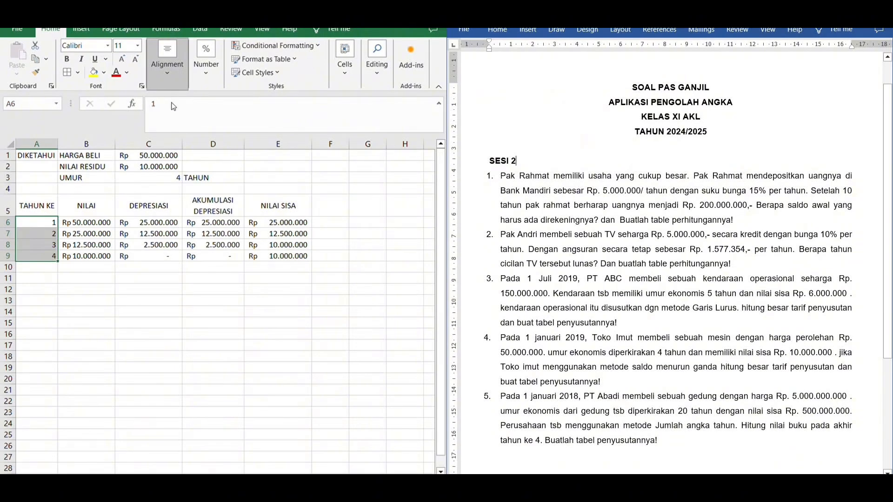
left_click(173, 119)
left_click_drag(49, 207, 303, 208)
key("ctrl+b")
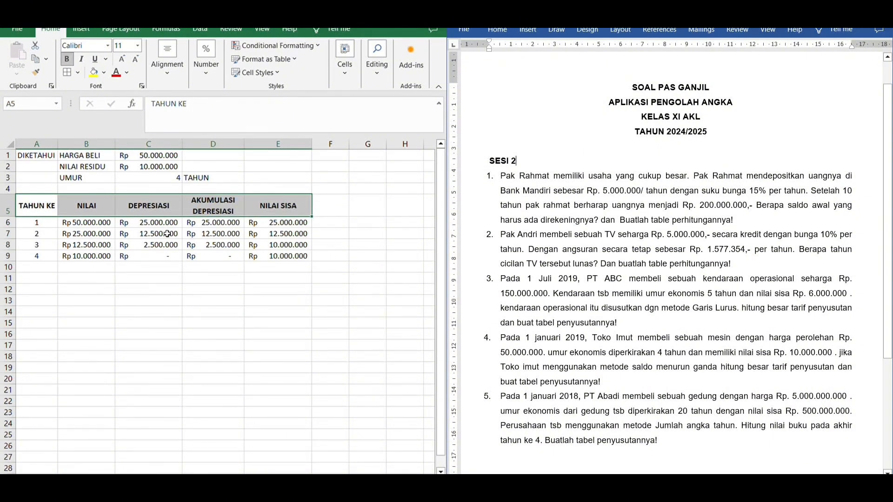
- Apply borders to all cells of the depreciation table in A5:E9
left_click(86, 233)
left_click_drag(52, 213, 299, 257)
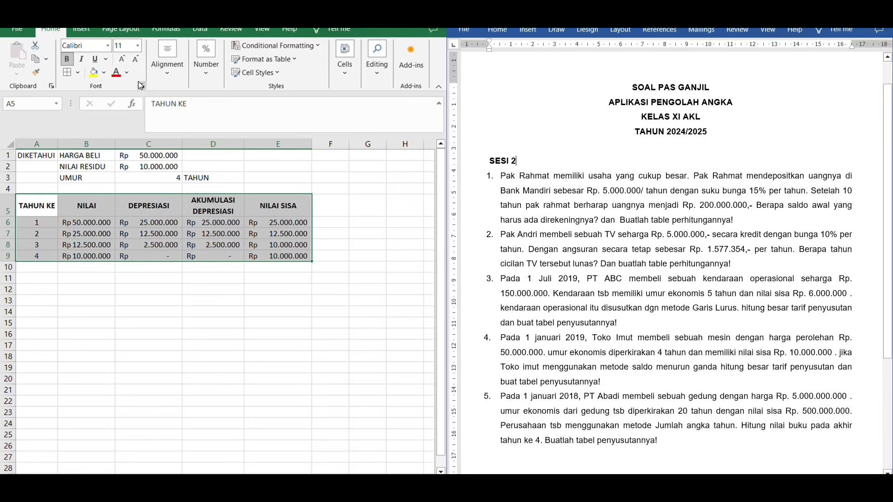
left_click(67, 73)
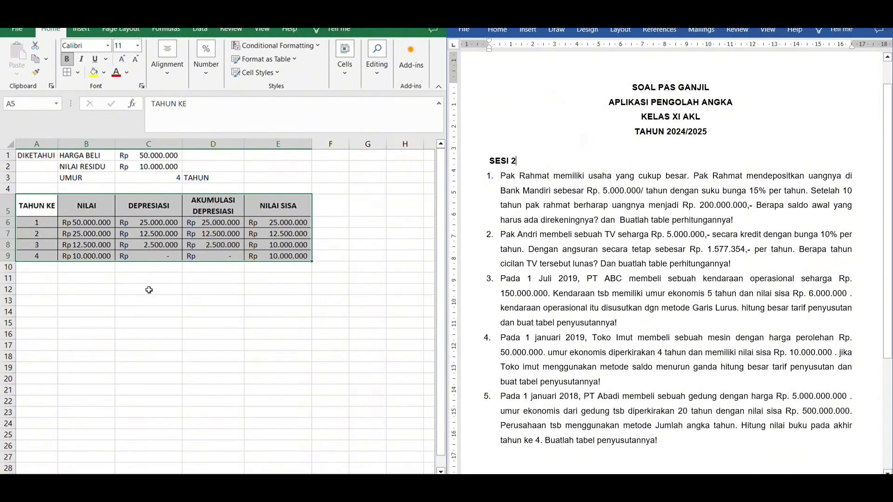
left_click(148, 289)
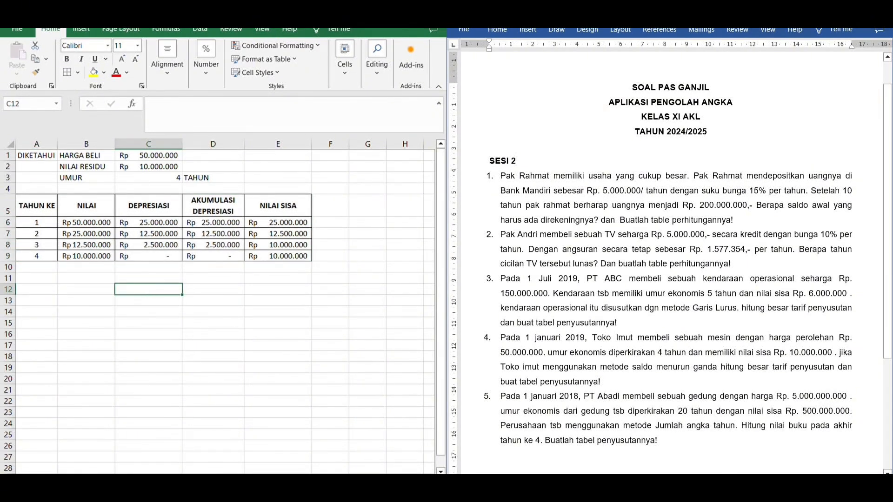
- Switch to a blank worksheet for question 5, enter DIKETAHUI in A1 and widen column A to fit it
left_click(186, 482)
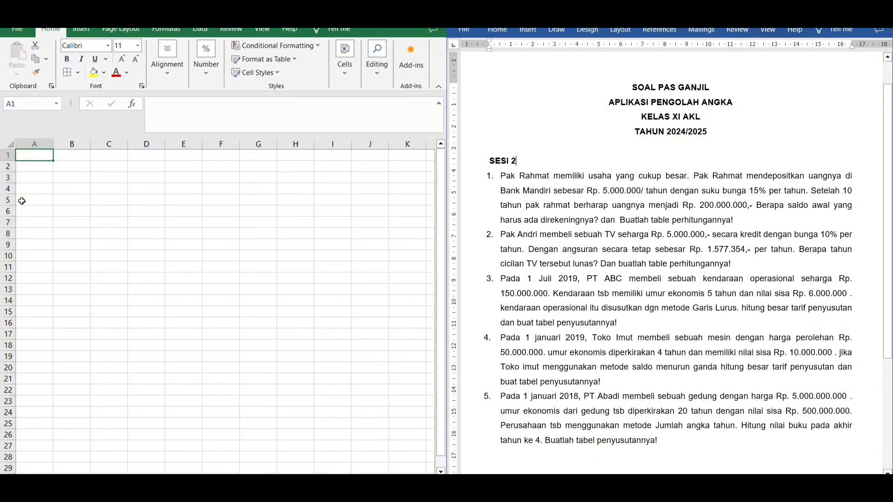
double_click(36, 158)
type("D")
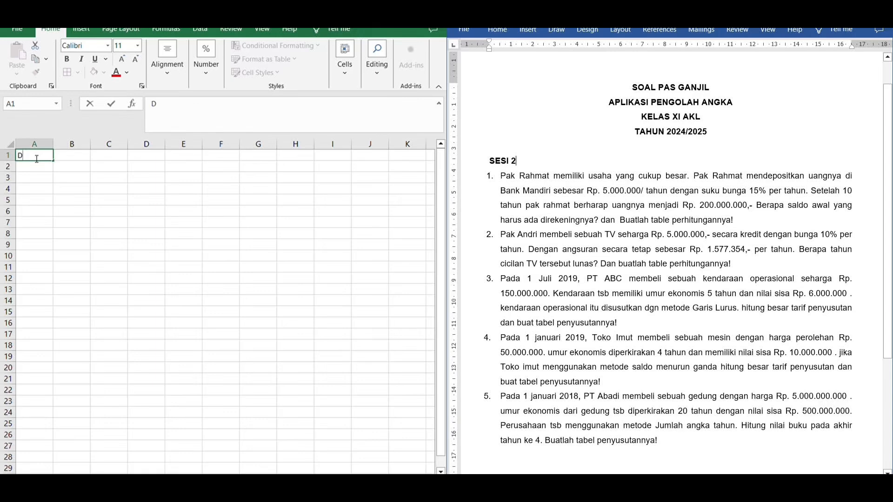
type("IKETAS")
type("HUI")
left_click(72, 143)
double_click(53, 144)
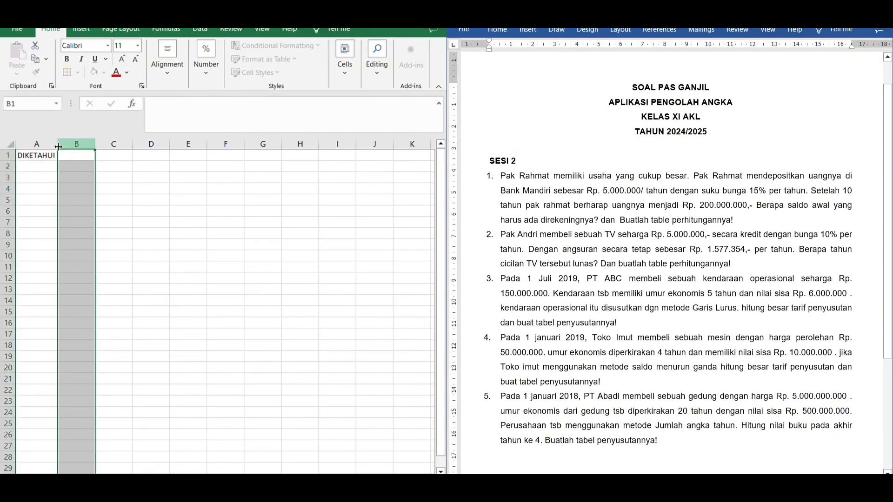
- Enter the label HARGA BELI in B1 and widen column B to fit it
left_click(82, 160)
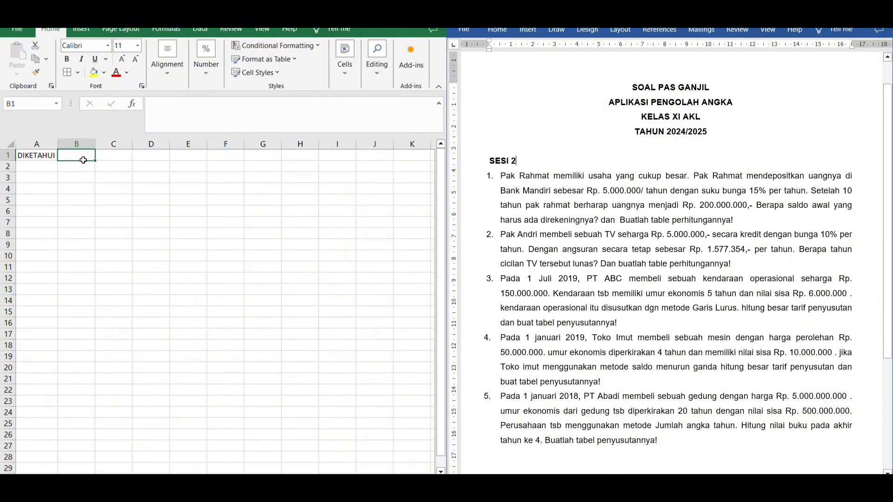
type("HARGA BELI")
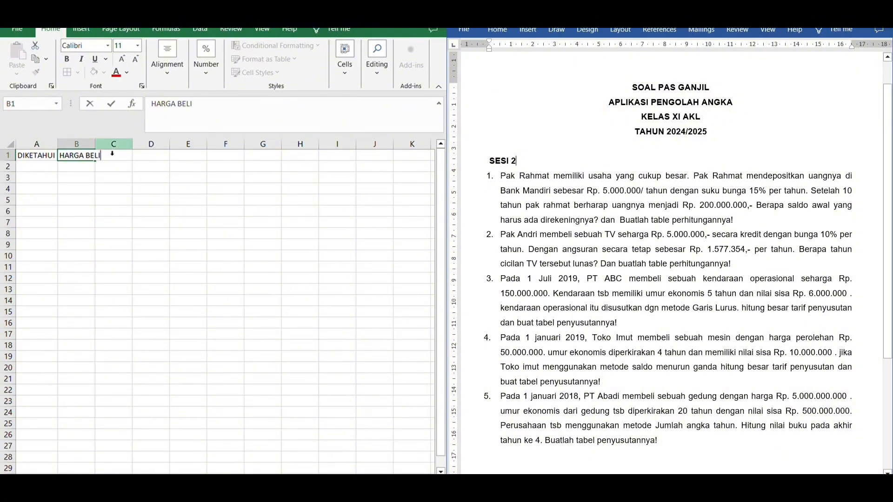
left_click(93, 145)
left_click_drag(95, 145, 116, 150)
left_click(134, 161)
type("5")
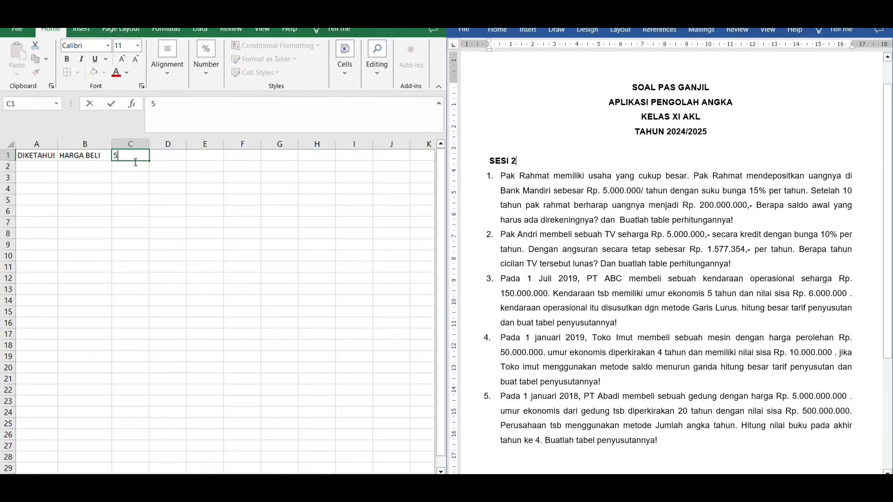
type("000000000")
key("Return")
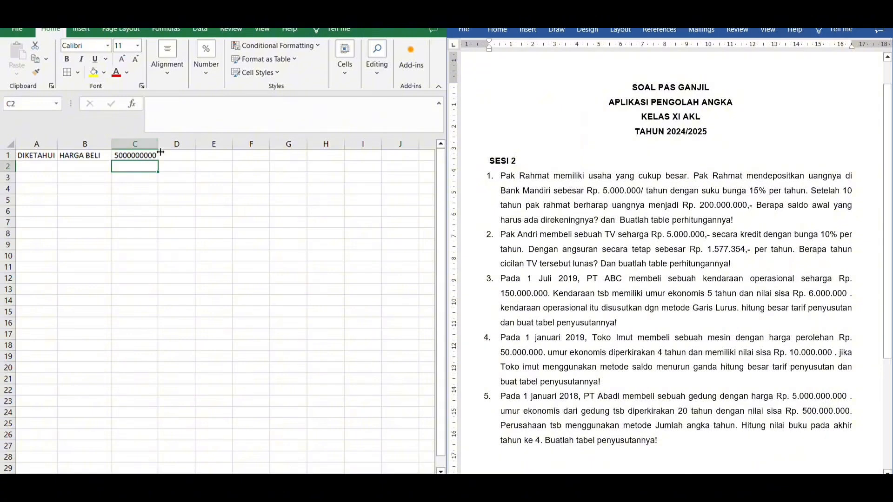
left_click_drag(150, 144, 192, 150)
- Add the label NILAI RESIDU in B2 with the value 500000000 in C2
left_click(73, 170)
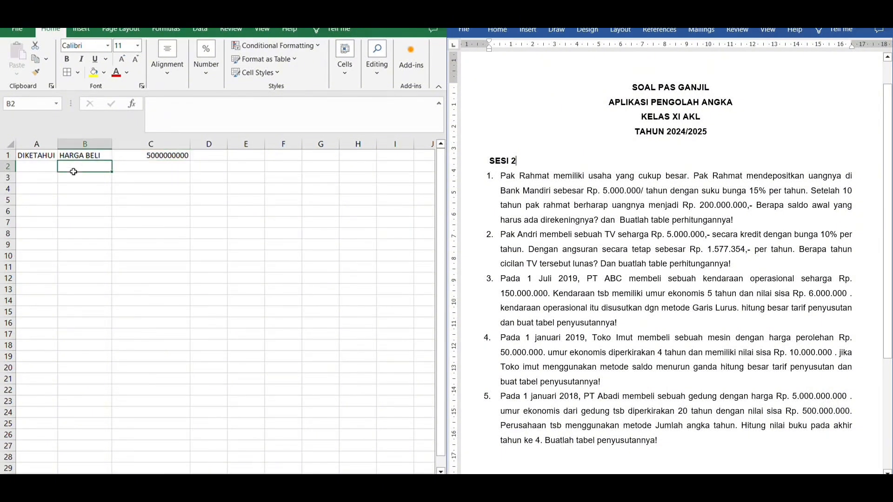
type("NILAI ")
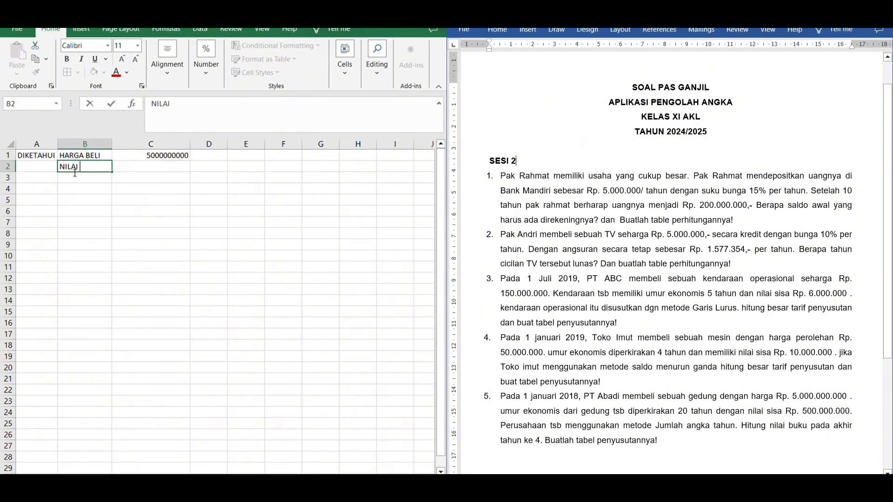
type("RESIDU")
left_click(145, 171)
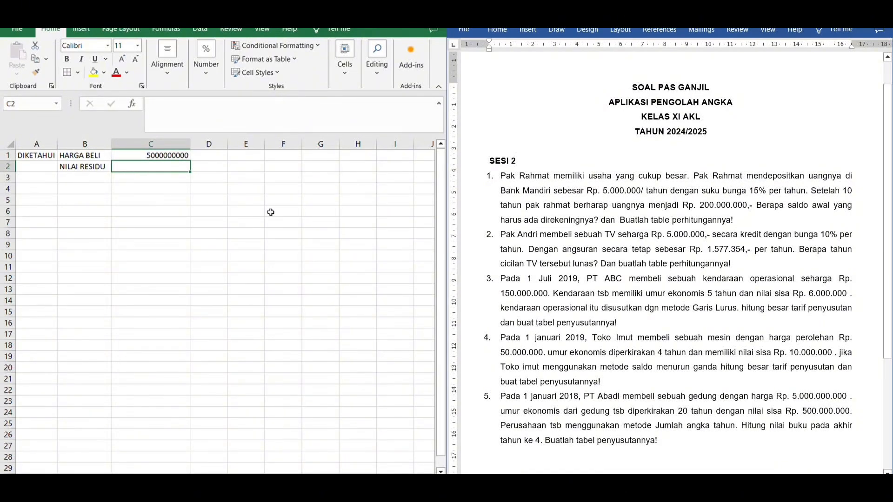
double_click(126, 171)
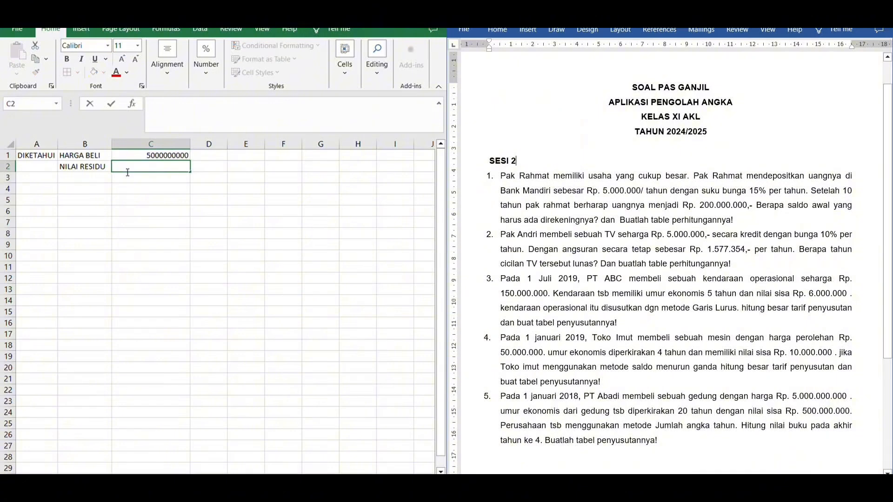
type("500000000")
key("Return")
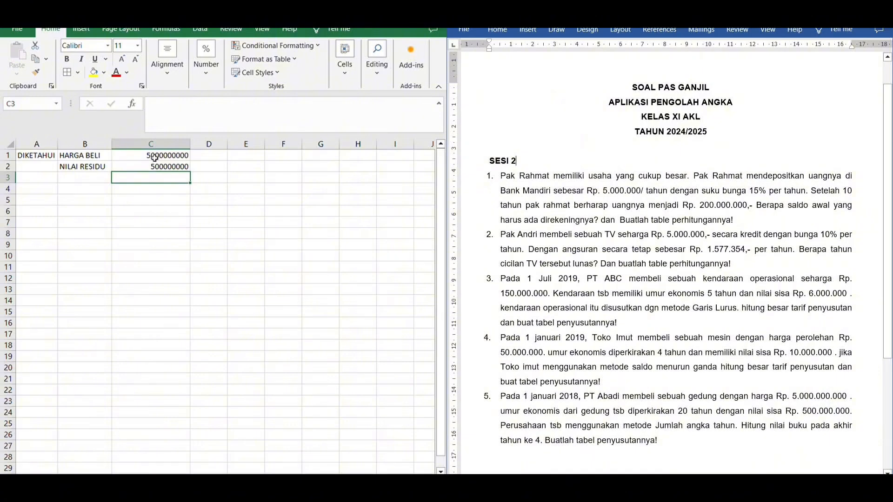
- Add the label UMUR in B3 with the value 20 in C3 and the unit TAHUN in D3
left_click(101, 183)
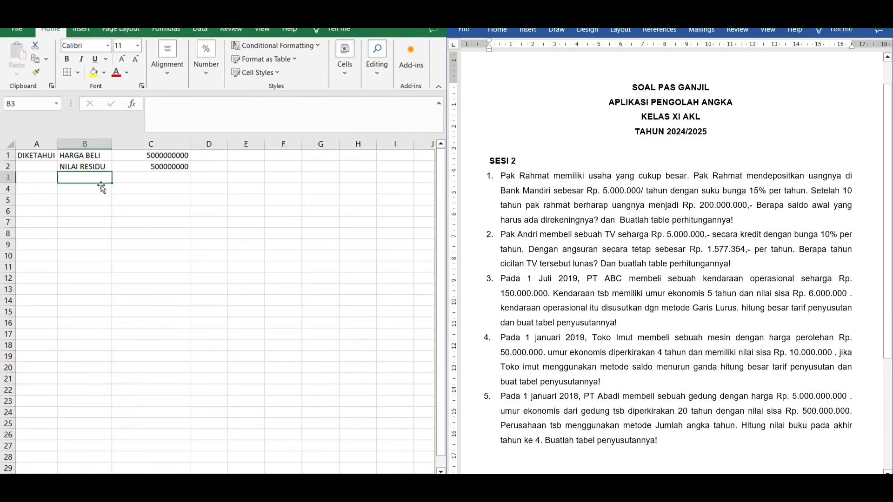
type("UMUR")
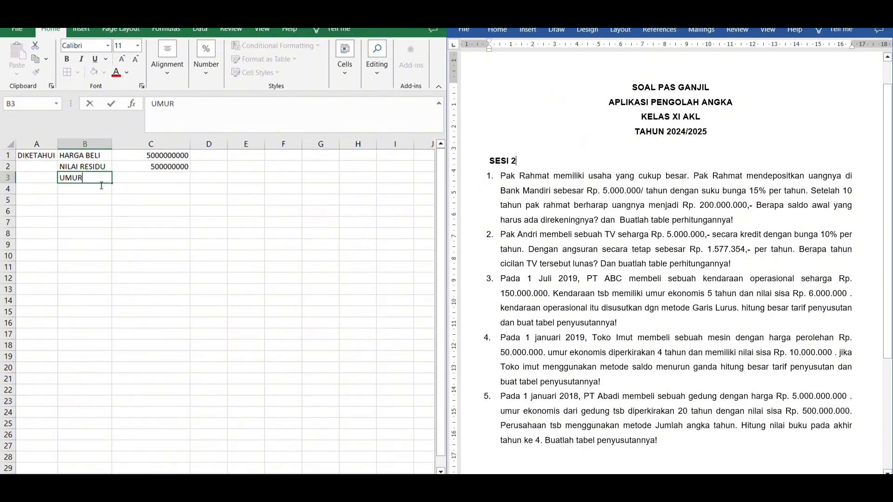
key("Tab")
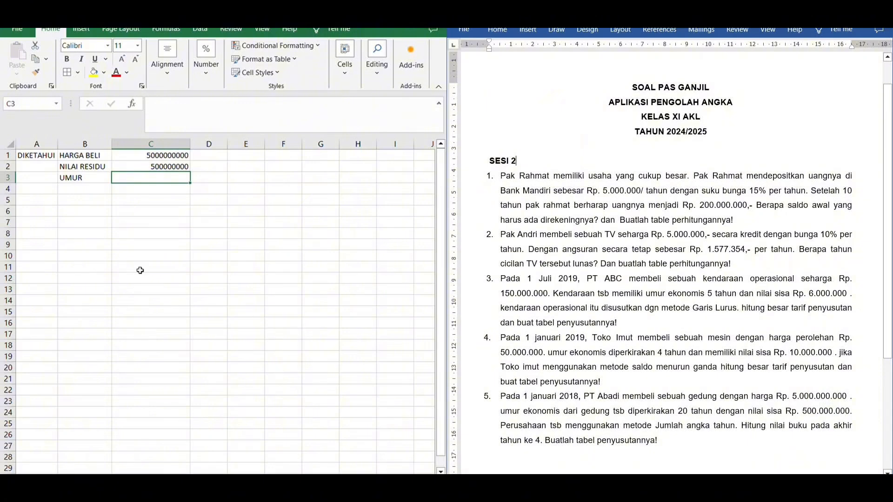
type("20")
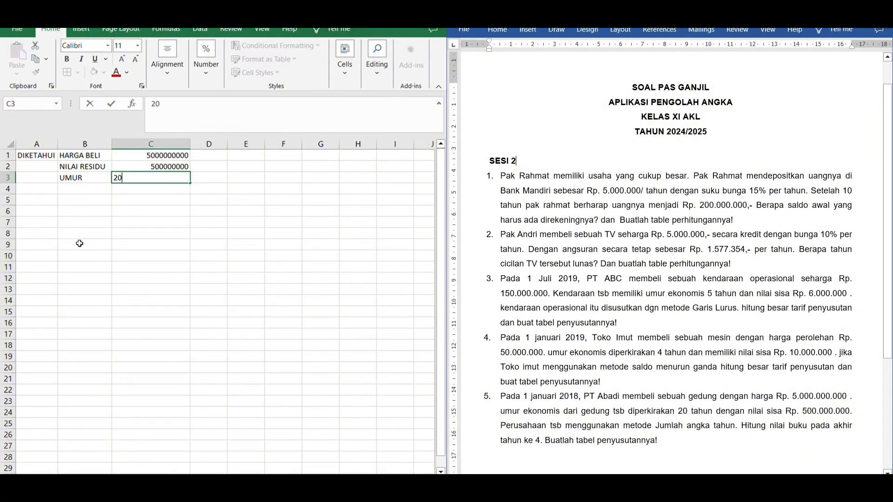
key("Tab")
type("TAHUN")
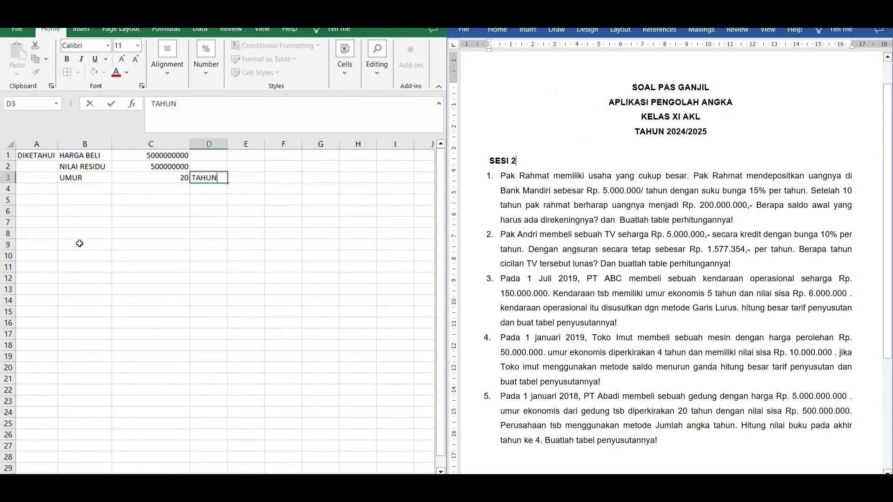
key("Return")
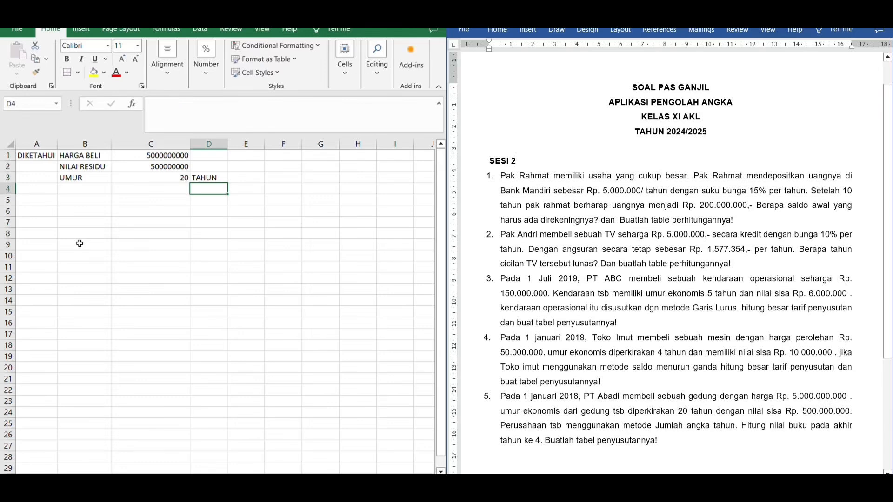
- Format the amounts in C1:C2 as rupiah accounting values without decimals
left_click(144, 159)
left_click_drag(143, 159, 144, 168)
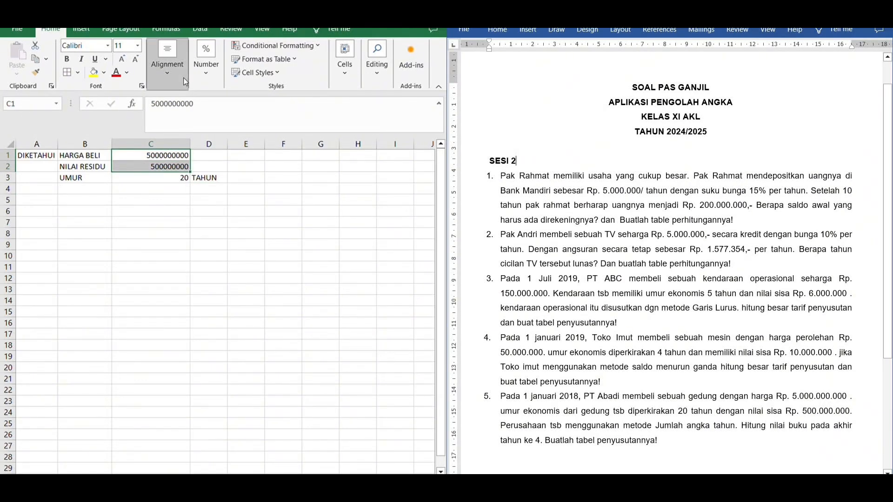
left_click(208, 76)
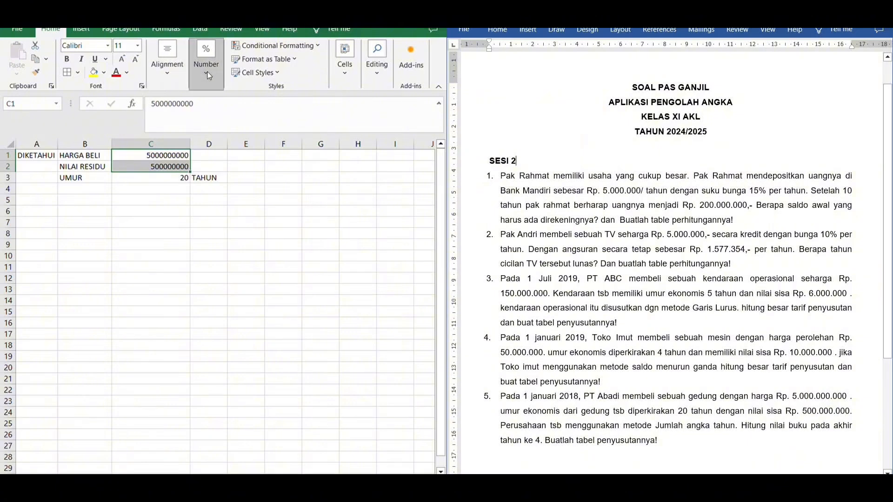
left_click(199, 125)
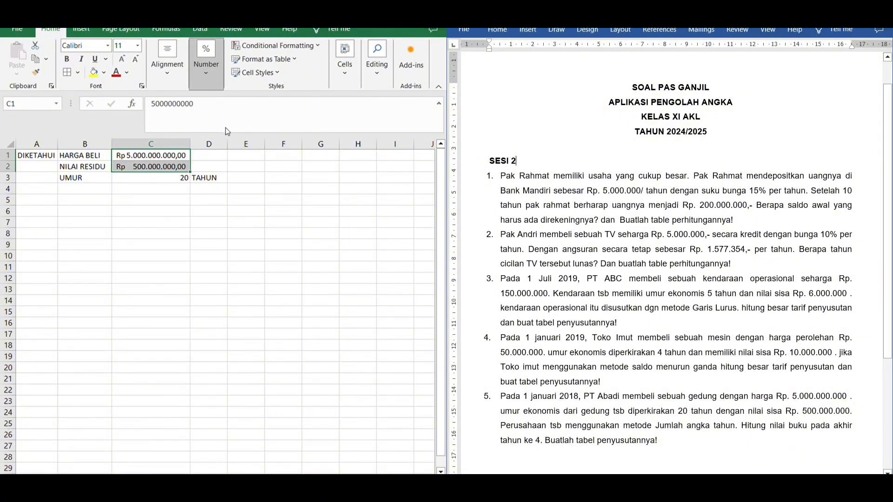
left_click(265, 133)
left_click(265, 132)
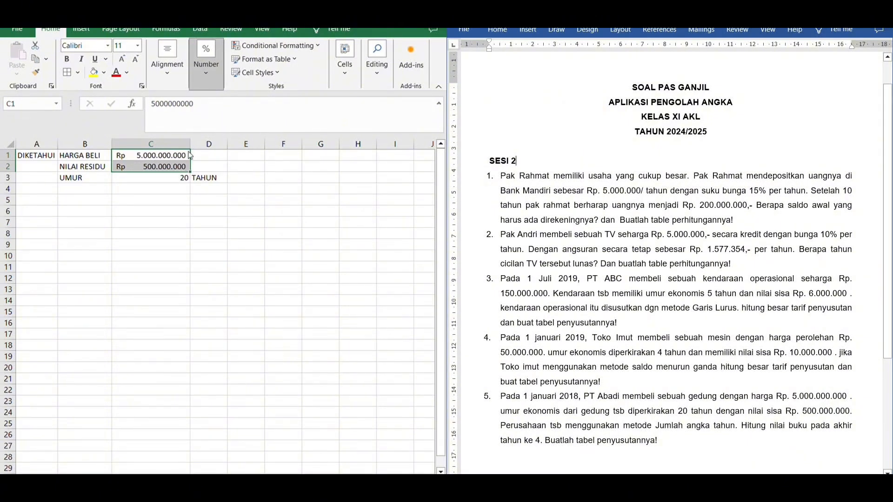
- Enter the table headers TAHUN KE, NILAI, DEPRESIASI, AKUMULASI DEPRESIASI and NILAI SISA in A5:E5
left_click(36, 201)
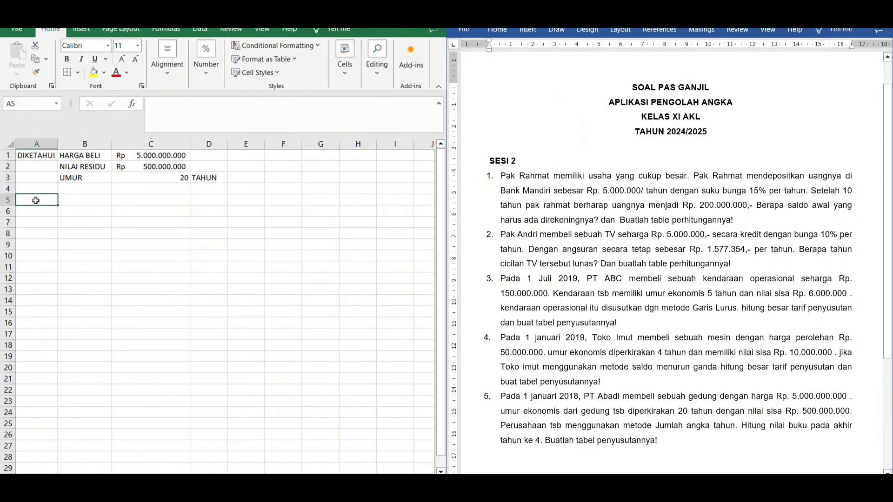
type("TAHUN KE")
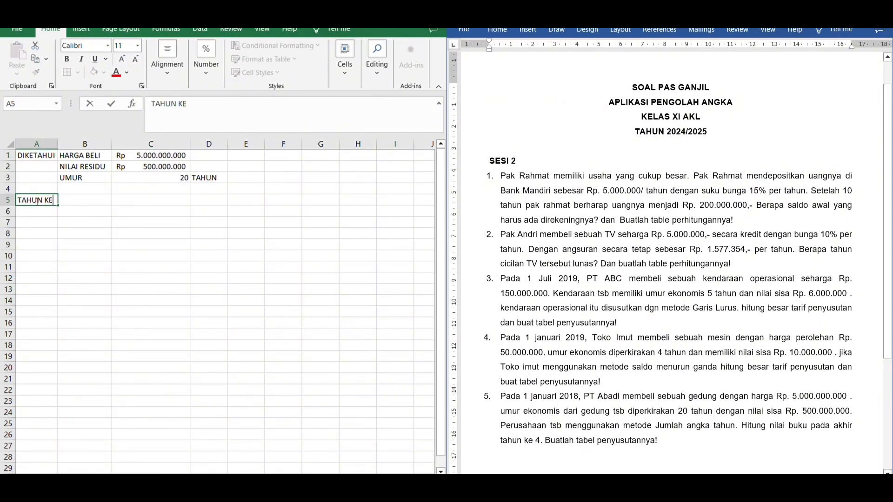
left_click(77, 205)
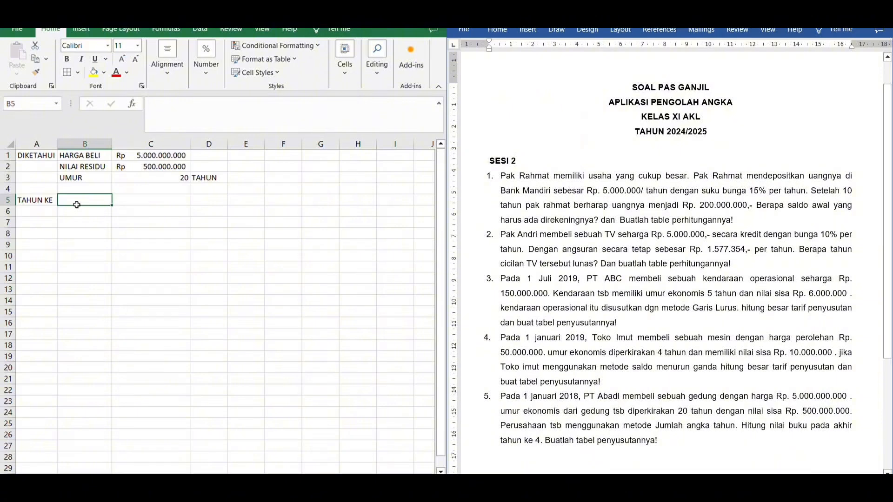
type("NILAI")
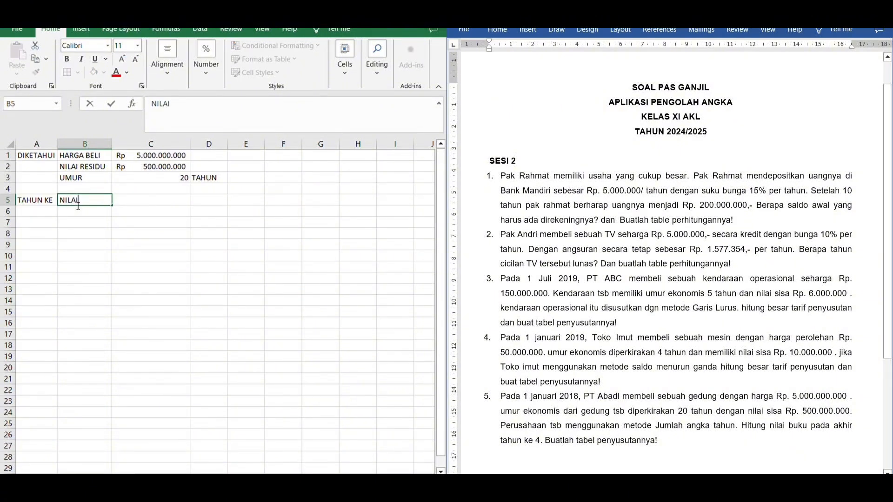
key("Tab")
type("DEPR ")
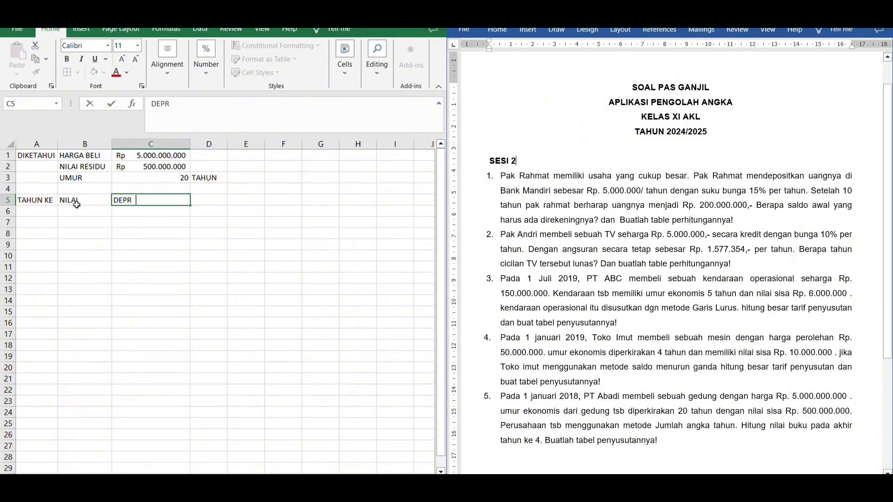
type("ESIASI")
key("Tab")
type("AKU")
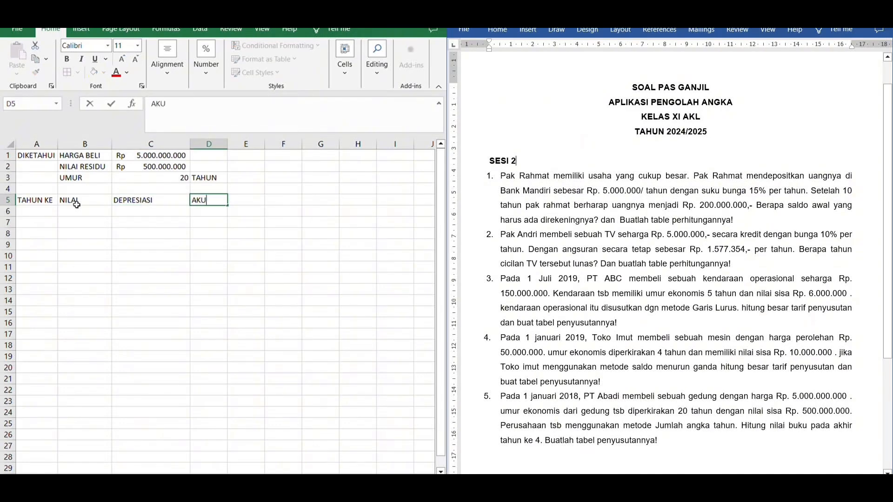
type("MULASI DEPRE")
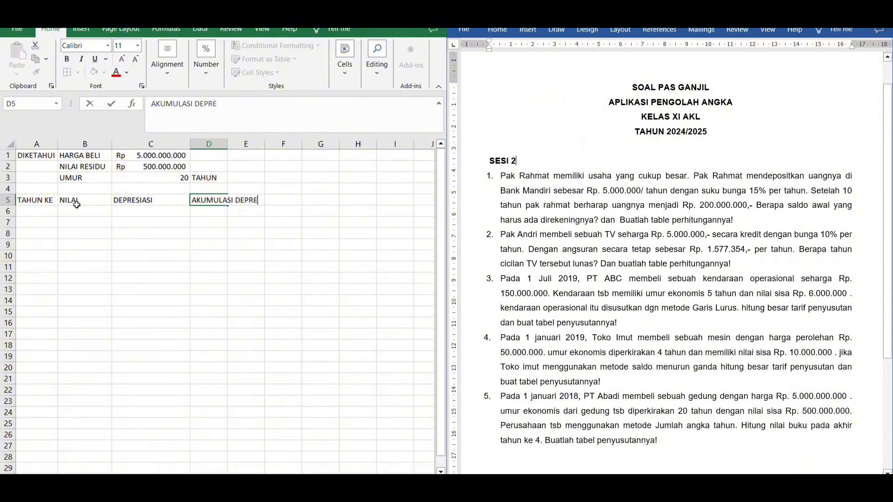
type("SIASI")
key("Tab")
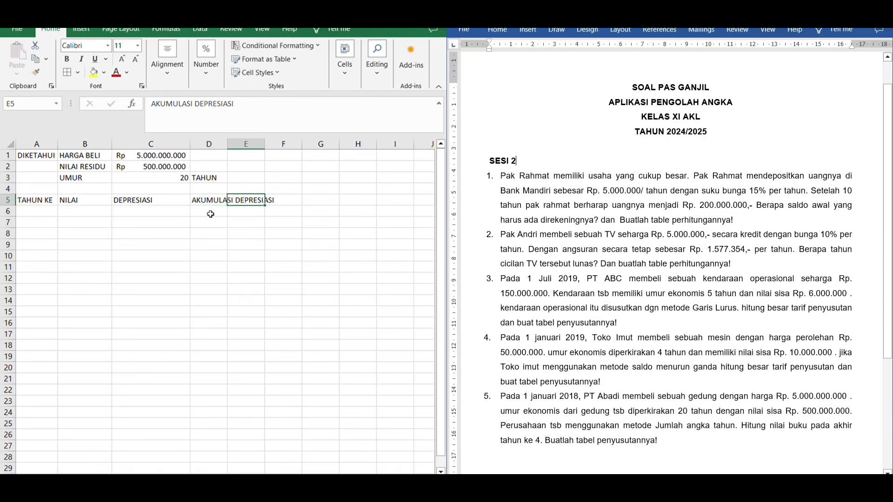
type("NILAI SIS")
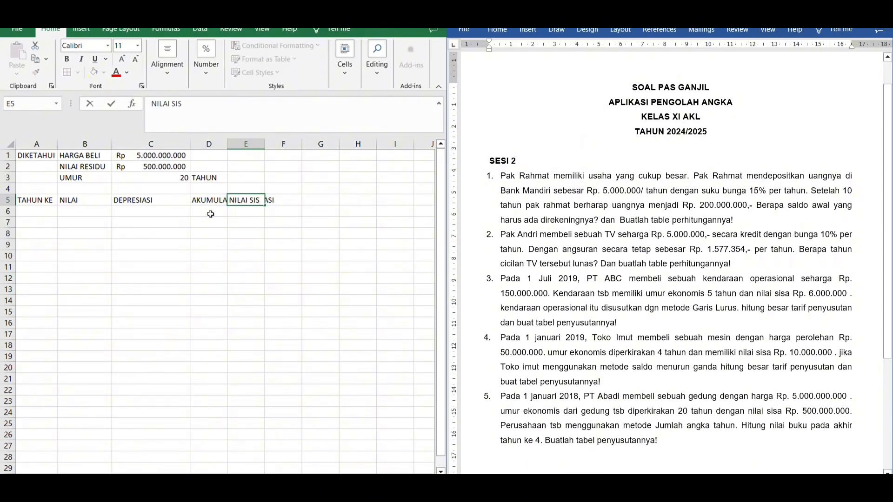
type("A")
left_click(223, 218)
- Wrap the text of the headers in A5:E5 and center it horizontally and vertically
left_click(43, 203)
left_click_drag(43, 203, 258, 201)
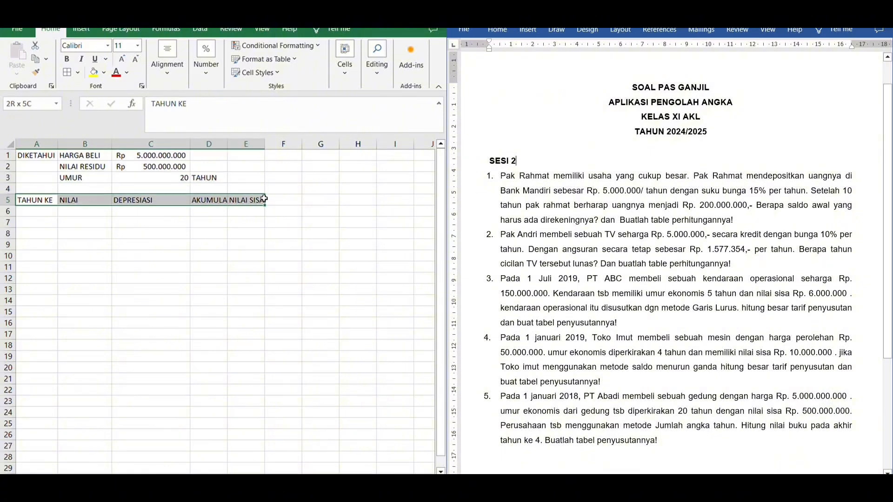
left_click(175, 73)
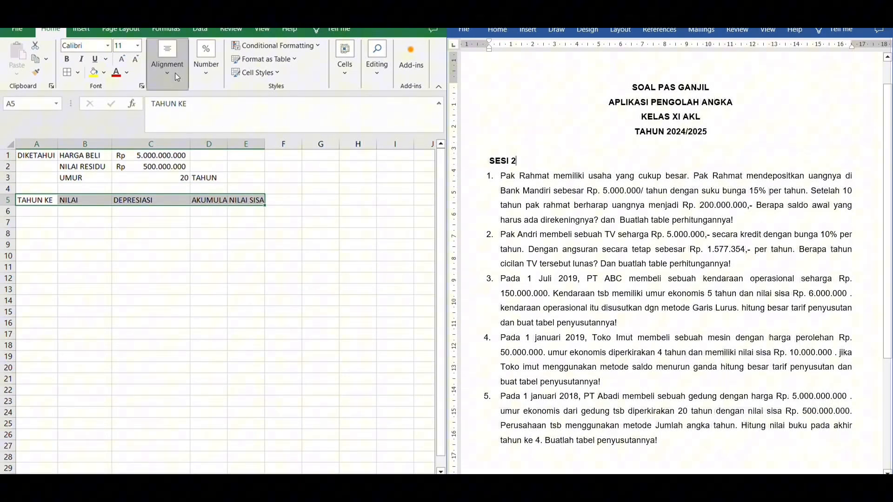
left_click(238, 106)
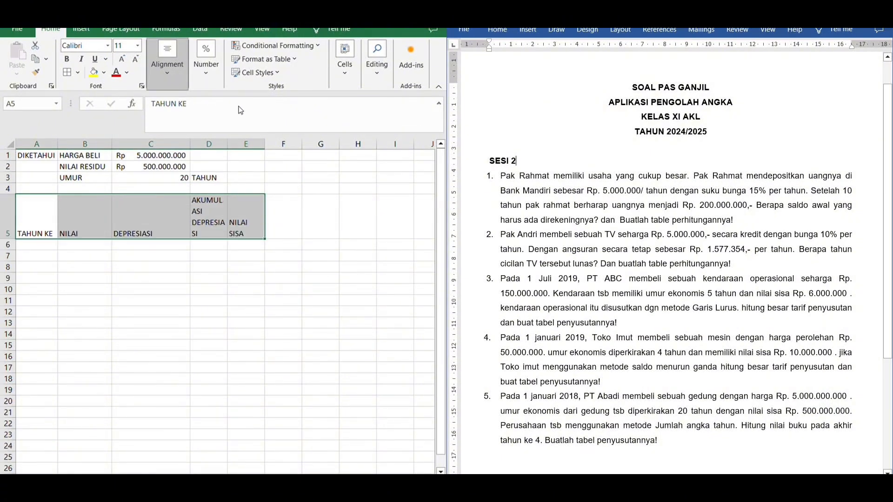
left_click(175, 115)
left_click(175, 111)
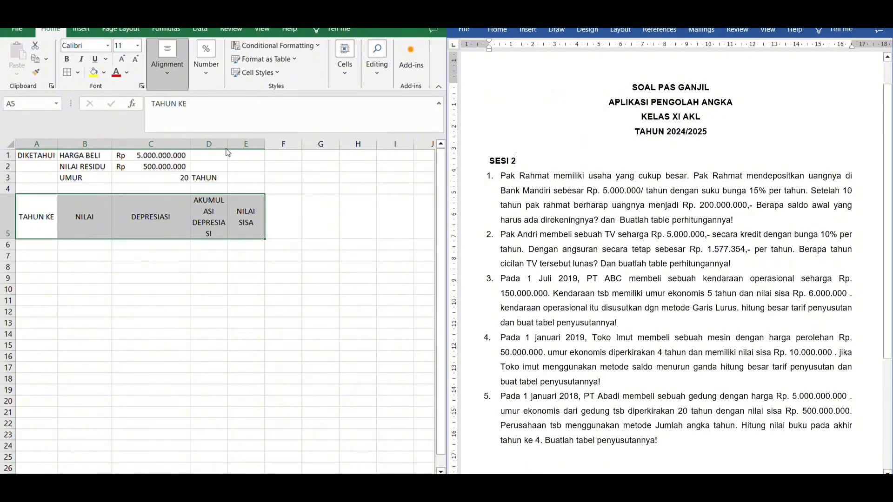
left_click(229, 153)
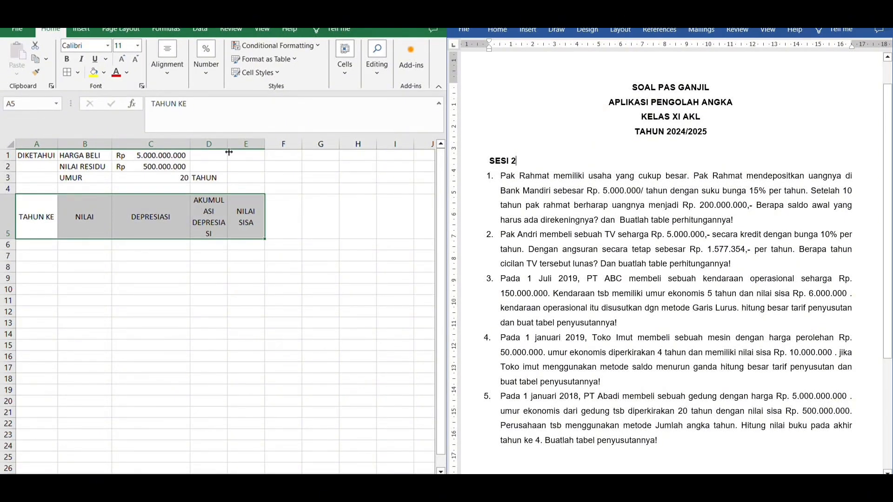
- Make the headers in A5:E5 bold, widen columns D and E, and fit row 5's height to the text
key("ctrl+b")
left_click_drag(229, 152, 332, 147)
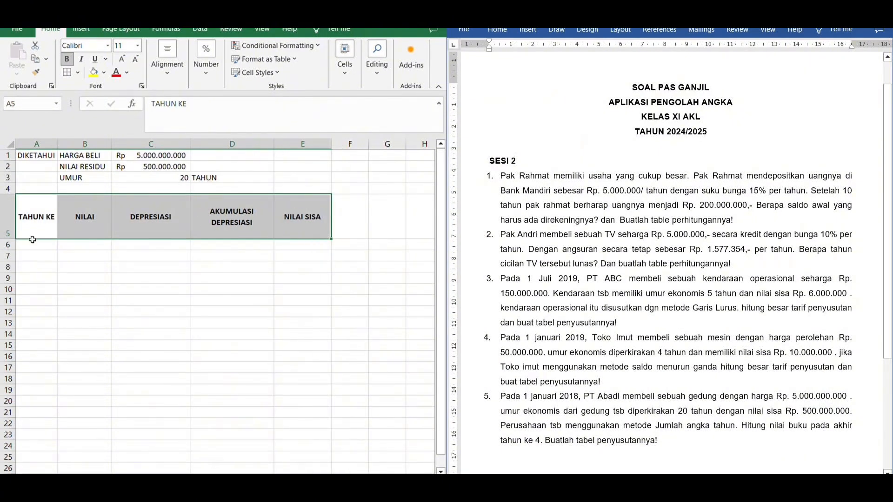
double_click(16, 243)
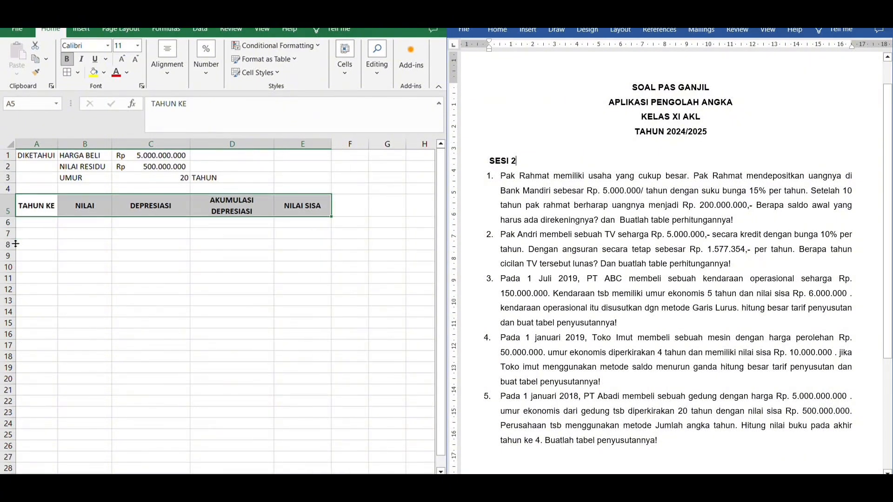
- Number the years 1 to 20 in A6:A25 by filling down =ROW(A1) from A6, leaving A26 empty
left_click(45, 225)
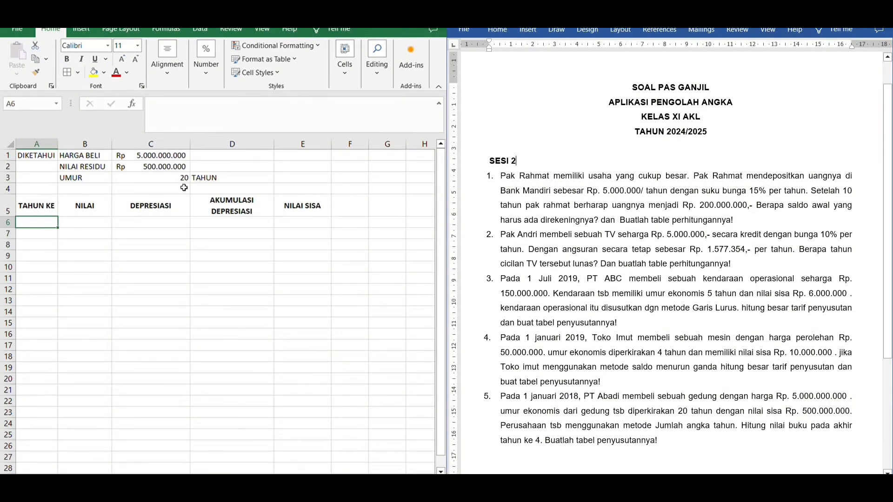
type("=")
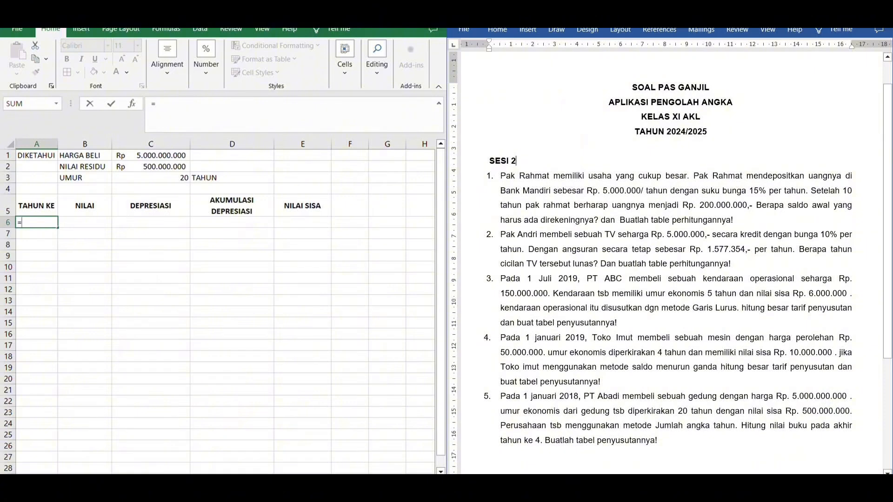
type("ROW(A1")
key("Return")
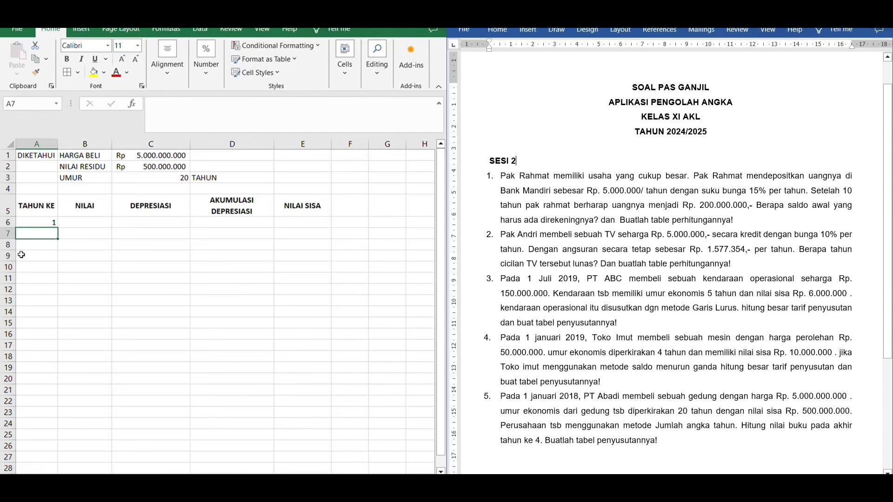
left_click(33, 222)
left_click_drag(58, 228, 60, 451)
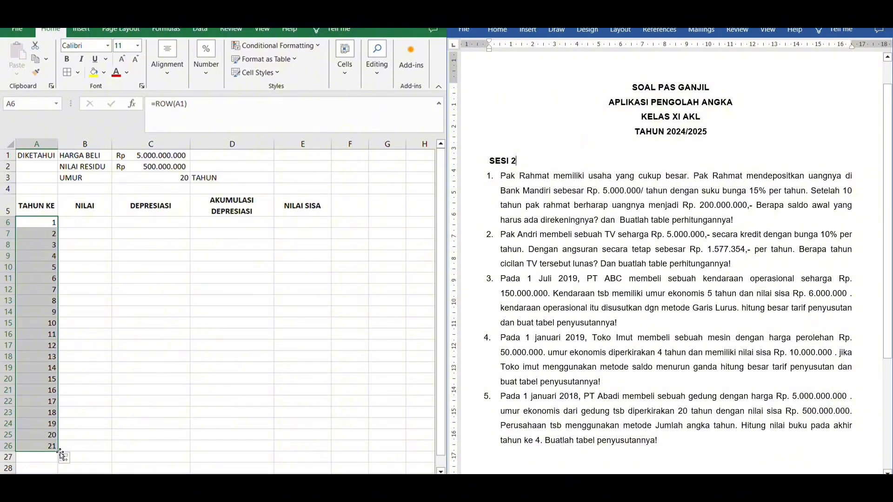
left_click(56, 450)
key("Delete")
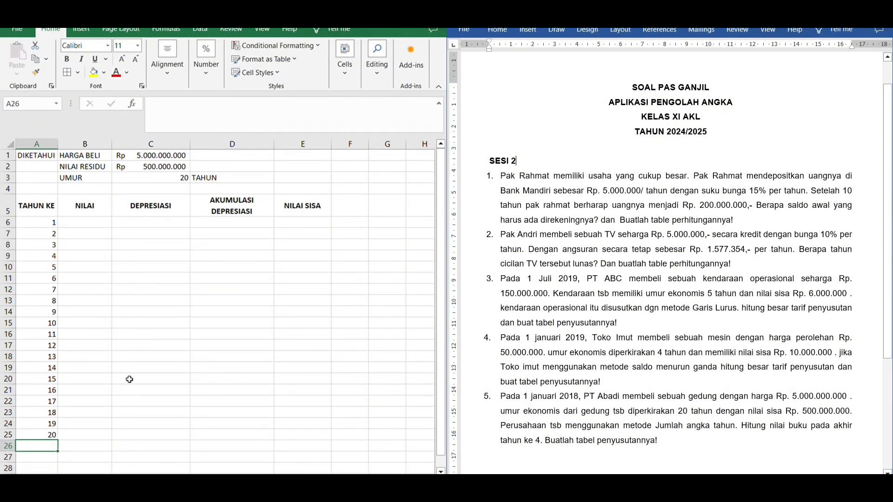
- Set year 1's NILAI in B6 to reference the purchase price in C1 and fit column B's width
left_click(91, 223)
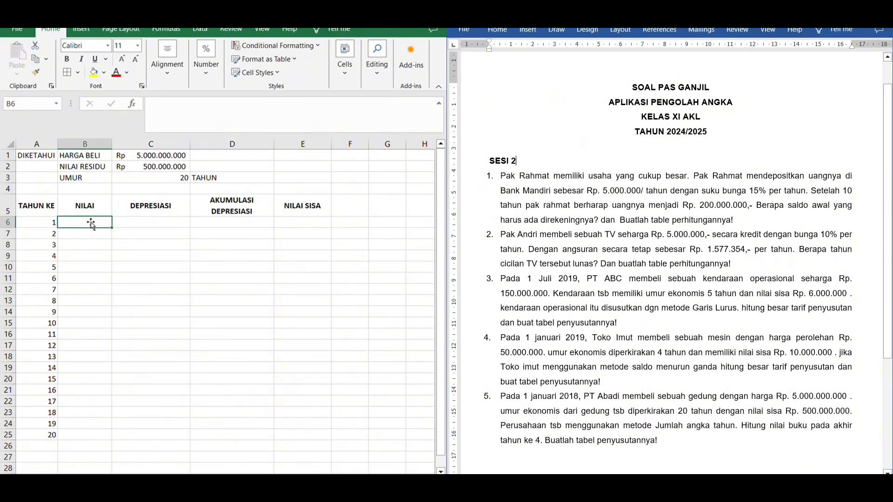
type("=")
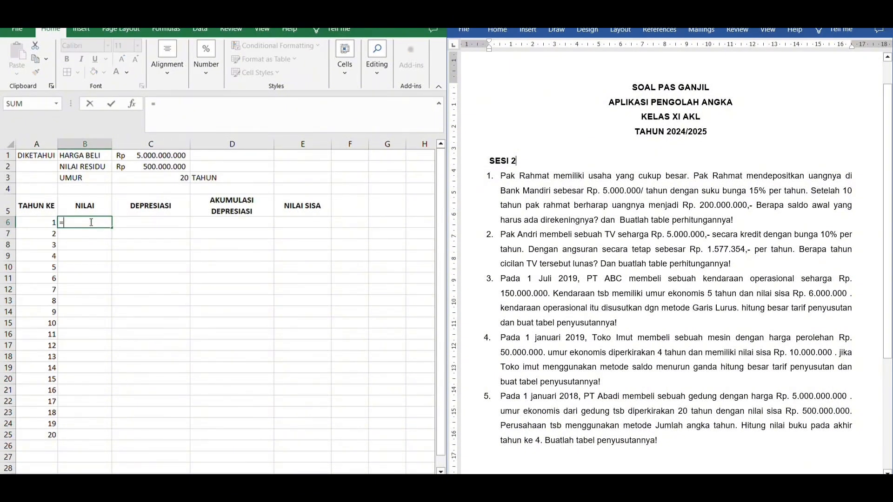
left_click(161, 158)
key("Return")
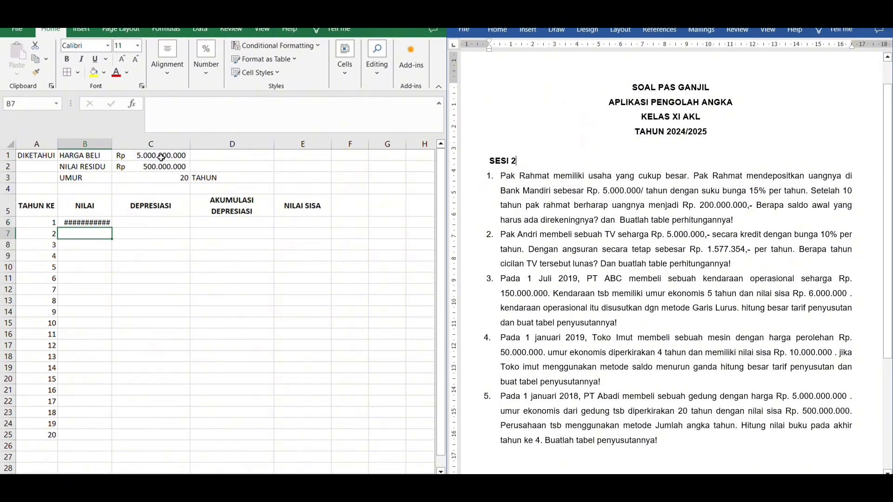
double_click(111, 144)
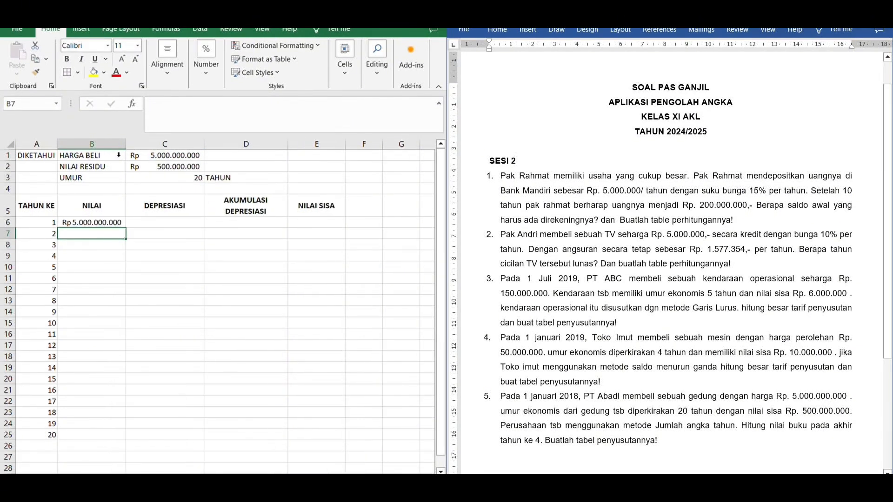
- Widen column B and calculate year 1's DEPRESIASI in C6 with =SYD($C$1;$C$2;$C$3;A6), keeping the first three references absolute
left_click(115, 148)
left_click_drag(116, 151, 138, 148)
left_click(171, 228)
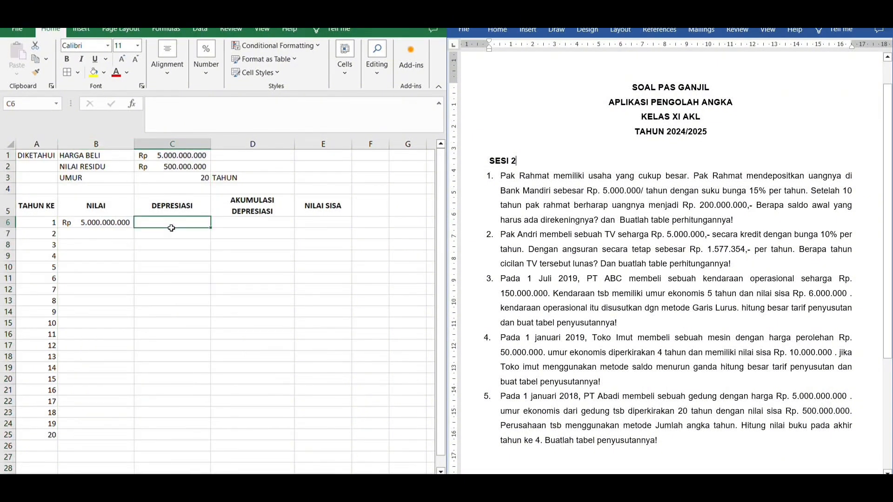
type("=")
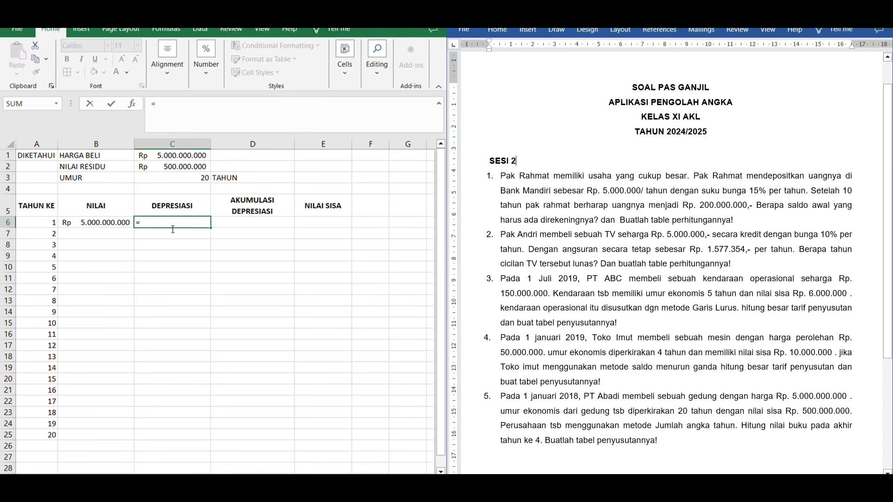
type("SYD(")
left_click(196, 158)
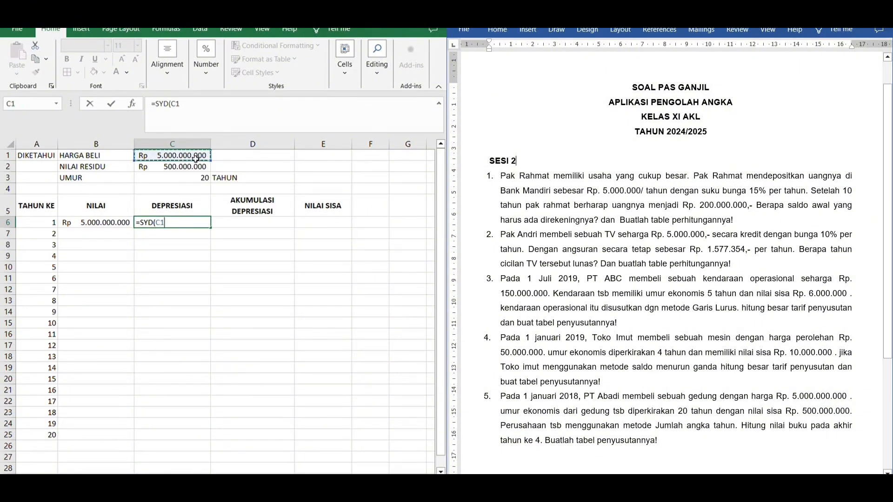
type(";")
left_click(189, 170)
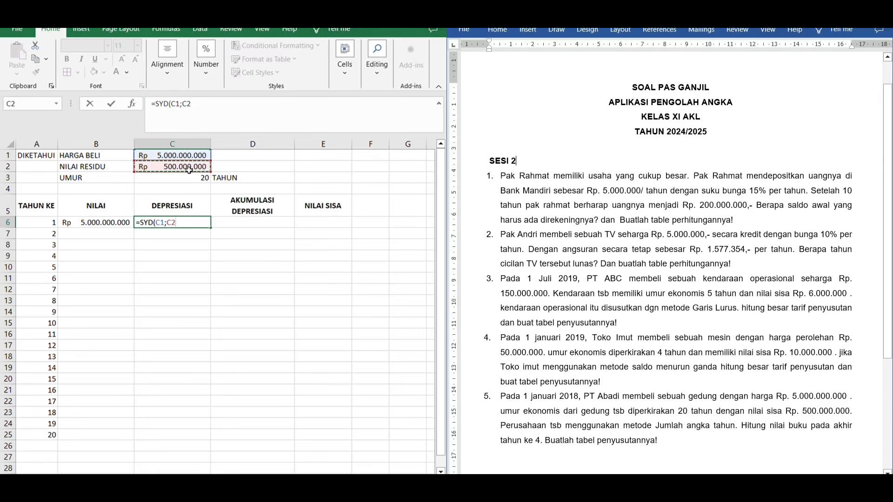
type(";")
left_click(195, 179)
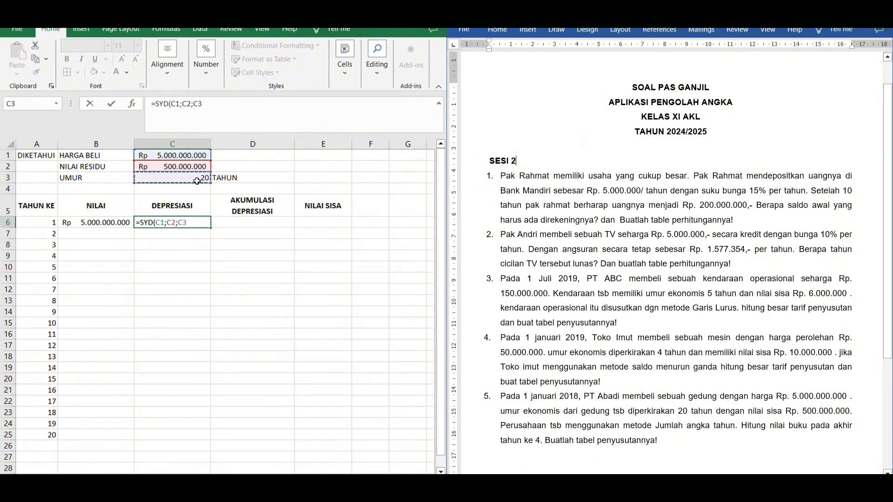
type(";")
left_click(53, 225)
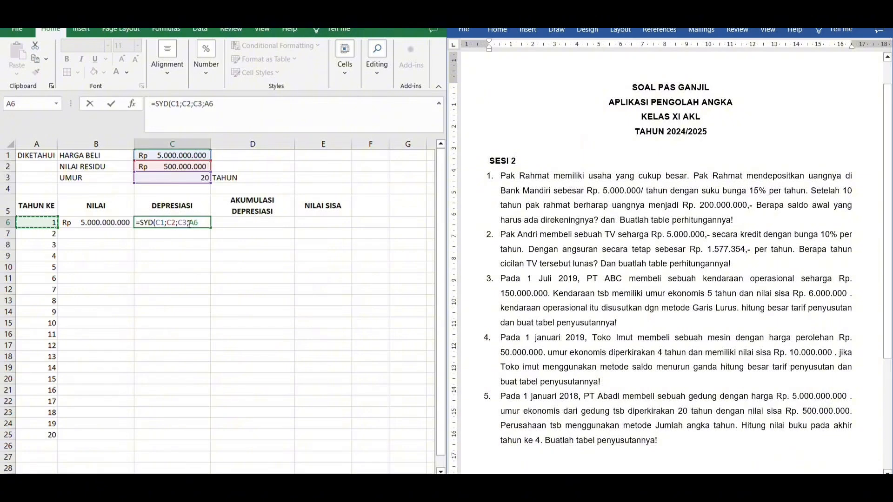
left_click_drag(188, 227, 159, 234)
key("F4")
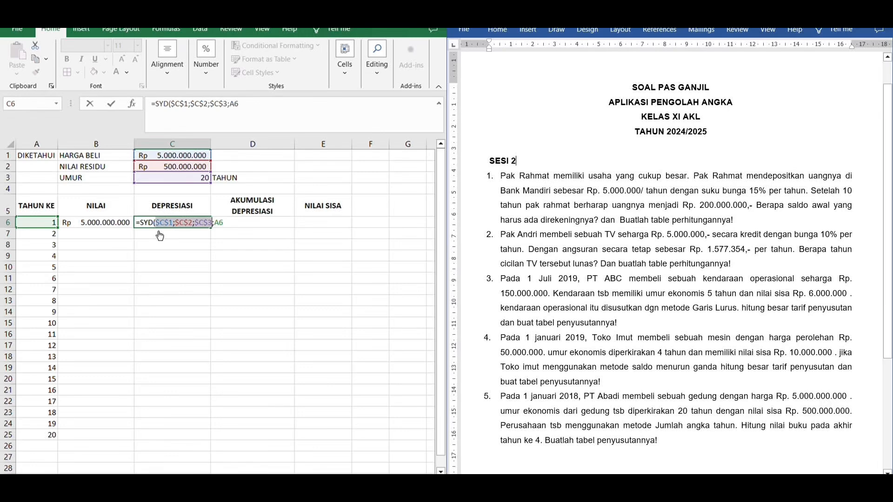
key("Return")
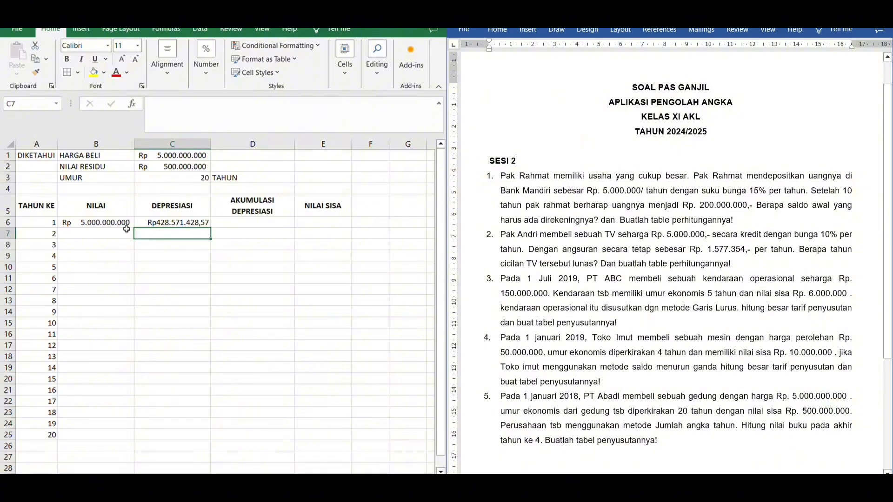
- Format B6:E25 as Rupiah accounting values with no decimal places
left_click_drag(127, 228, 328, 395)
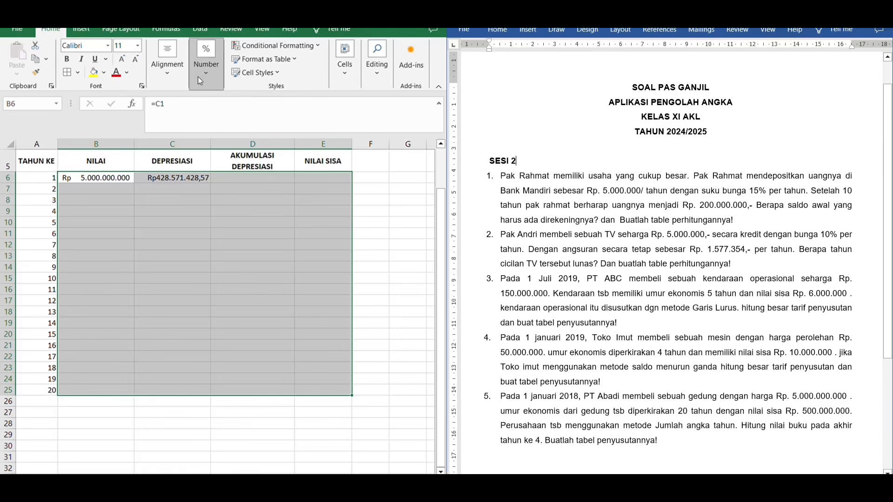
left_click(198, 124)
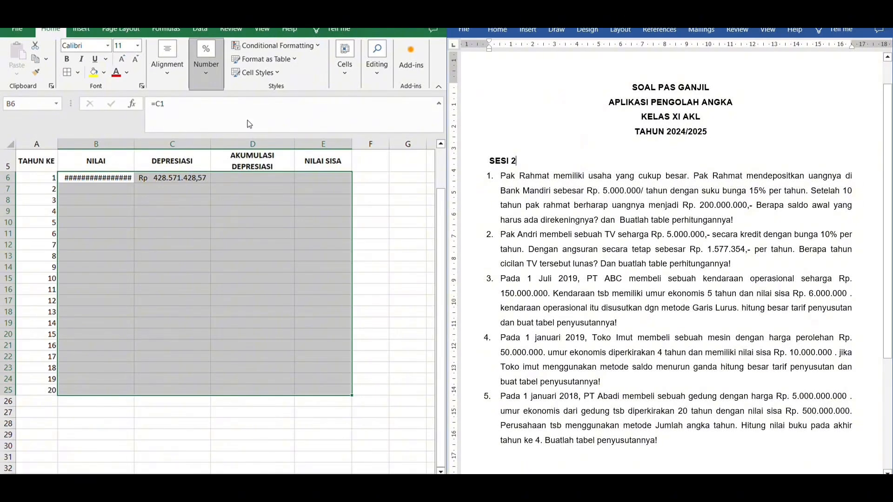
left_click(269, 127)
left_click(269, 127)
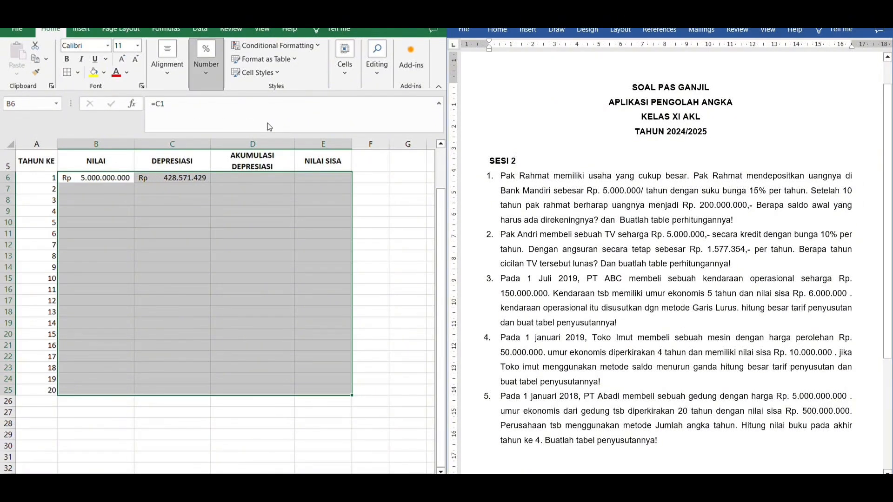
left_click(266, 205)
- Set year 1's AKUMULASI DEPRESIASI in D6 to =C6
left_click(258, 180)
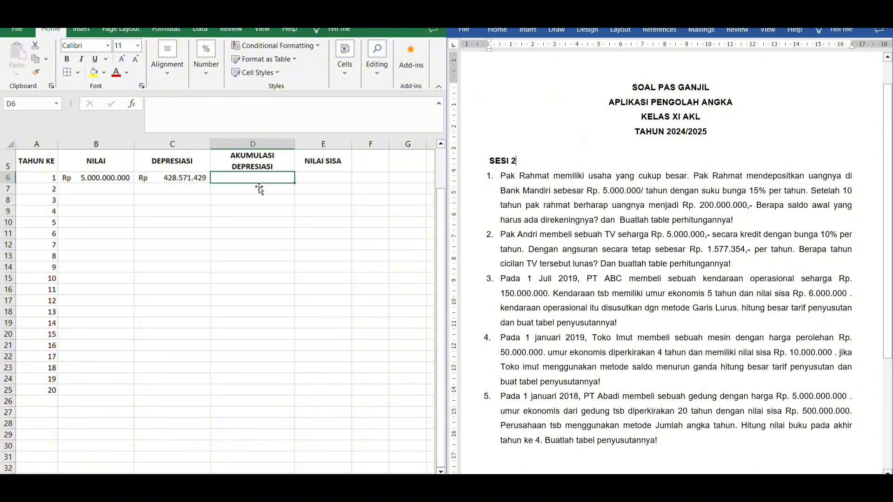
type("=")
left_click(199, 181)
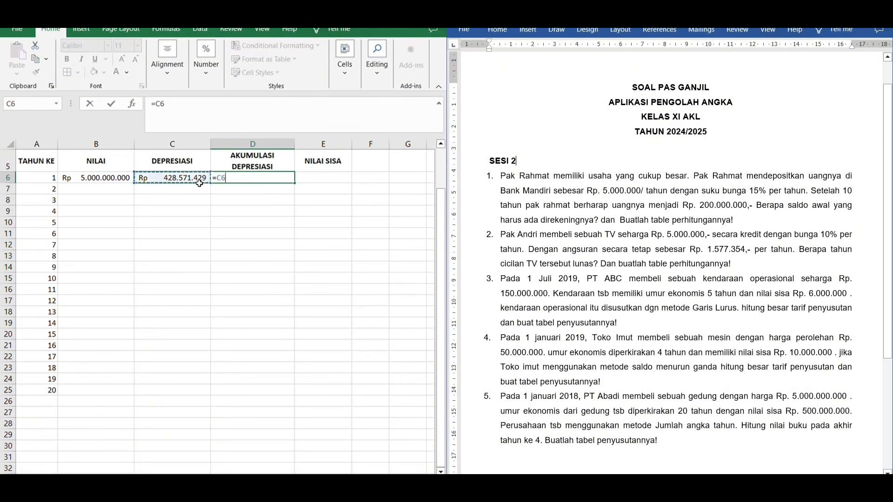
key("Return")
- Calculate year 1's NILAI SISA in E6 as =B6-C6 and widen column E to fit the value
left_click(306, 183)
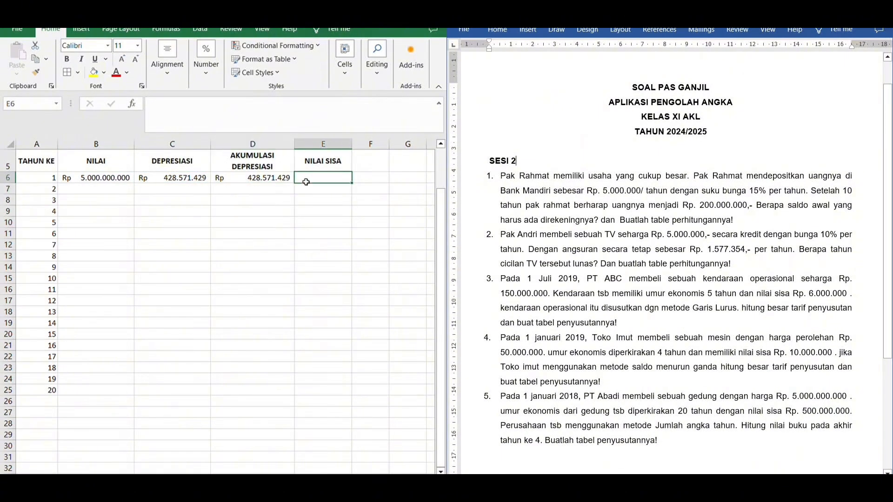
type("=")
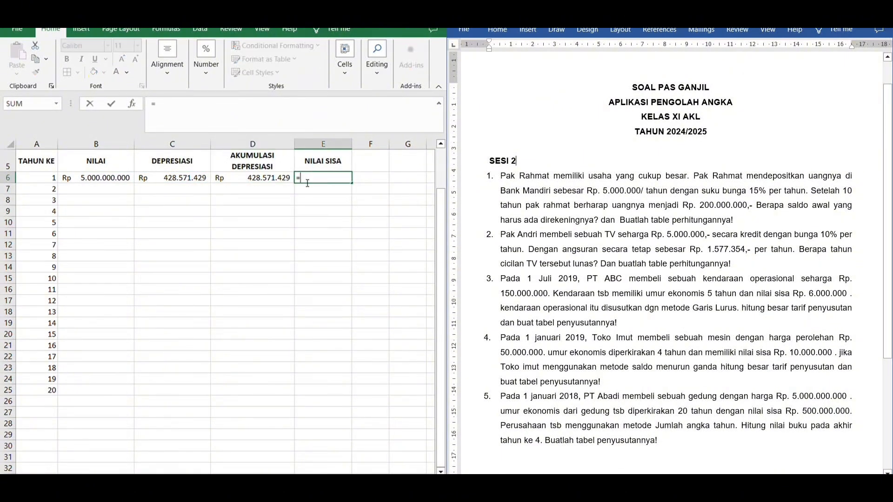
left_click(134, 182)
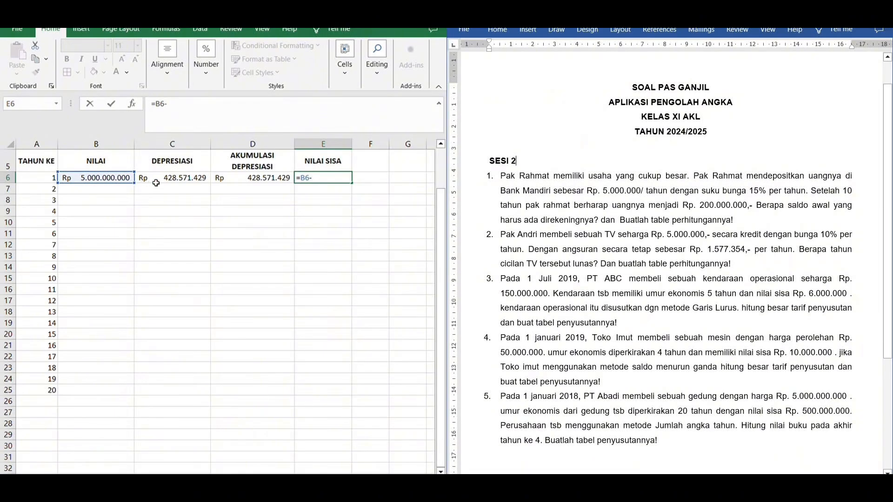
left_click(156, 183)
key("Return")
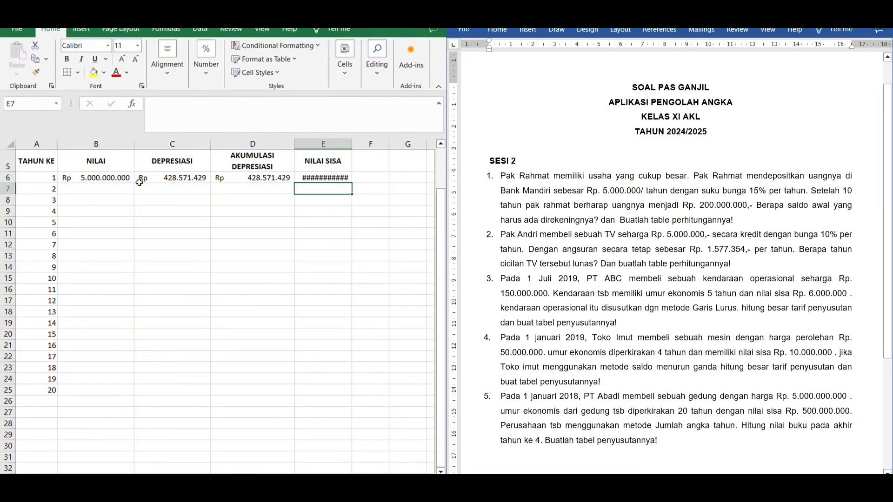
double_click(353, 148)
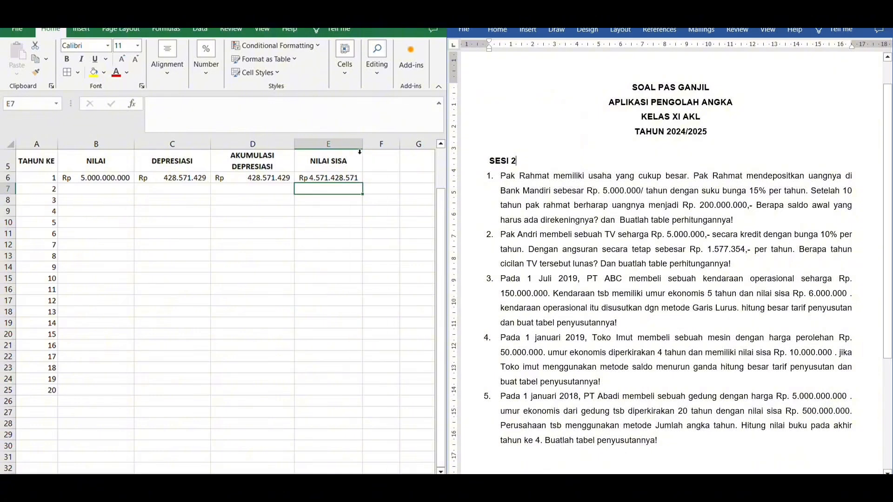
left_click_drag(368, 151, 377, 152)
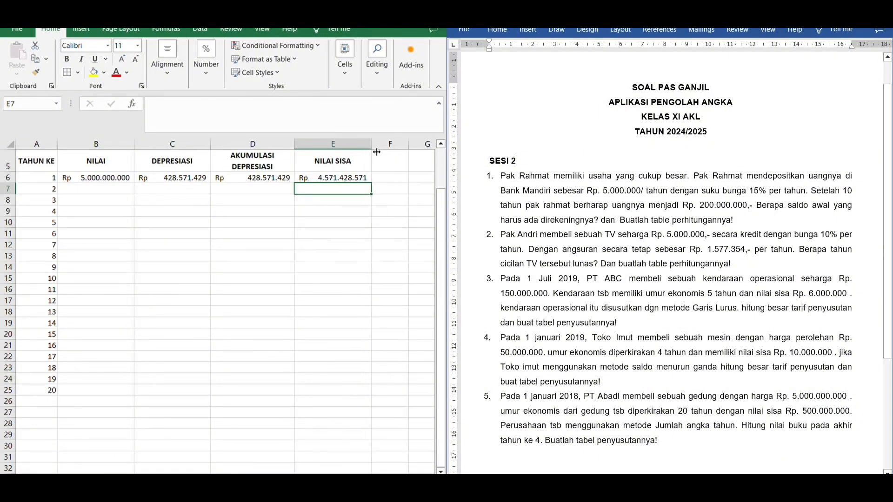
- Set year 2's NILAI in B7 to reference year 1's NILAI SISA with =E6
left_click(115, 193)
left_click(110, 194)
type("=")
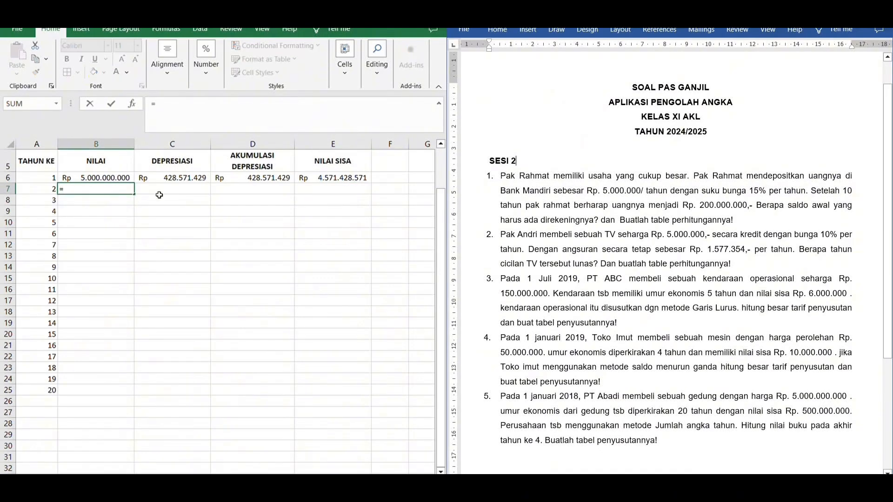
left_click(327, 180)
key("Return")
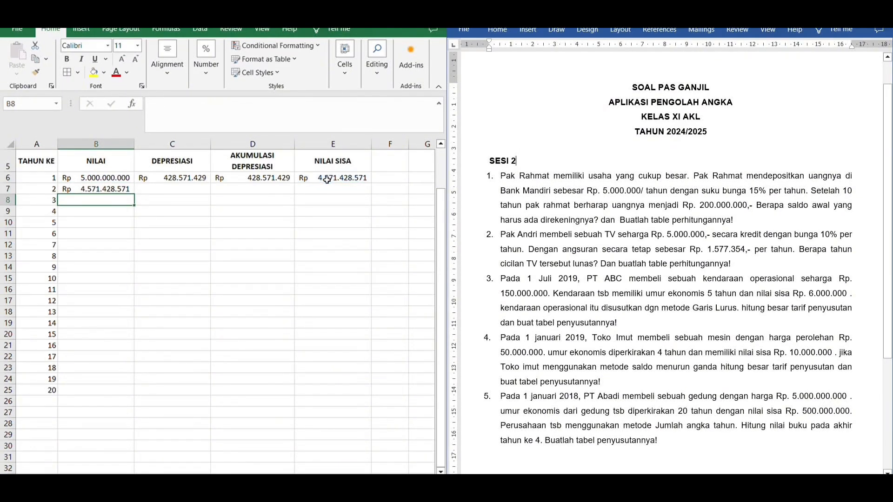
- Fill the DEPRESIASI, AKUMULASI DEPRESIASI and NILAI SISA formulas from C6, D6 and E6 down to row 25
left_click(188, 183)
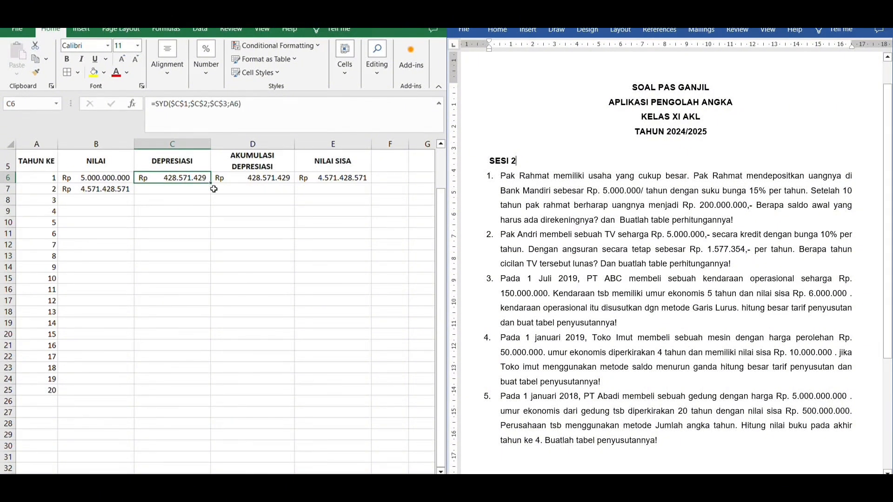
left_click_drag(211, 183, 206, 394)
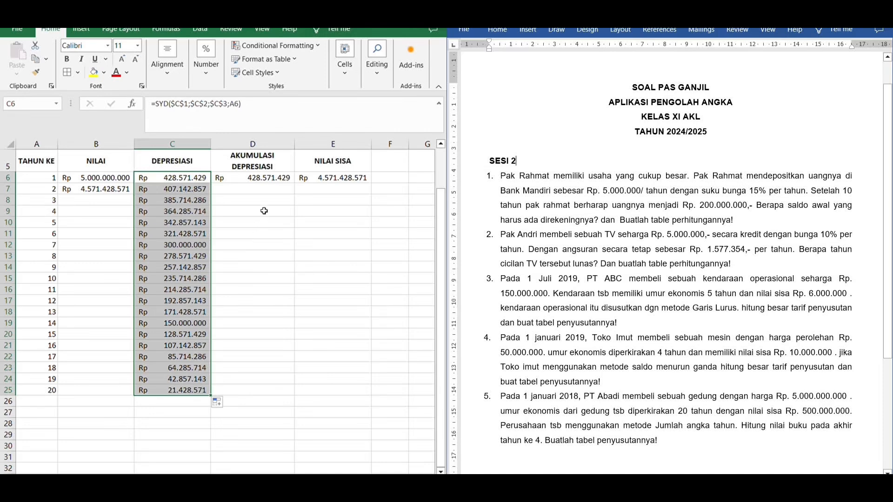
left_click(275, 182)
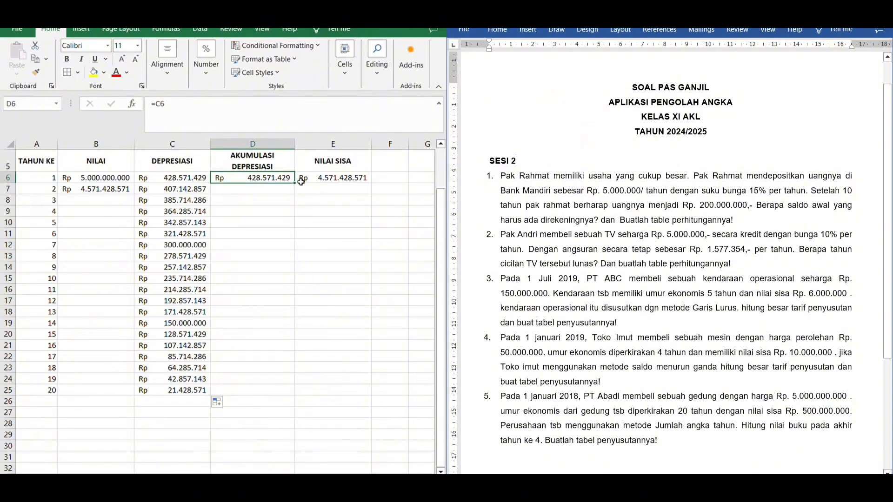
left_click_drag(299, 187, 281, 396)
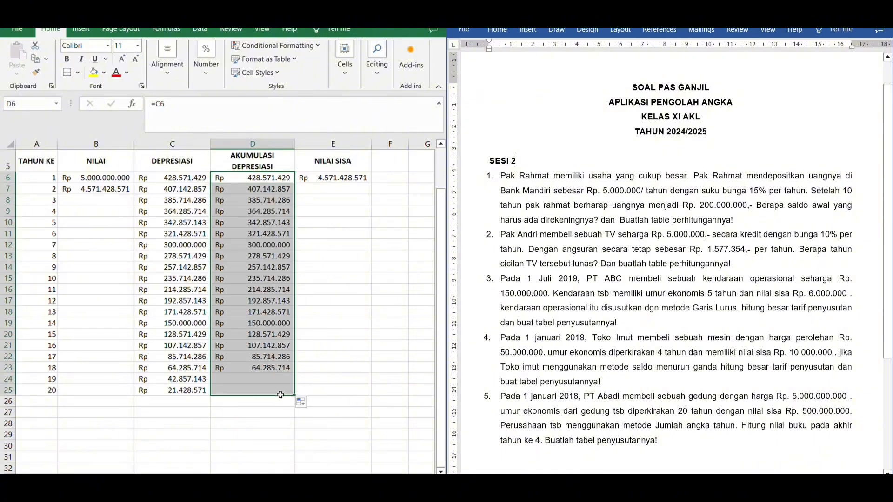
left_click(359, 178)
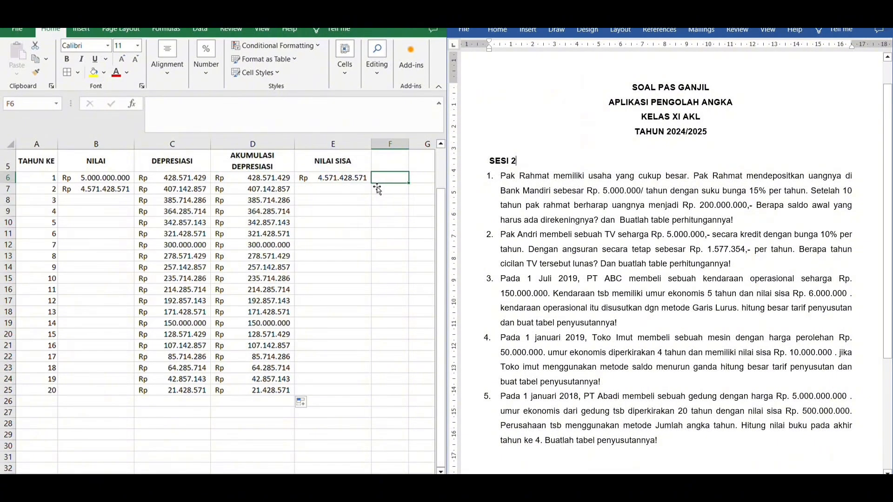
left_click_drag(373, 185, 347, 394)
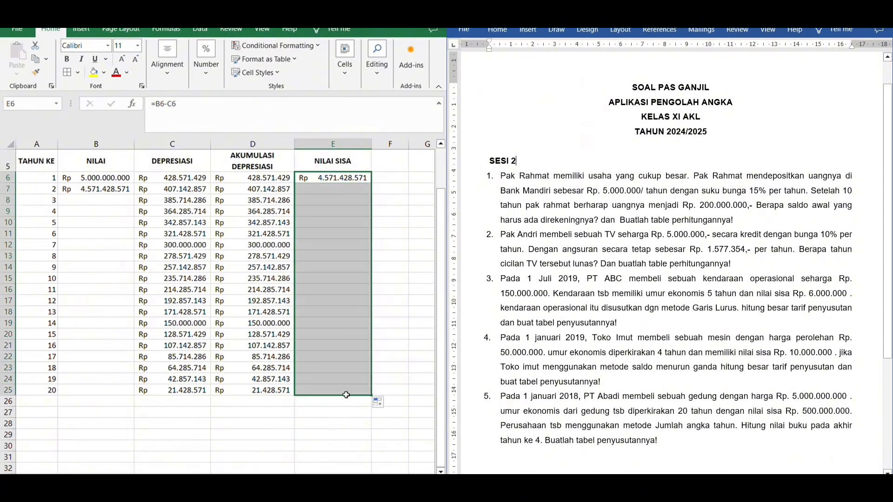
- Fill B7's NILAI formula down through year 20 in B25, leaving B26:B28 empty, and select the final NILAI SISA in E25
left_click(126, 190)
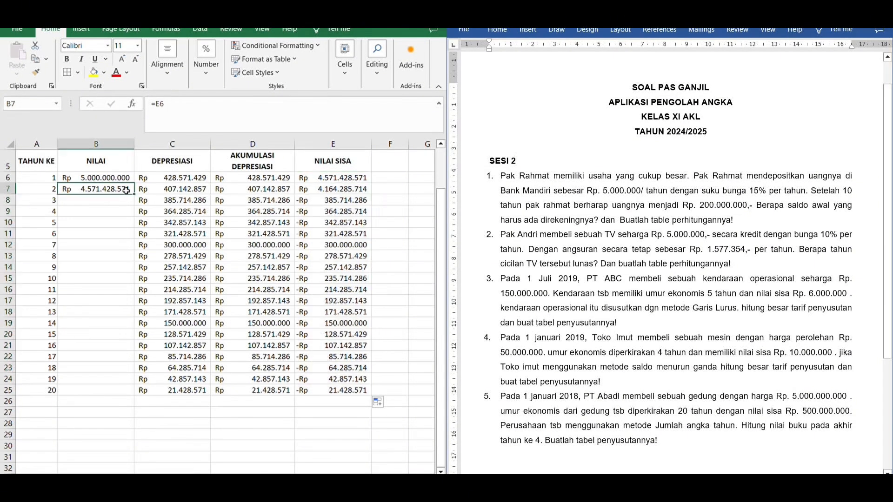
left_click_drag(133, 194, 123, 431)
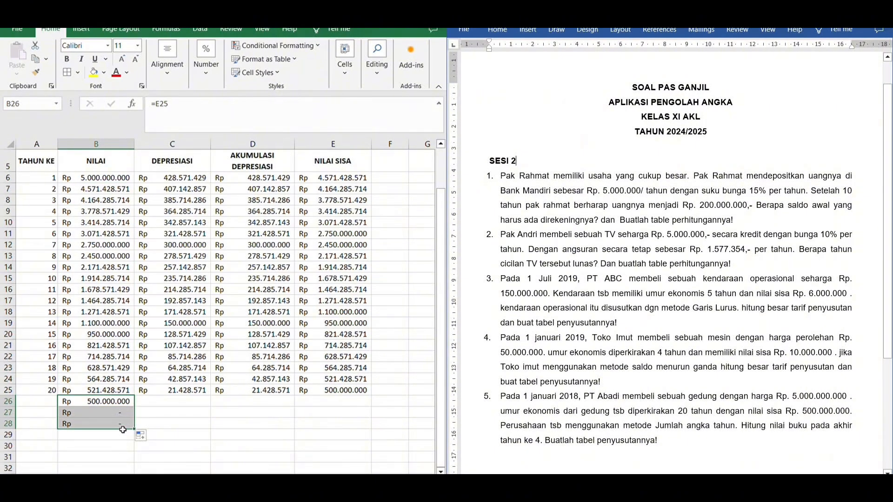
key("Delete")
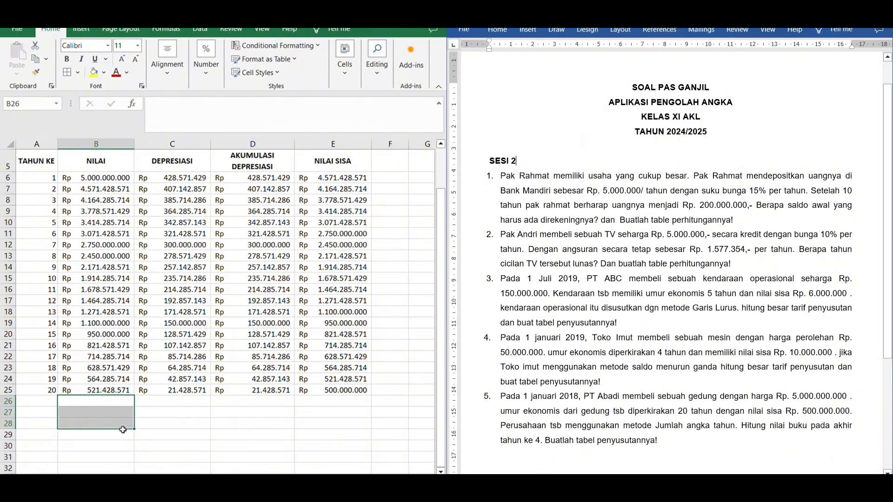
left_click(353, 392)
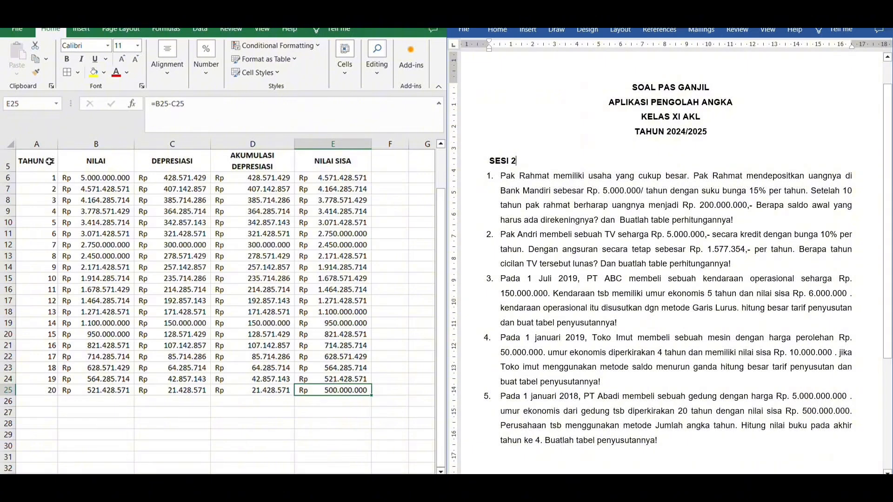
- Center A6:A28 horizontally and apply borders to all cells of the table A5:E25
left_click_drag(37, 178, 39, 432)
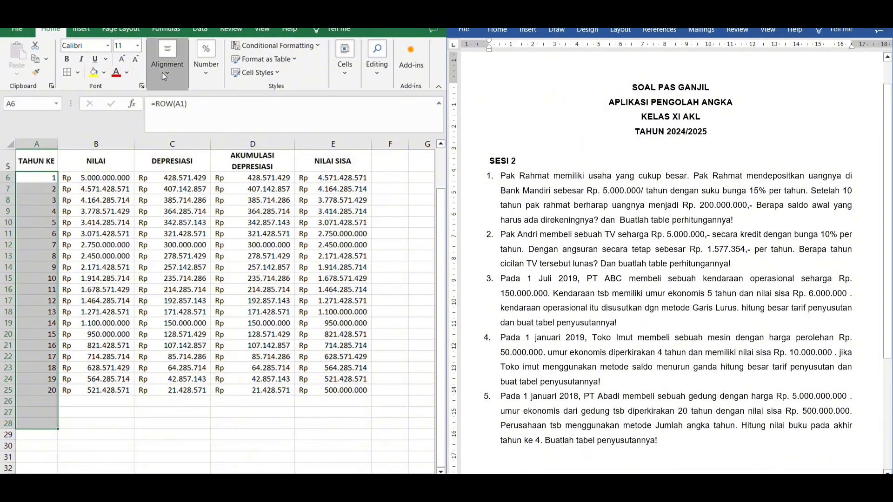
left_click(175, 119)
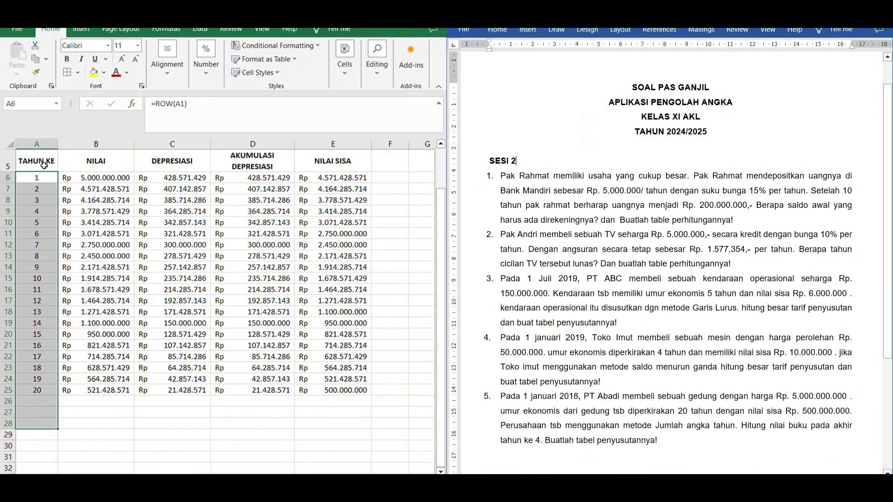
left_click_drag(49, 160, 304, 398)
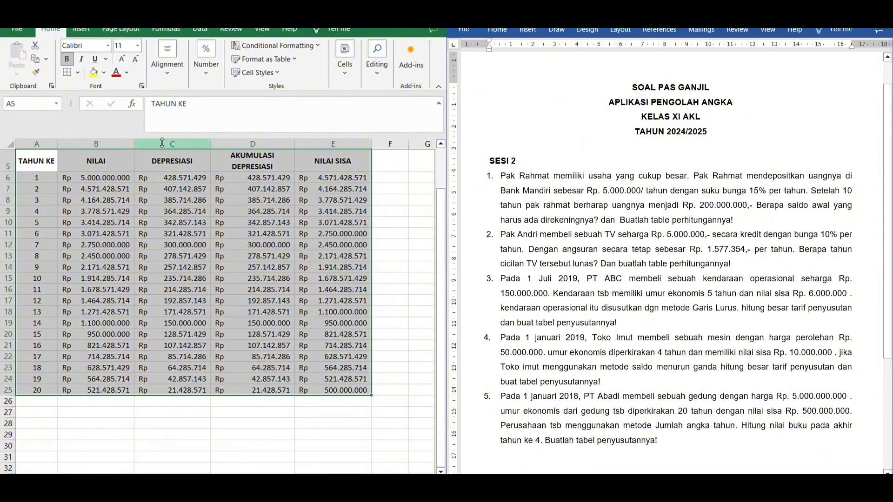
left_click(67, 72)
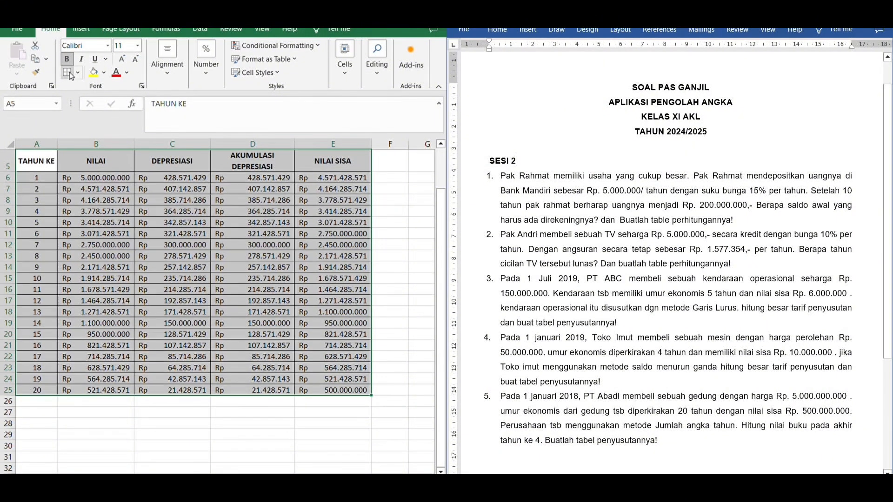
scroll(147, 283, "up", 2)
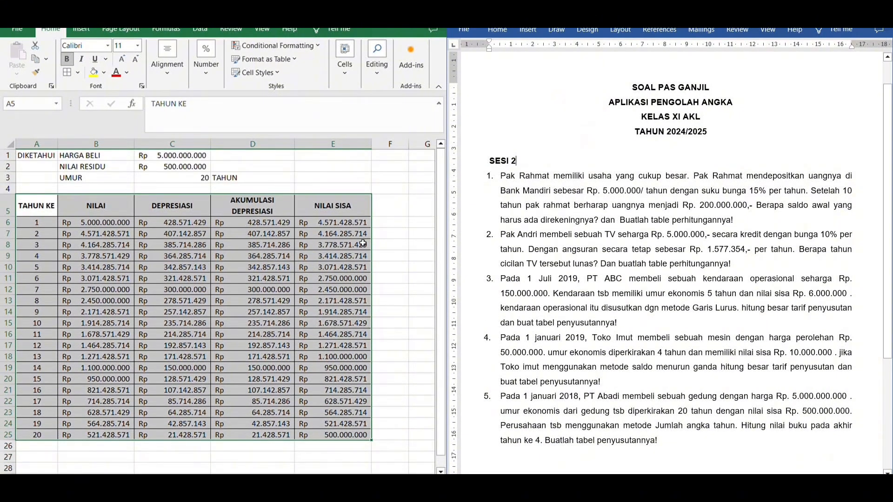
left_click(360, 191)
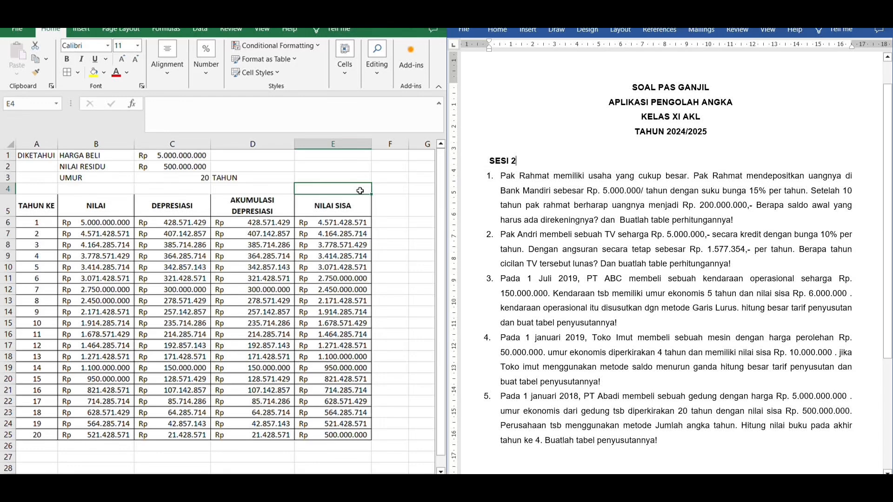